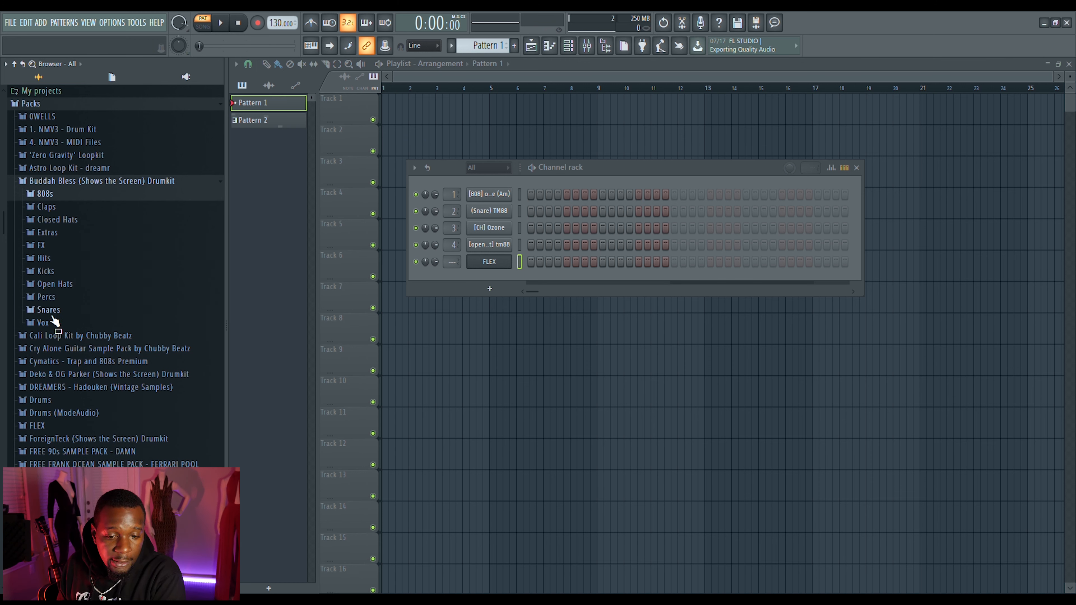
- Audition the TM88 and BBO snare samples in the Buddah Bless drumkit's Snares folder, and collapse the folder
{"action": "left_click", "coordinate": [47, 310]}
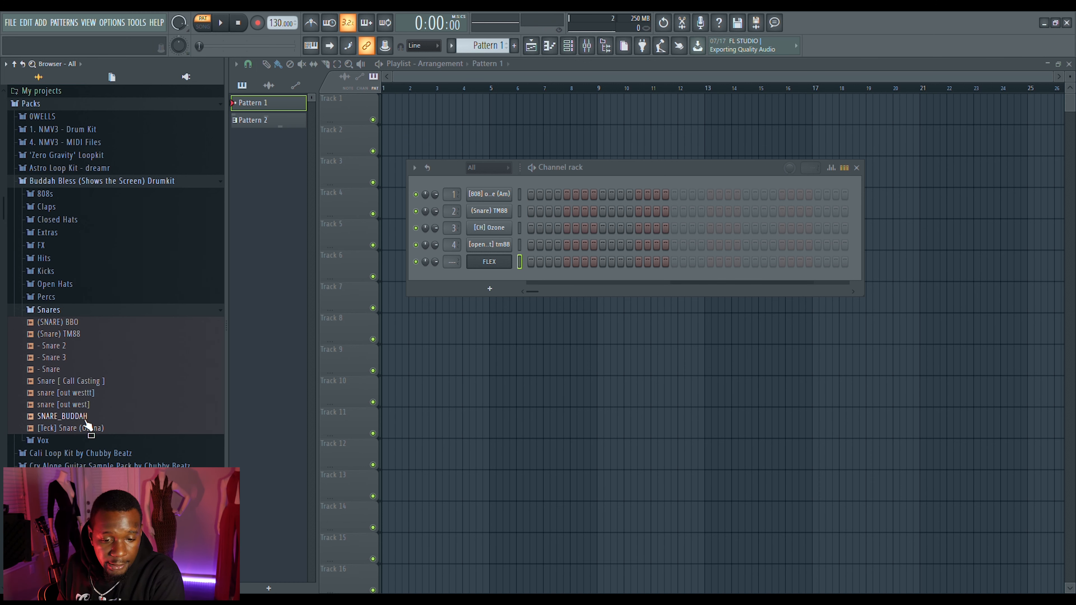
{"action": "left_click", "coordinate": [76, 334]}
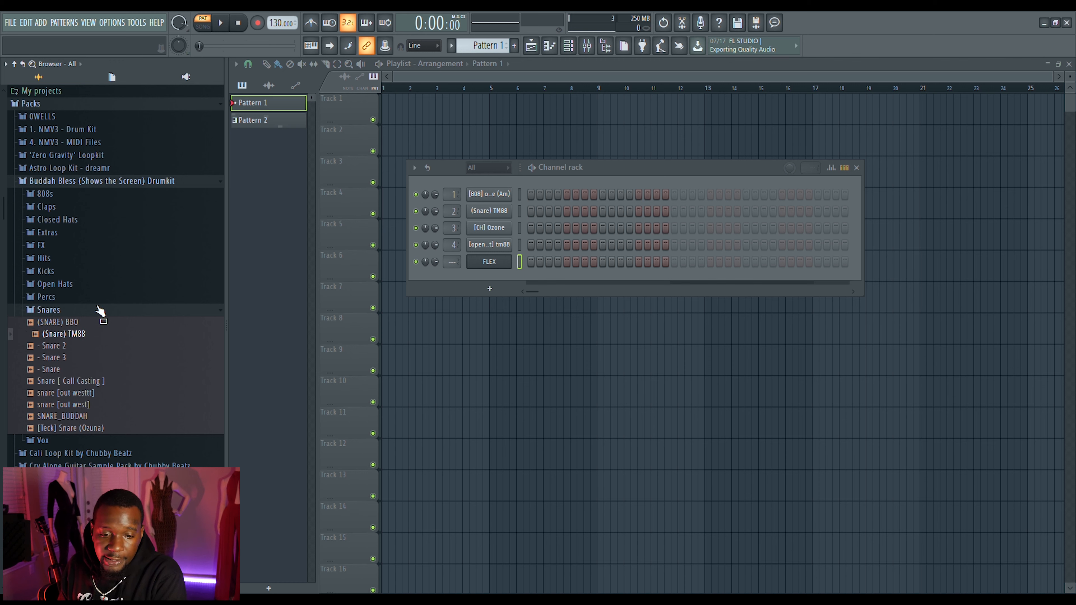
{"action": "left_click_drag", "start_coordinate": [97, 317], "coordinate": [95, 324]}
{"action": "left_click", "coordinate": [96, 324]}
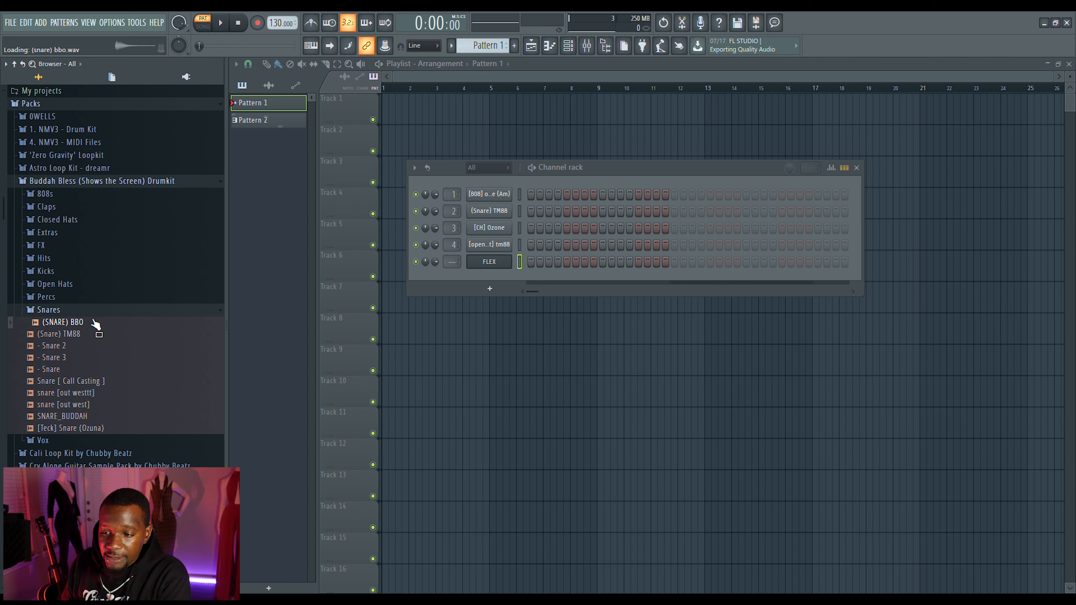
{"action": "left_click", "coordinate": [80, 312]}
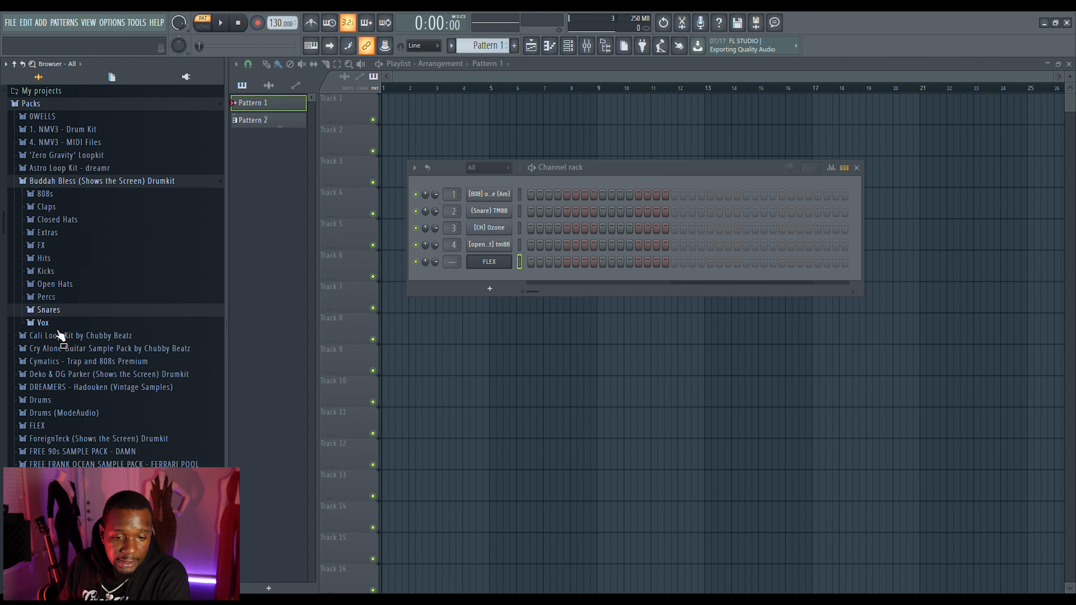
- Look through the drumkit's Closed Hats folder and audition the tm88 samples in its Open Hats folder
{"action": "left_click", "coordinate": [63, 219]}
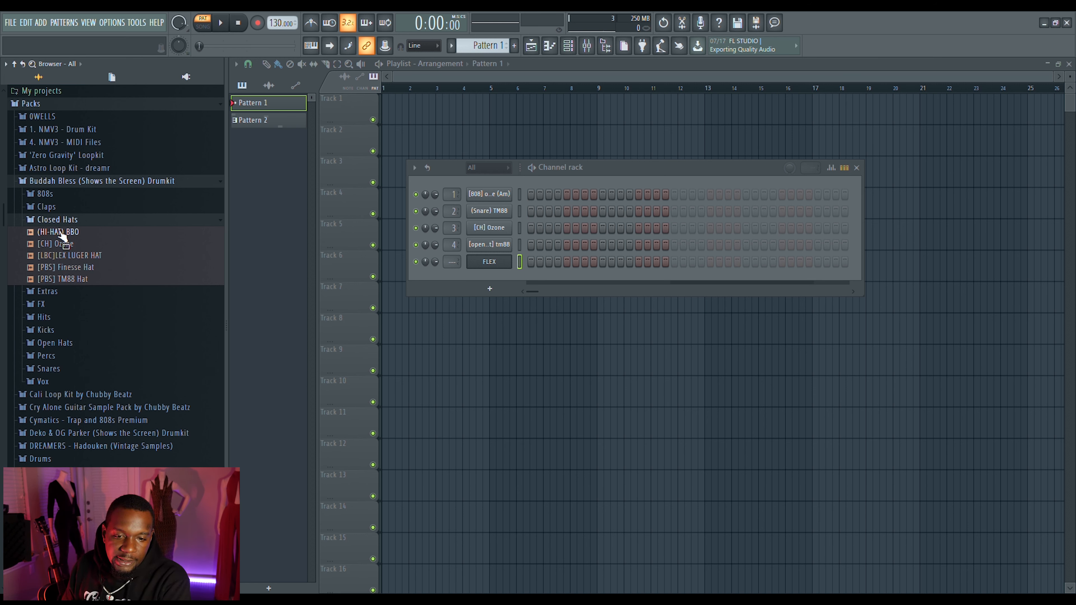
{"action": "left_click", "coordinate": [66, 220]}
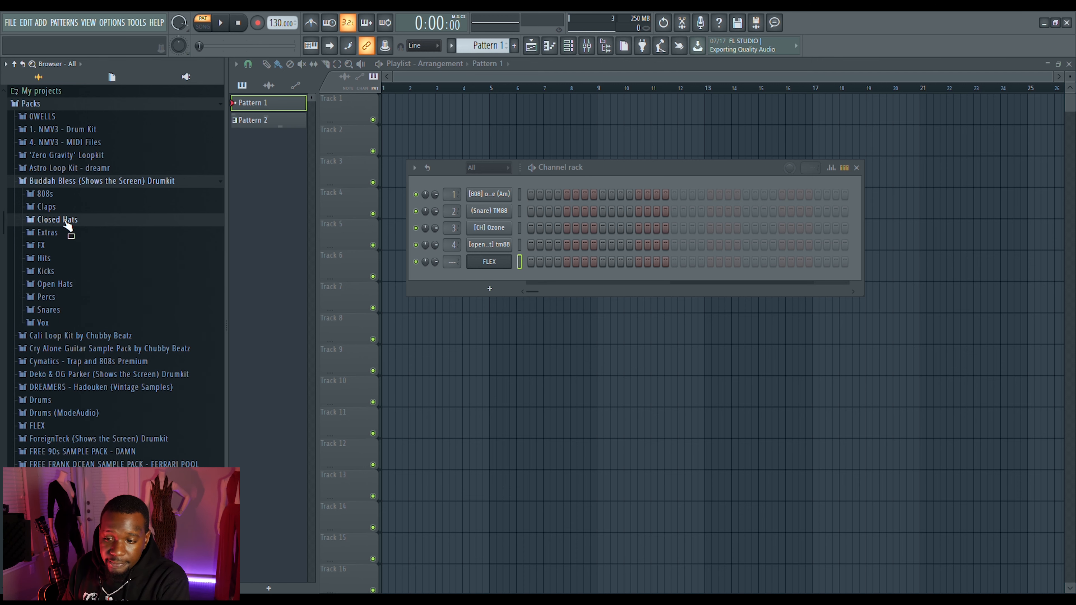
{"action": "left_click", "coordinate": [63, 284]}
{"action": "left_click", "coordinate": [88, 333]}
{"action": "left_click", "coordinate": [90, 348]}
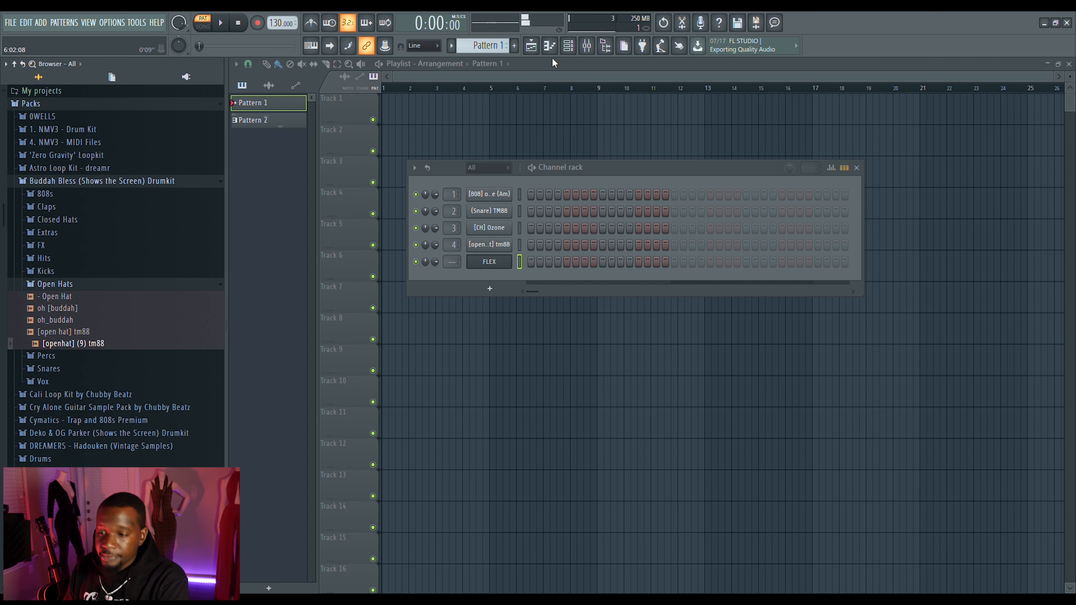
- View the 808 channel's sampler settings, its piano roll and the playlist, and bring back the channel rack
{"action": "left_click", "coordinate": [500, 193]}
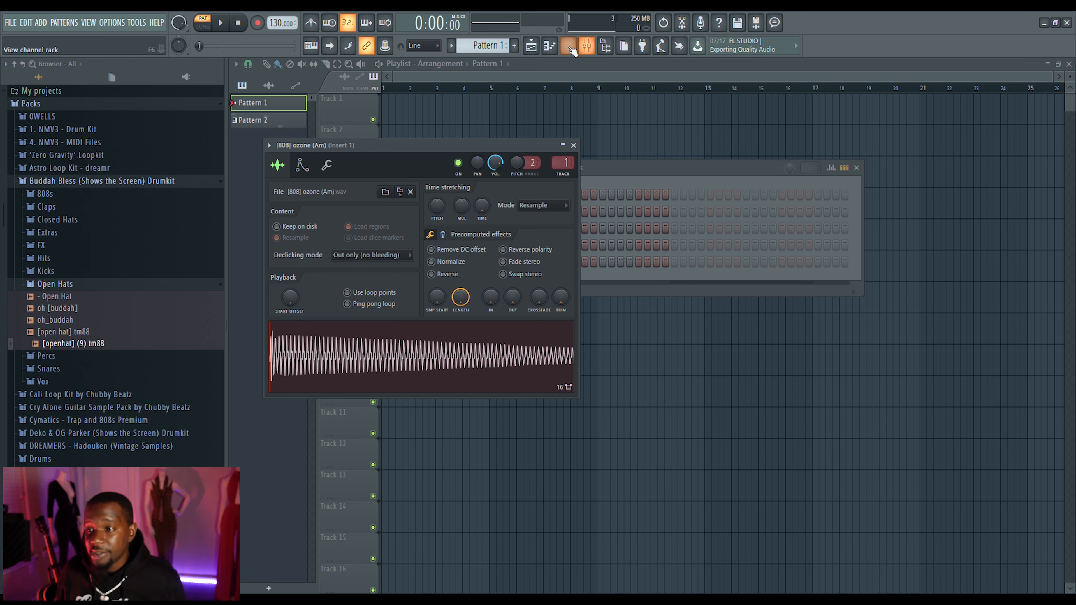
{"action": "left_click", "coordinate": [551, 47]}
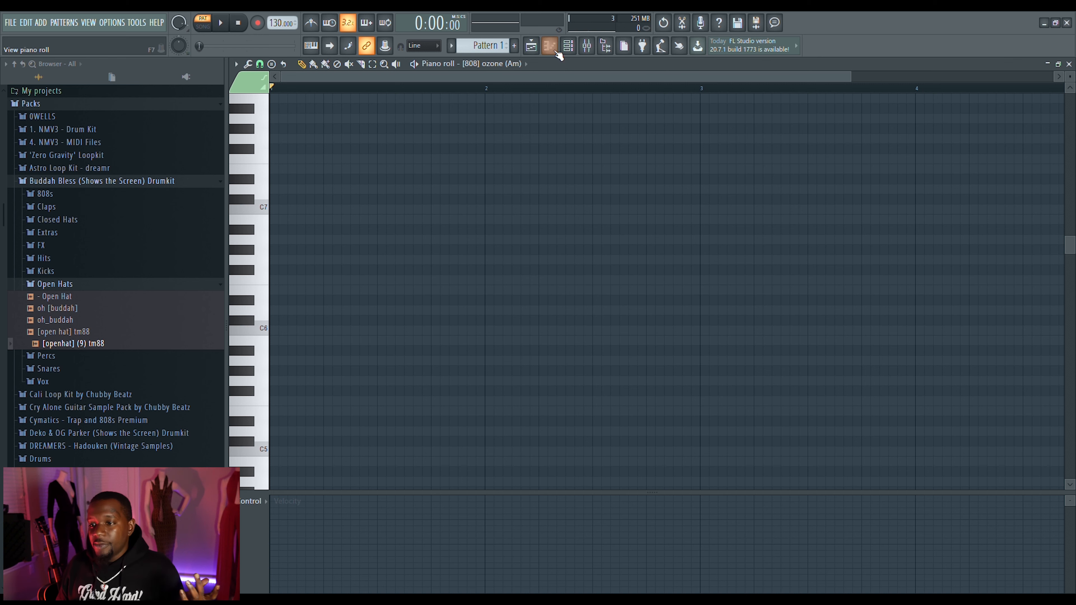
{"action": "left_click", "coordinate": [531, 46]}
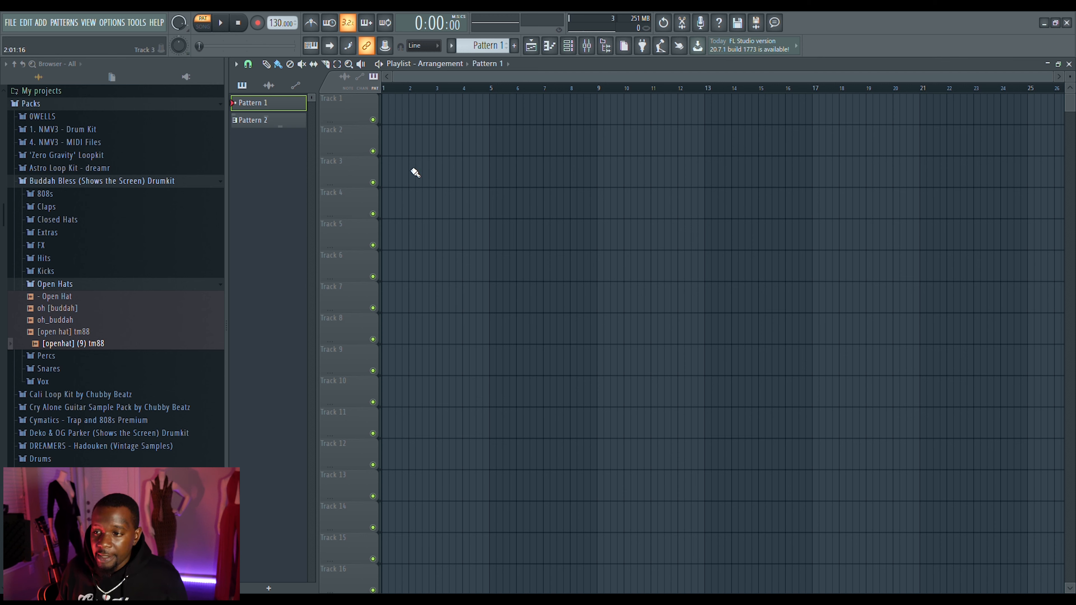
{"action": "left_click", "coordinate": [568, 46]}
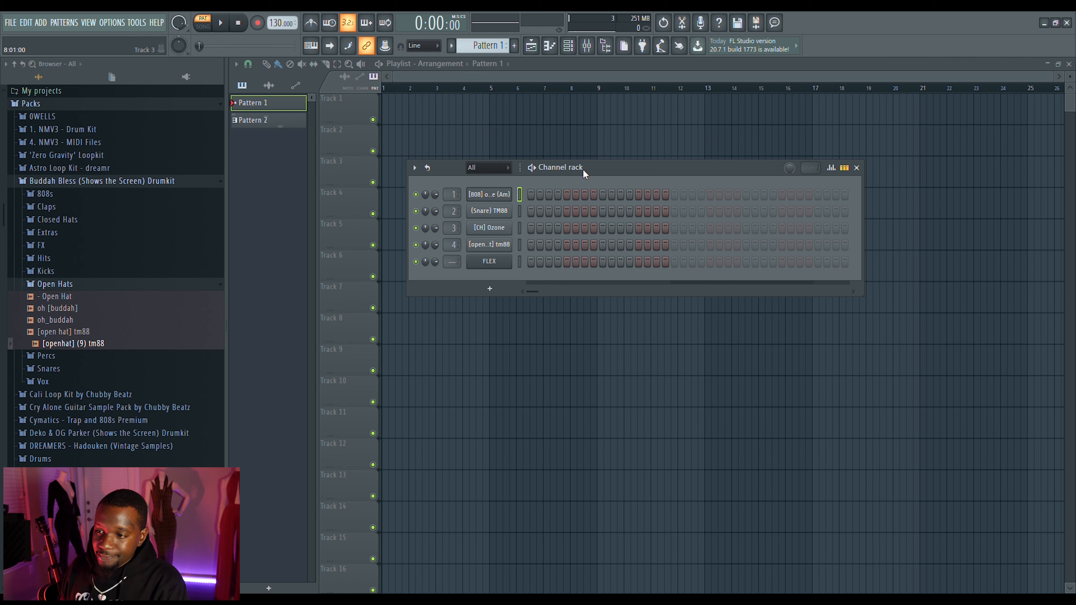
- Examine the envelope and root note settings of the 808 and TM88 snare channels
{"action": "left_click", "coordinate": [495, 196]}
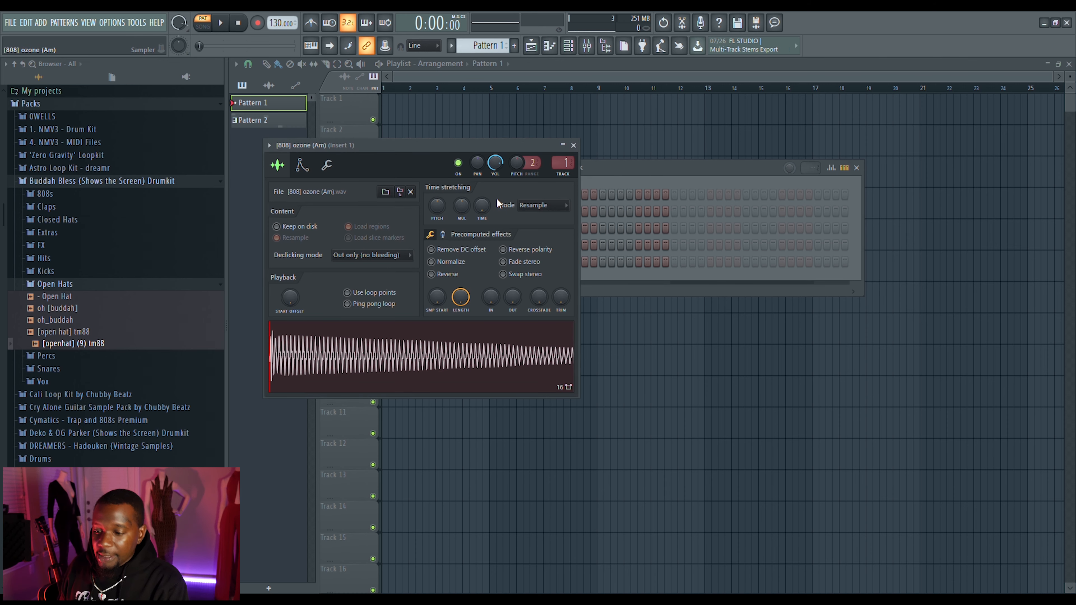
{"action": "left_click", "coordinate": [300, 165]}
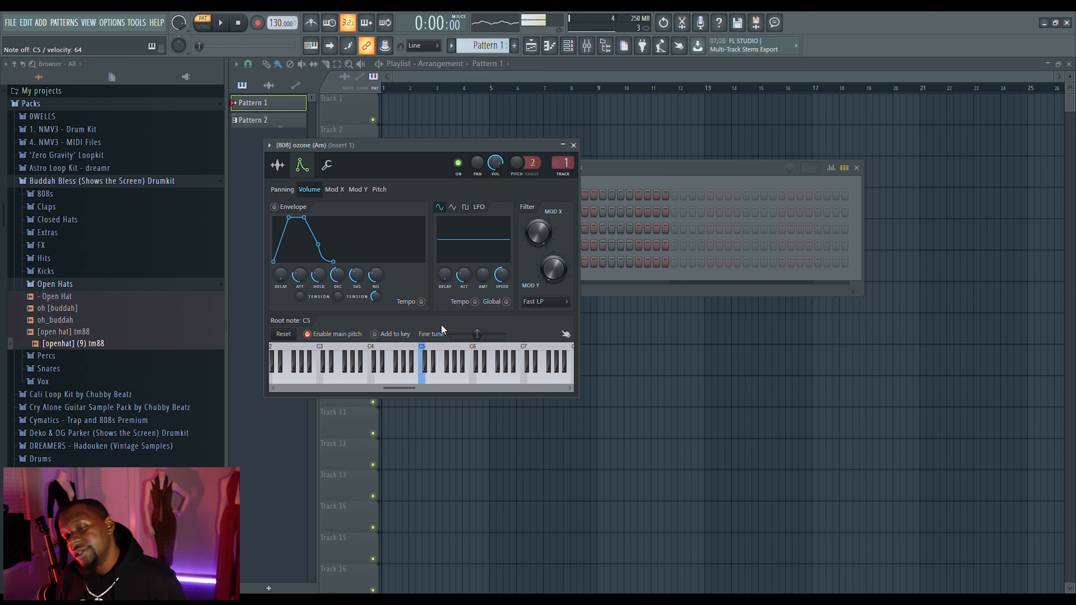
{"action": "left_click", "coordinate": [677, 180]}
{"action": "left_click", "coordinate": [508, 214]}
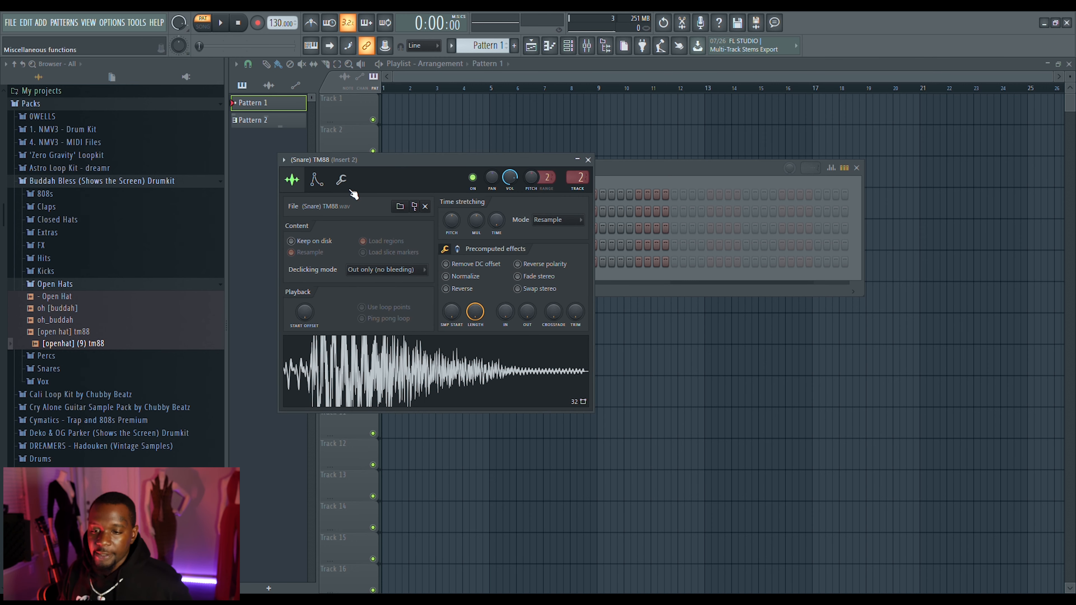
{"action": "left_click", "coordinate": [316, 180]}
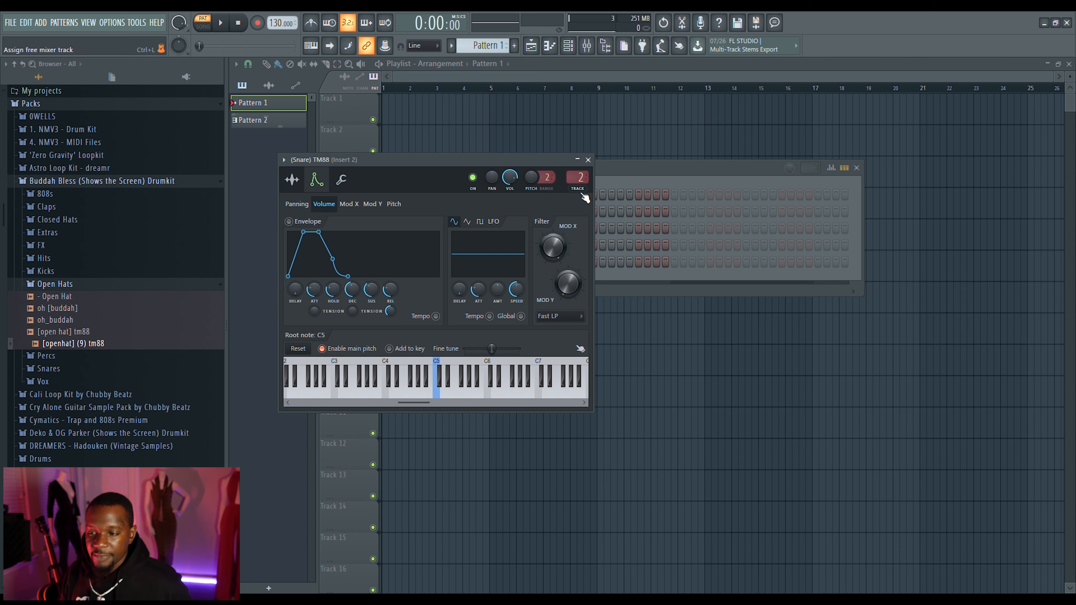
{"action": "left_click", "coordinate": [615, 168]}
- Examine the envelope and root note settings of the Ozone closed hat and tm88 open hat channels, and return to the channel rack
{"action": "left_click", "coordinate": [508, 231]}
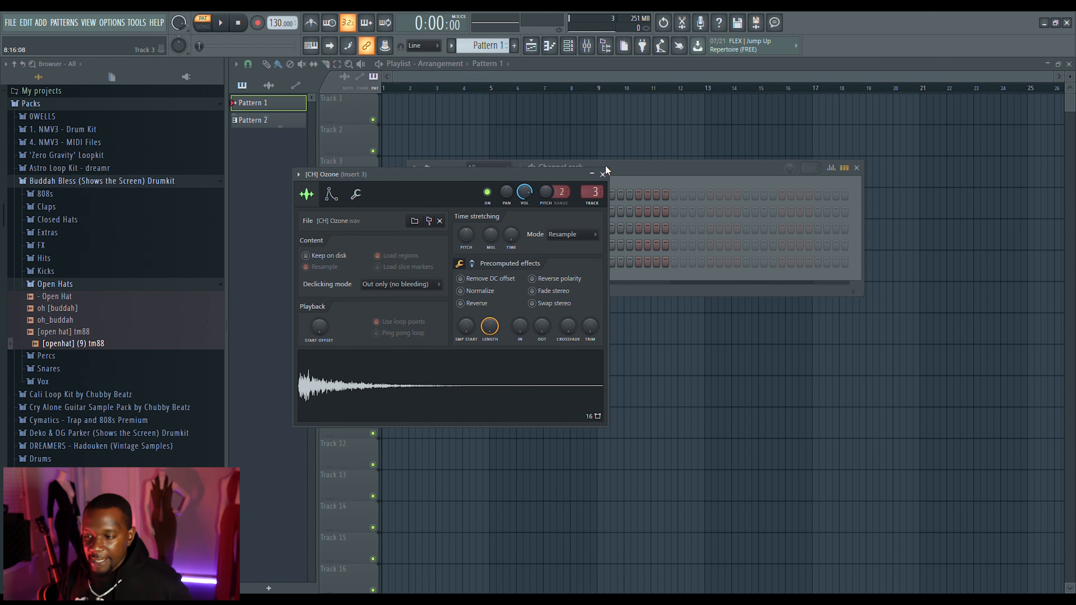
{"action": "left_click", "coordinate": [331, 194]}
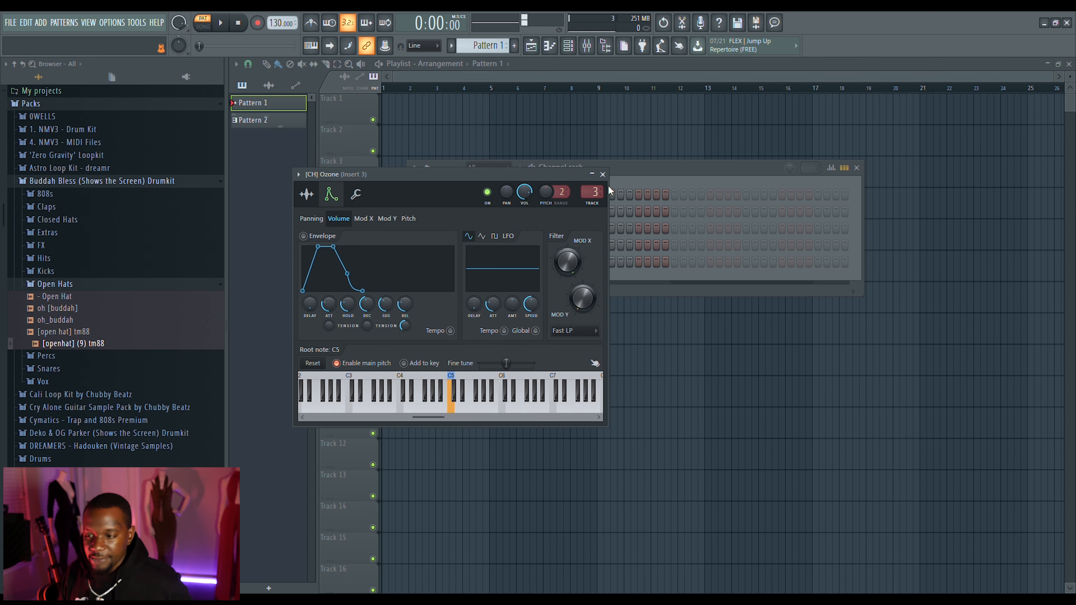
{"action": "left_click", "coordinate": [628, 169]}
{"action": "left_click", "coordinate": [509, 245]}
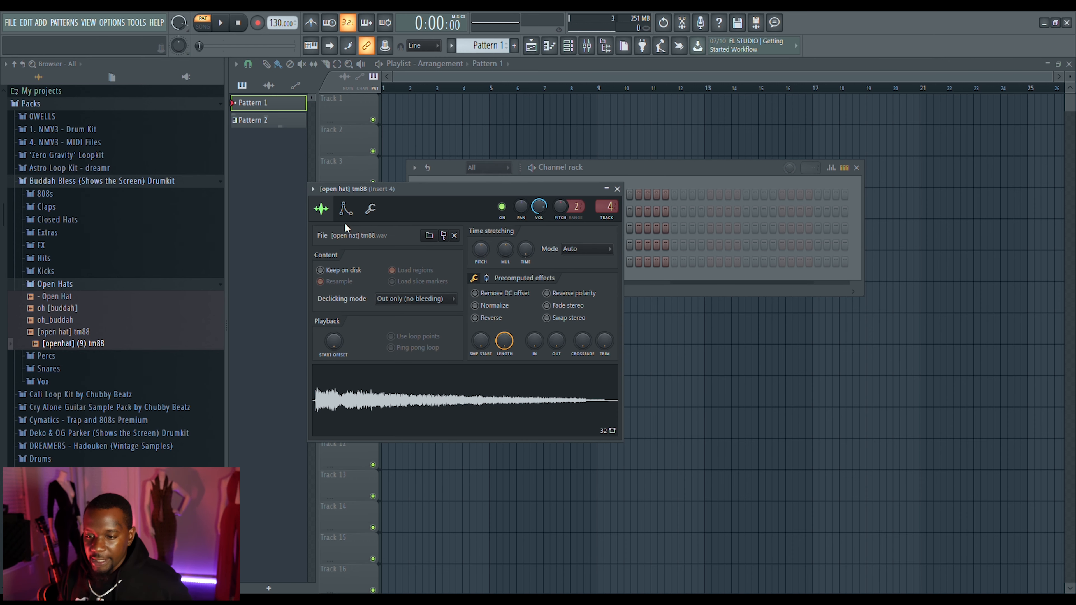
{"action": "left_click", "coordinate": [364, 214]}
{"action": "left_click", "coordinate": [345, 209]}
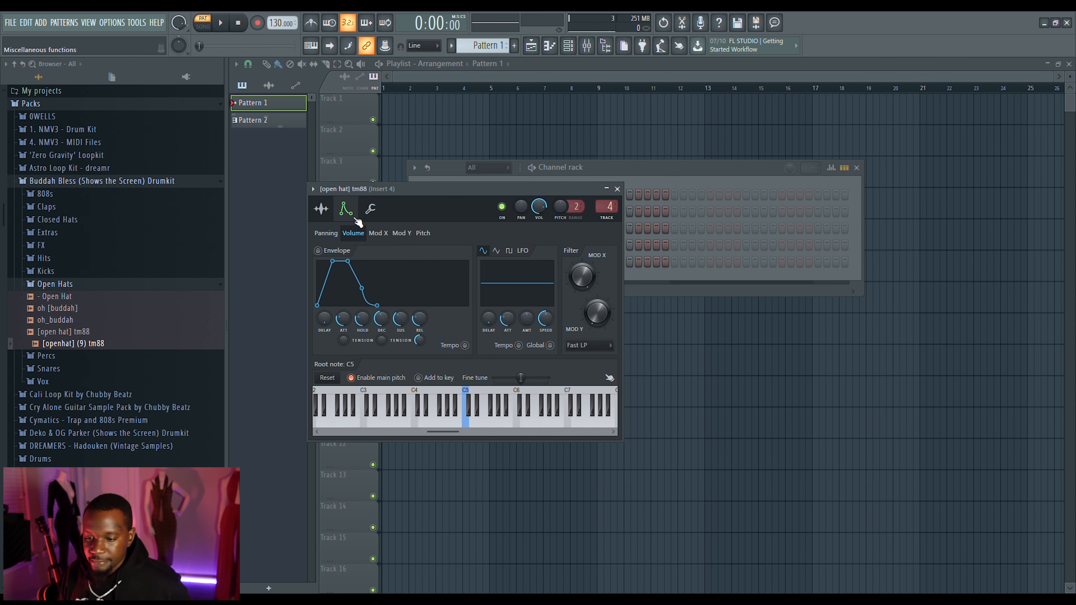
{"action": "left_click", "coordinate": [651, 177]}
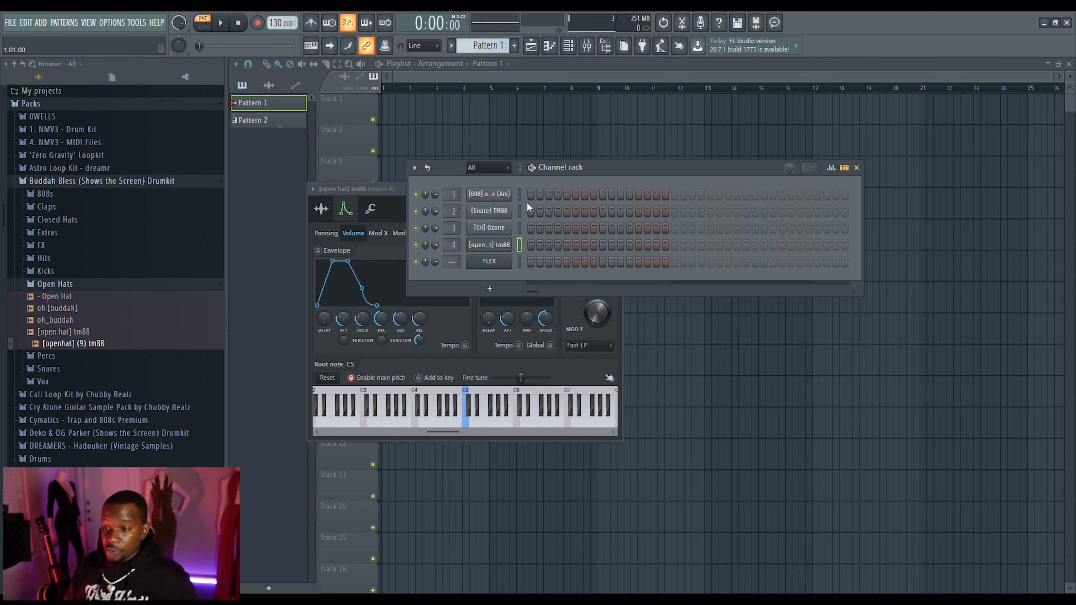
- Try an 808 hit on the first step of Pattern 1 and play it back
{"action": "left_click", "coordinate": [531, 195]}
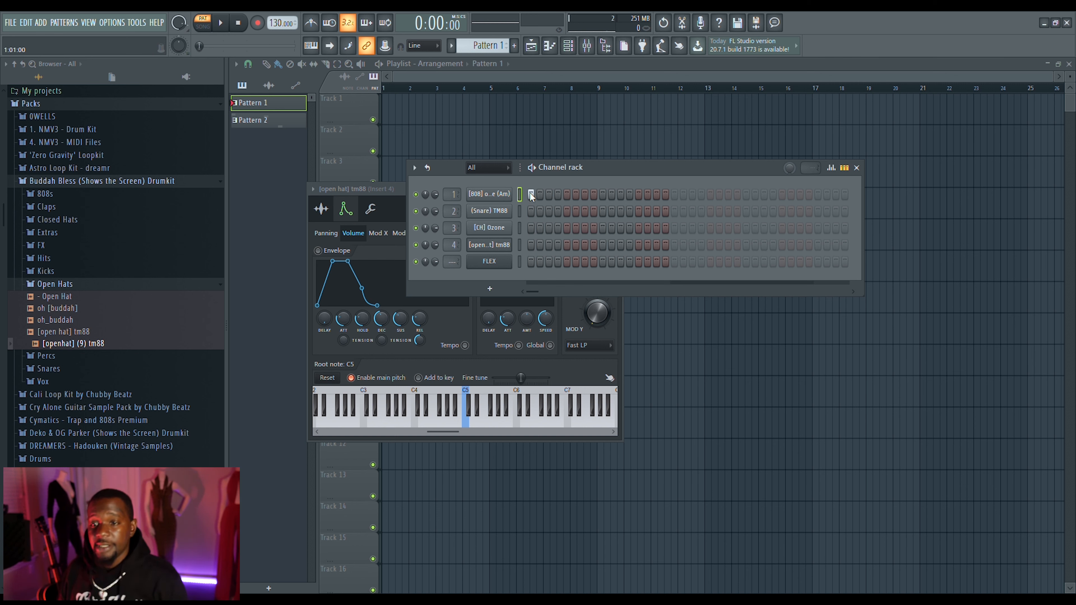
{"action": "left_click", "coordinate": [220, 22]}
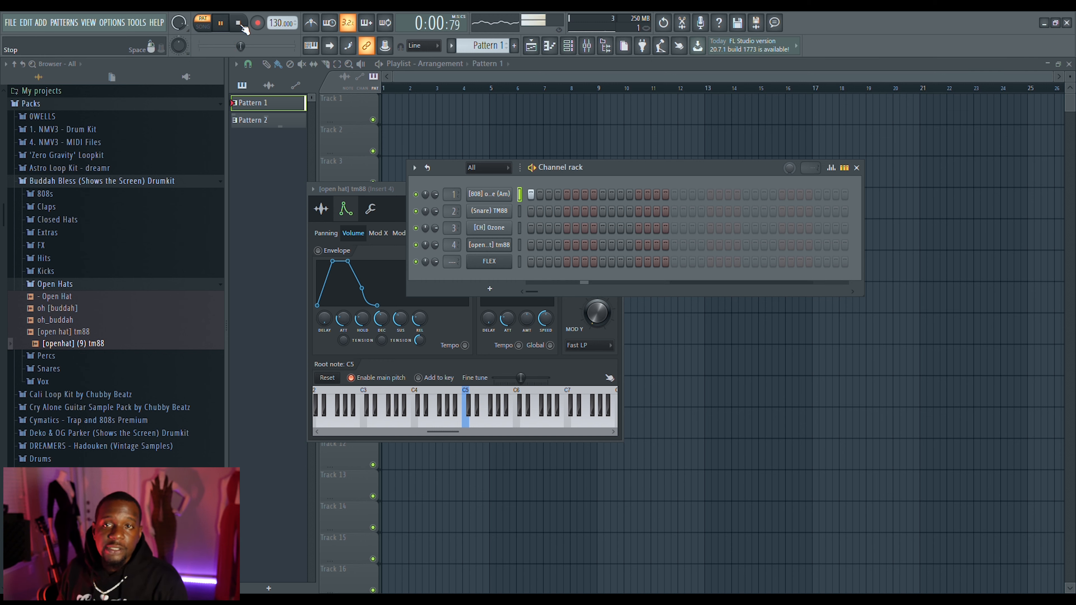
{"action": "left_click", "coordinate": [240, 24]}
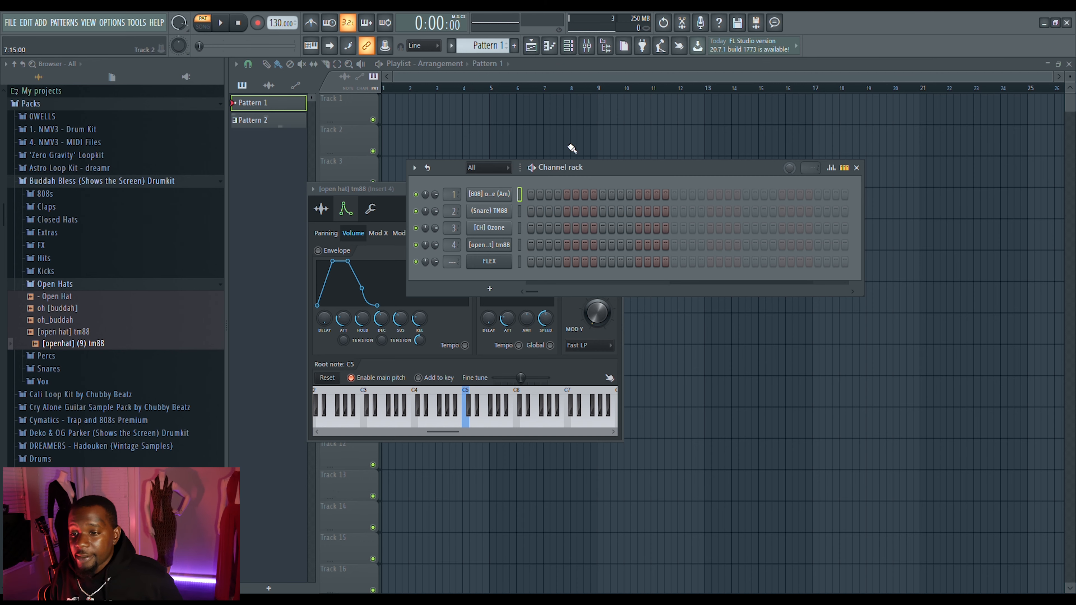
- Audition C5 in the 808 channel's piano roll and add a C5 note at the start of bar 1
{"action": "left_click", "coordinate": [551, 46]}
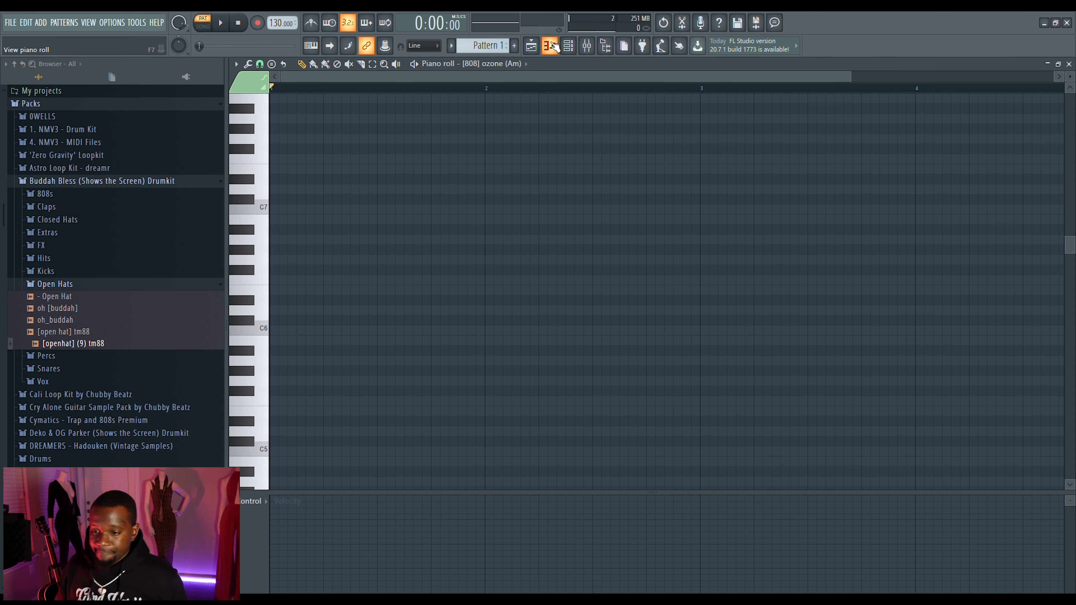
{"action": "scroll", "coordinate": [262, 329], "scroll_direction": "down", "scroll_amount": 5}
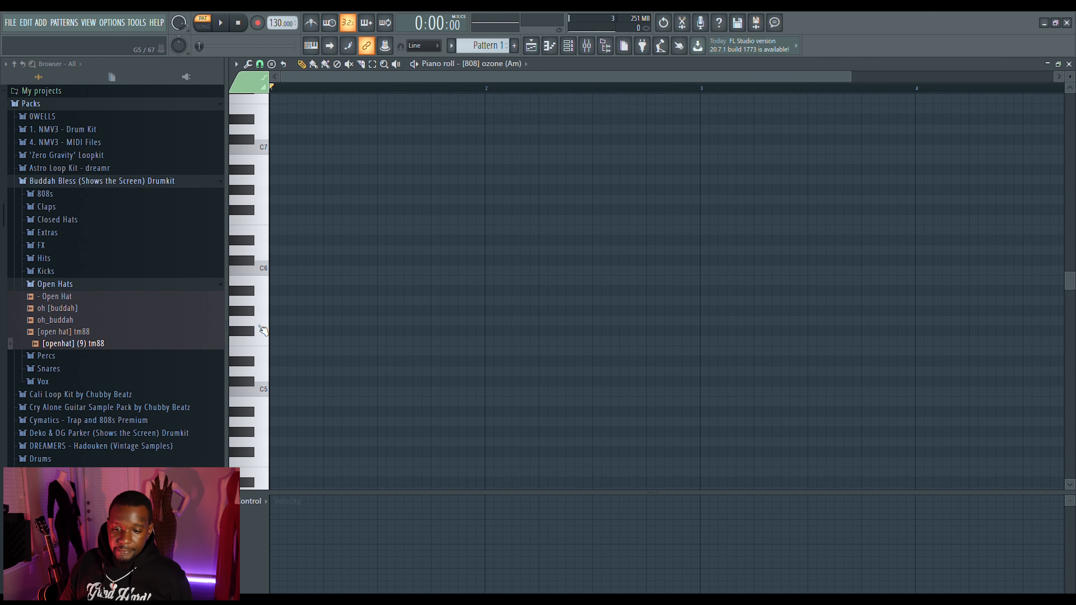
{"action": "left_click", "coordinate": [265, 299]}
{"action": "left_click", "coordinate": [266, 300]}
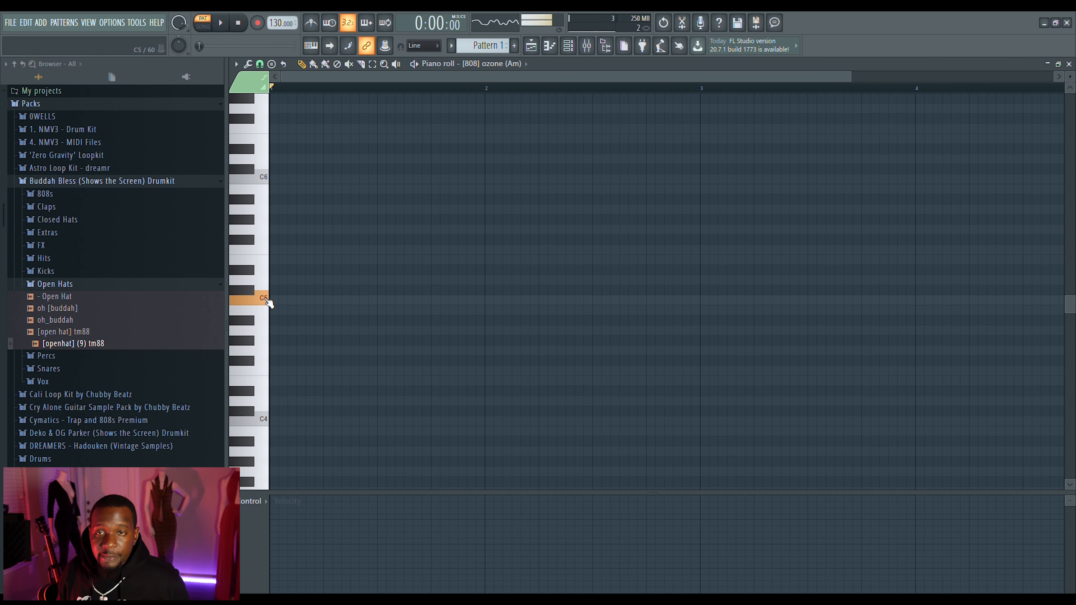
{"action": "left_click", "coordinate": [265, 301]}
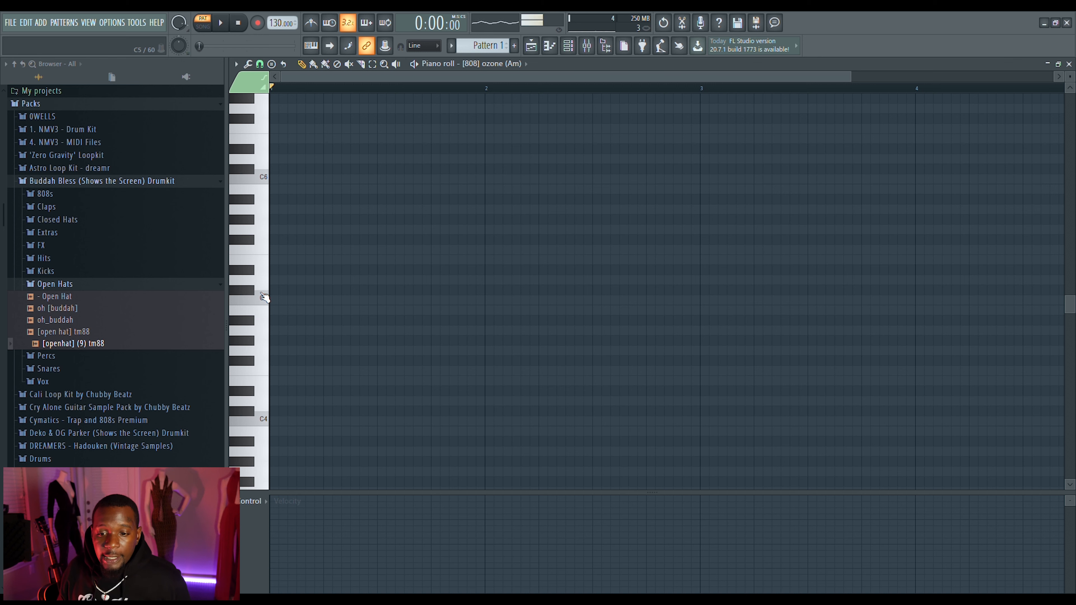
{"action": "left_click", "coordinate": [285, 303]}
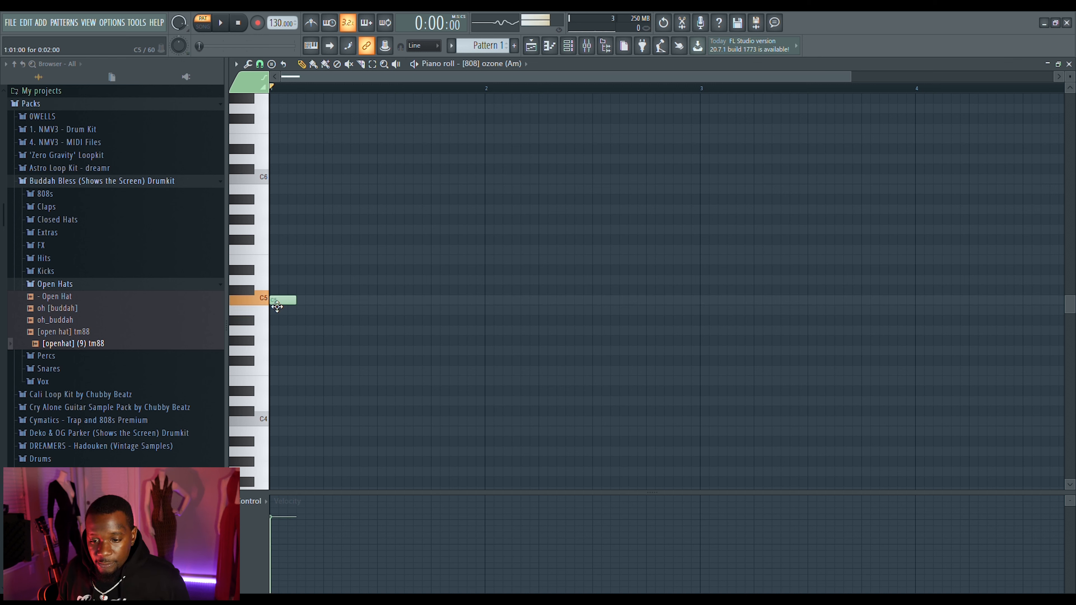
{"action": "left_click", "coordinate": [288, 301]}
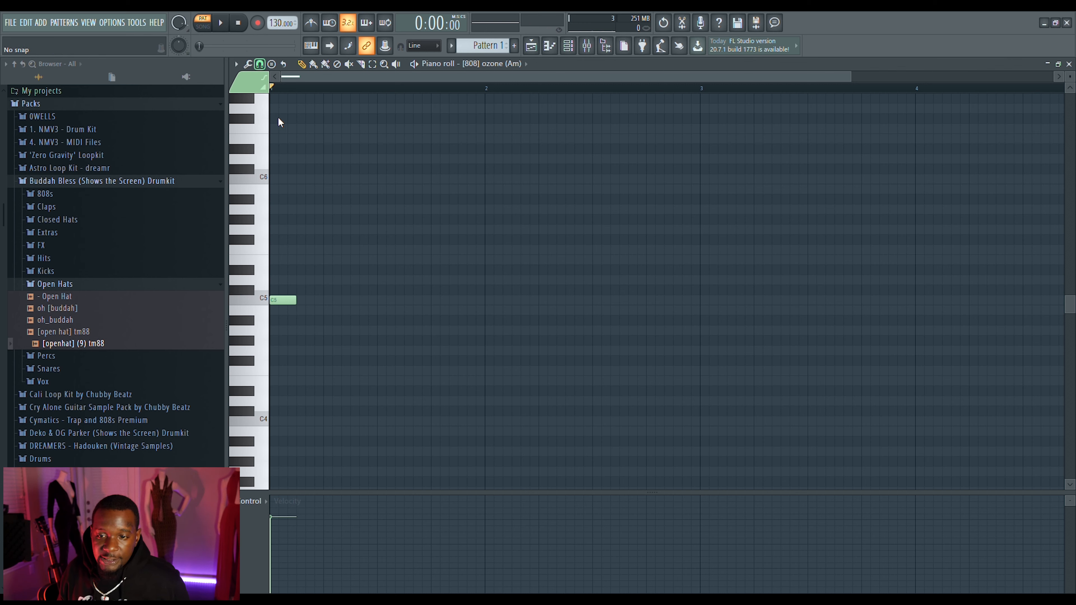
- Try the C5 note at a full bar's length in playback and shorten it to about one beat
{"action": "left_click_drag", "start_coordinate": [302, 303], "coordinate": [481, 300]}
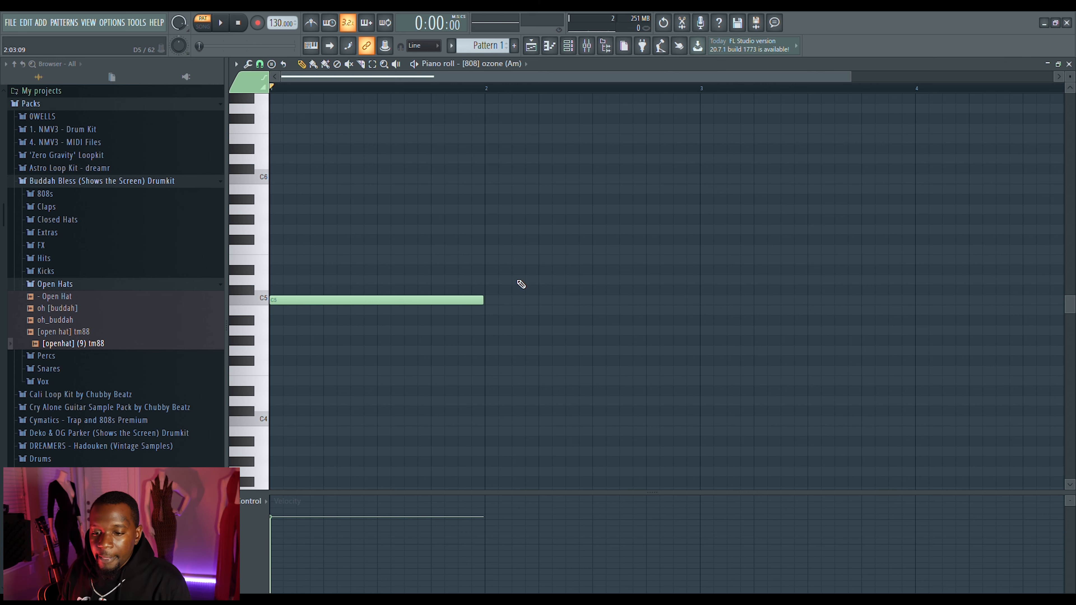
{"action": "key", "text": "space"}
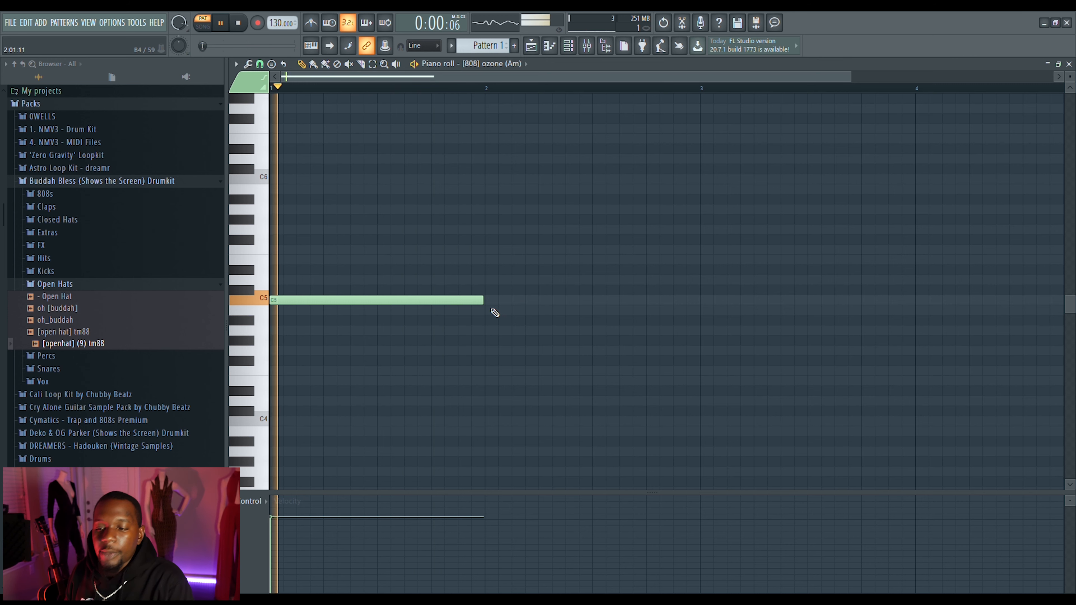
{"action": "left_click_drag", "start_coordinate": [483, 301], "coordinate": [328, 325]}
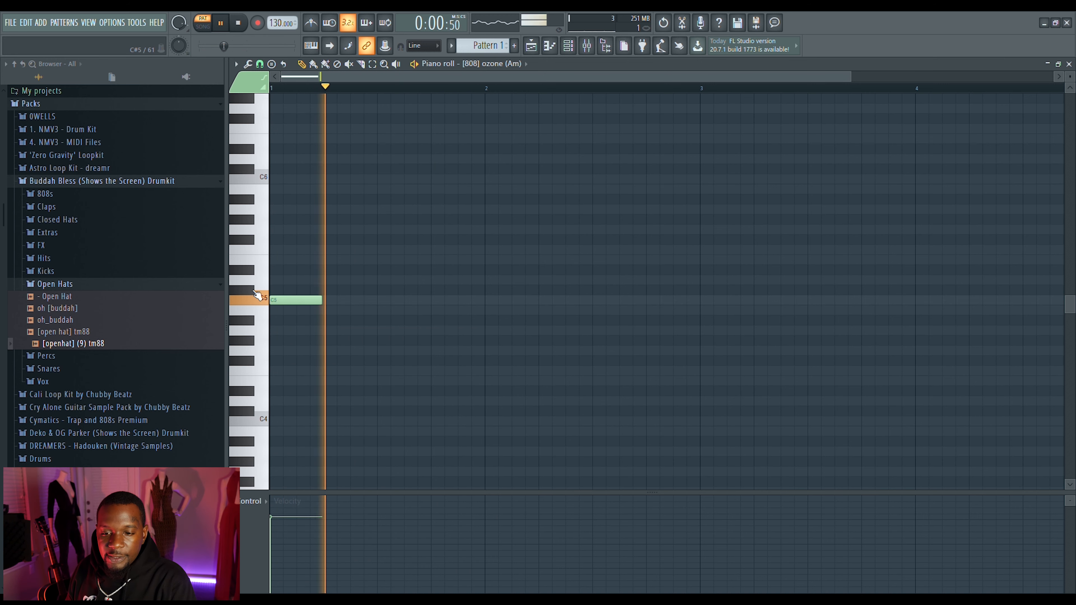
{"action": "key", "text": "space"}
- Add an E5 note about one beat long at step 7 of bar 1 and play the pattern
{"action": "left_click", "coordinate": [266, 262]}
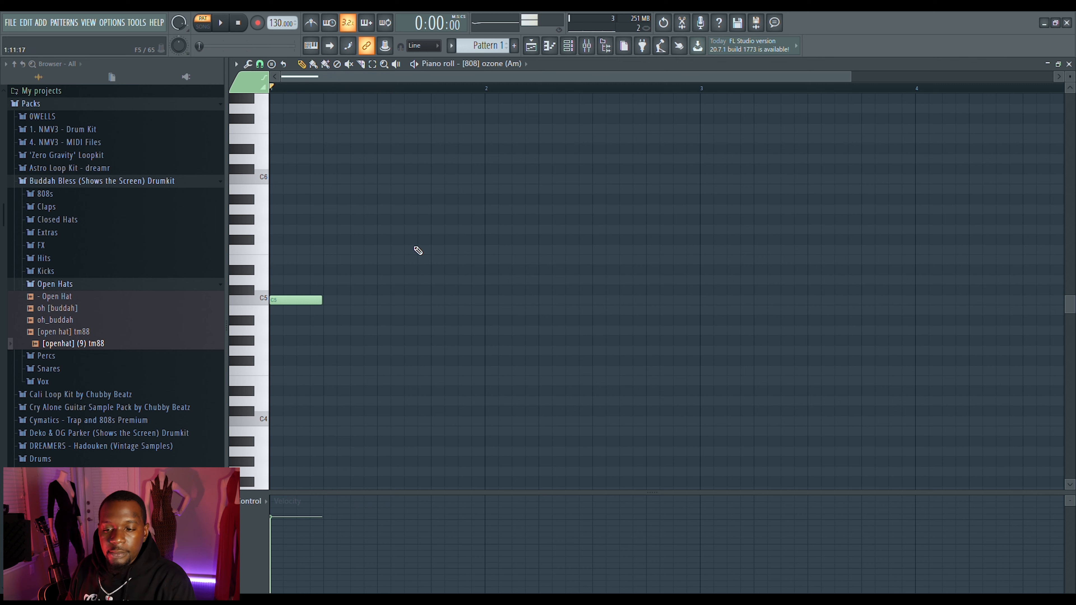
{"action": "left_click", "coordinate": [362, 260]}
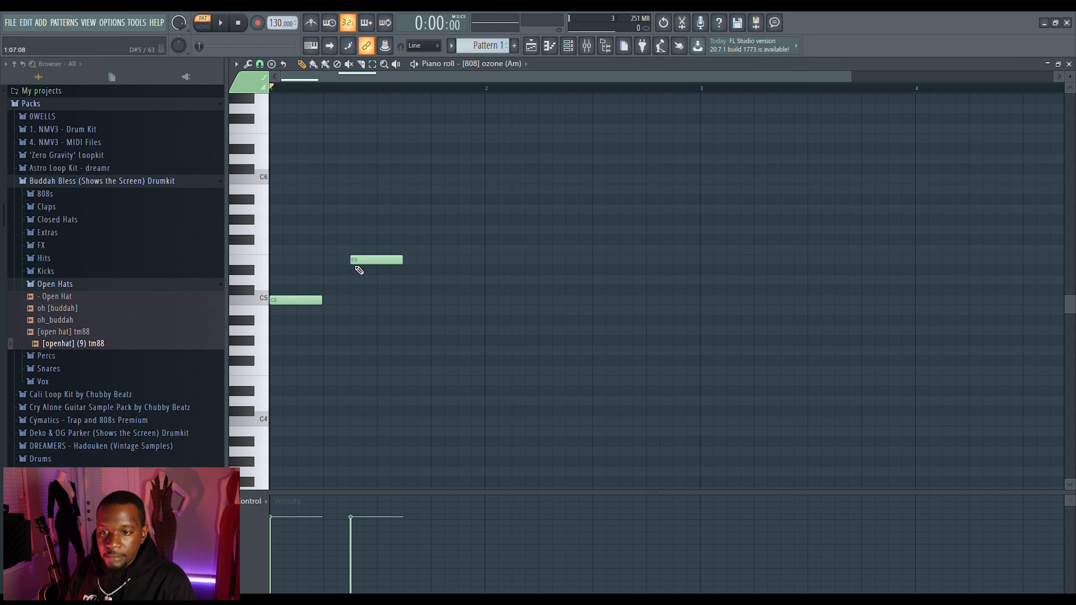
{"action": "key", "text": "space"}
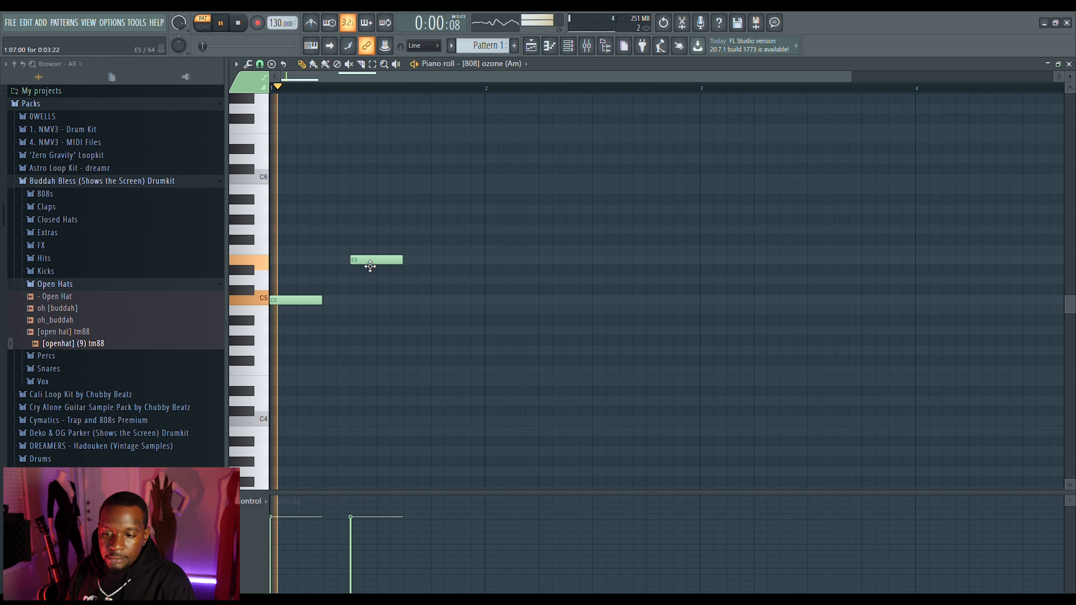
- Stop playback and delete the E5 note from bar 1 of the 808 pattern
{"action": "key", "text": "space"}
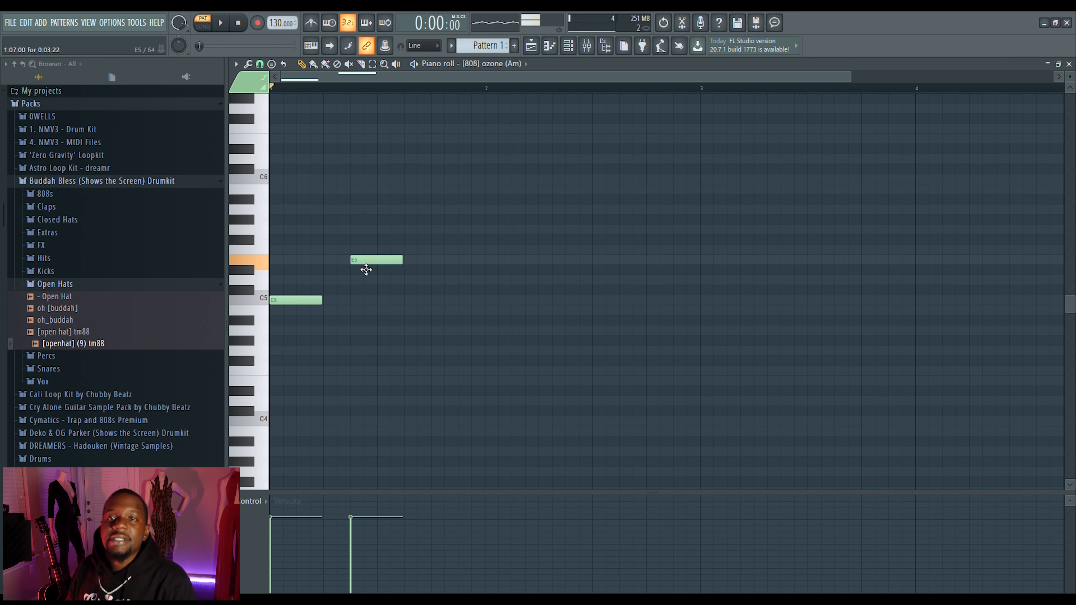
{"action": "right_click", "coordinate": [365, 269]}
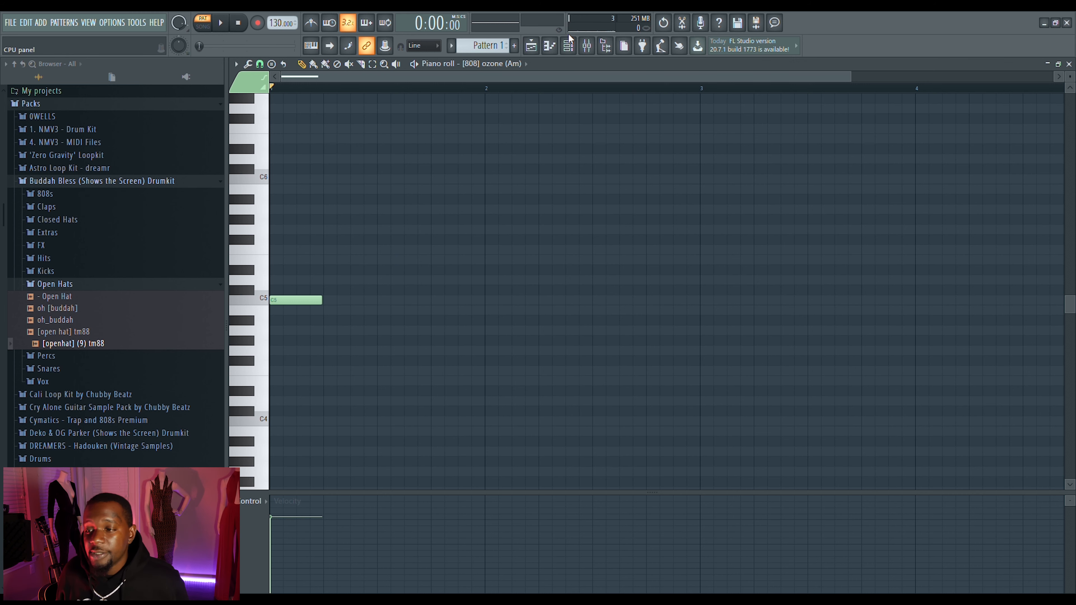
- Shape the 808 channel's volume envelope with minimum attack, decay and release and maximum hold and sustain
{"action": "left_click", "coordinate": [569, 46]}
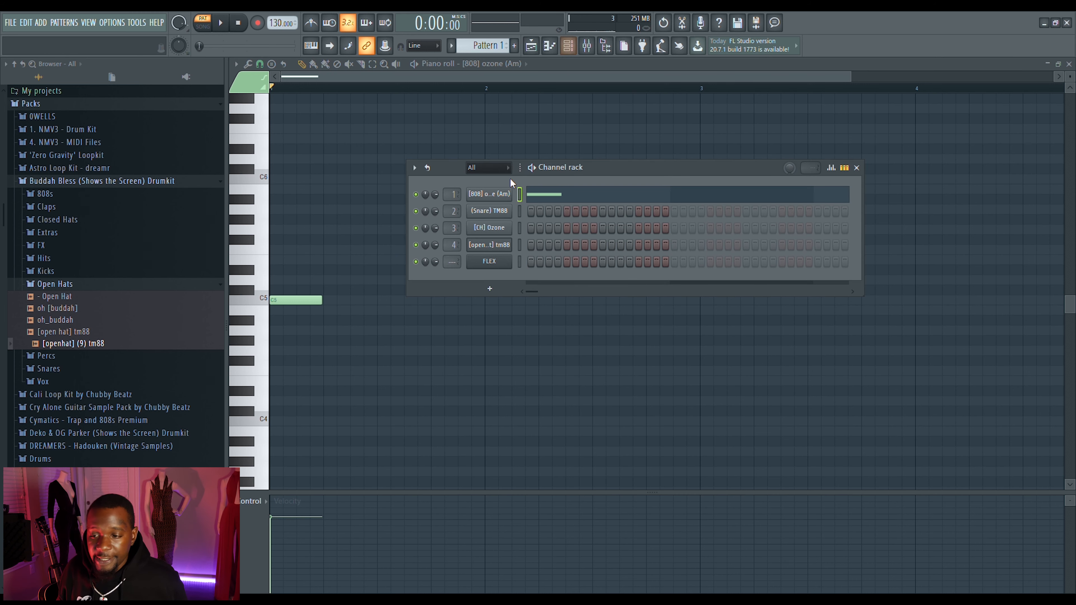
{"action": "left_click", "coordinate": [494, 195]}
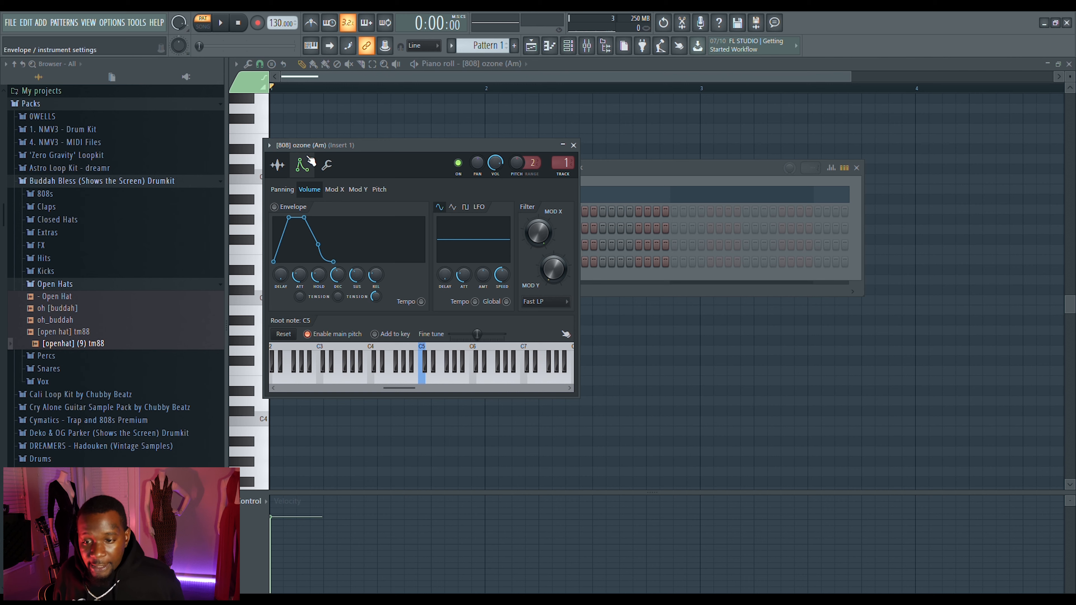
{"action": "left_click", "coordinate": [279, 163]}
{"action": "left_click", "coordinate": [675, 169]}
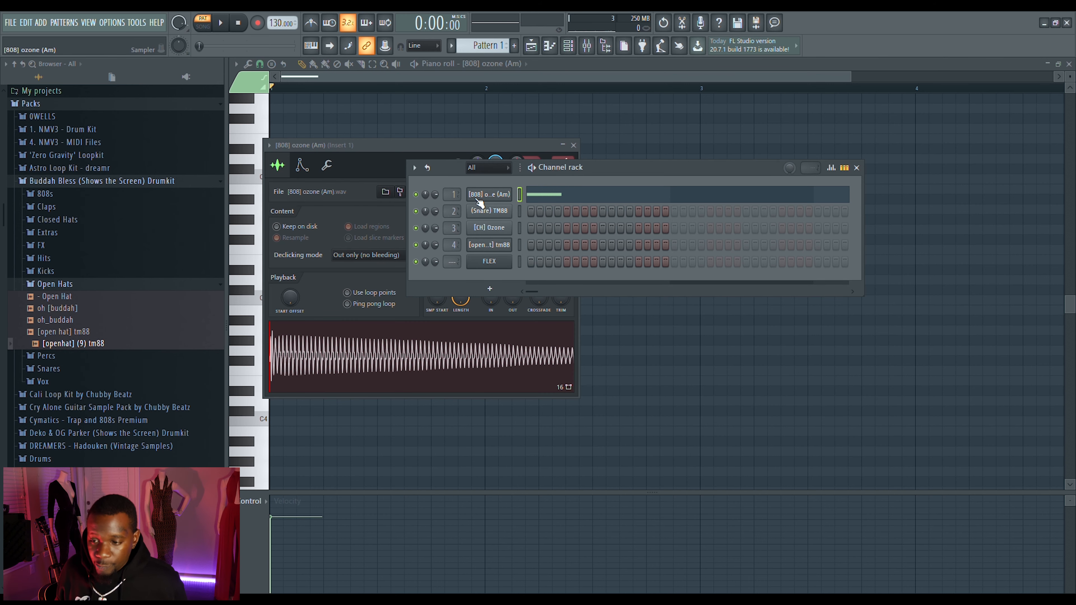
{"action": "left_click", "coordinate": [485, 195]}
{"action": "left_click", "coordinate": [480, 193]}
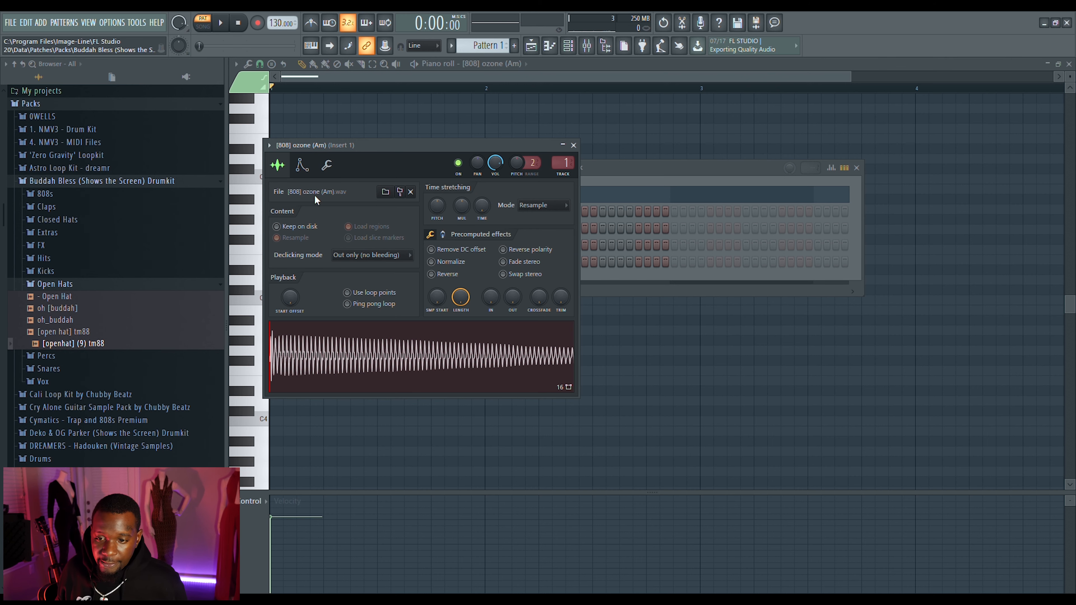
{"action": "left_click", "coordinate": [301, 167]}
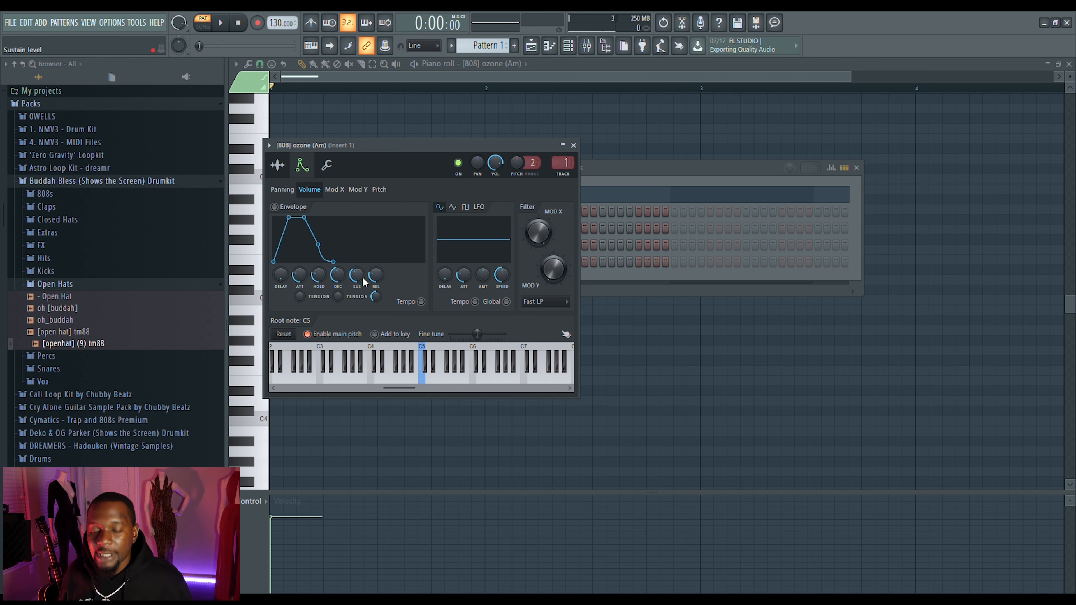
{"action": "left_click_drag", "start_coordinate": [299, 276], "coordinate": [300, 301]}
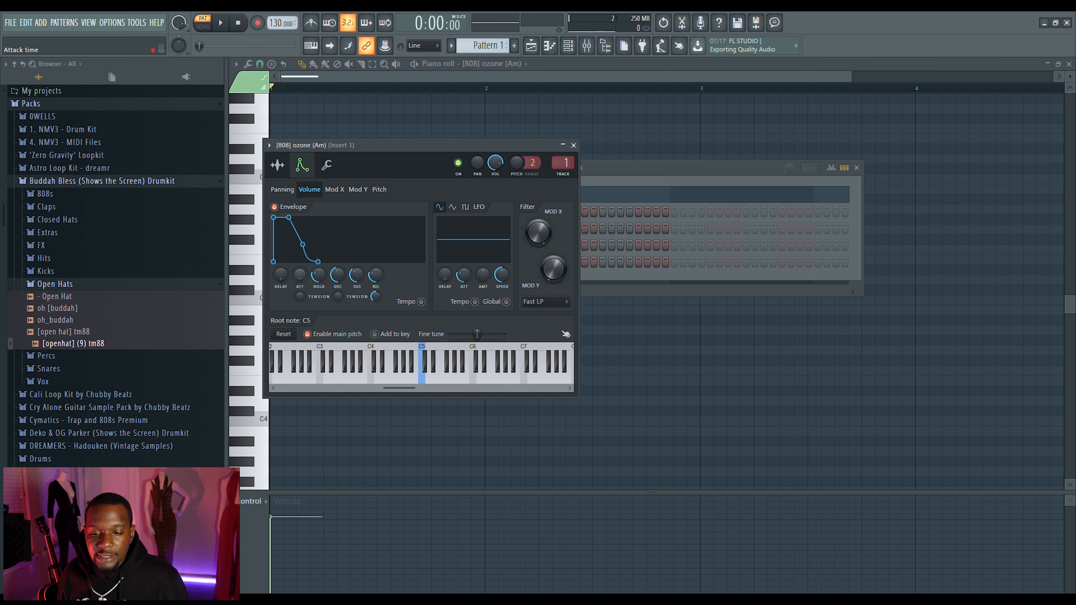
{"action": "left_click_drag", "start_coordinate": [319, 275], "coordinate": [319, 259]}
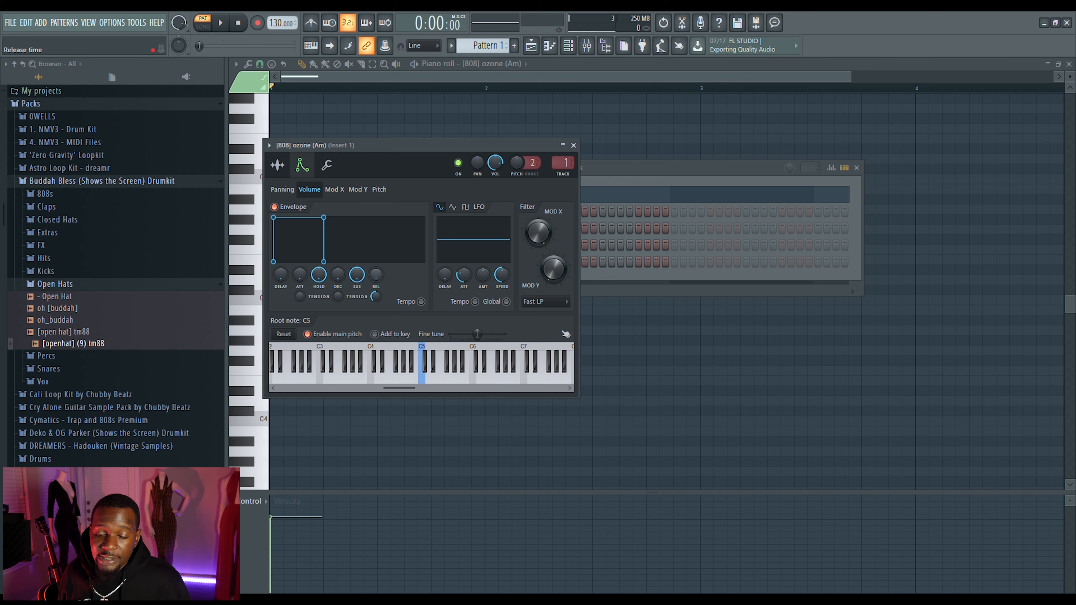
- Audition D5, F5 and A5 in the 808's piano roll and delete the C5 note at the start of bar 1
{"action": "left_click", "coordinate": [616, 168]}
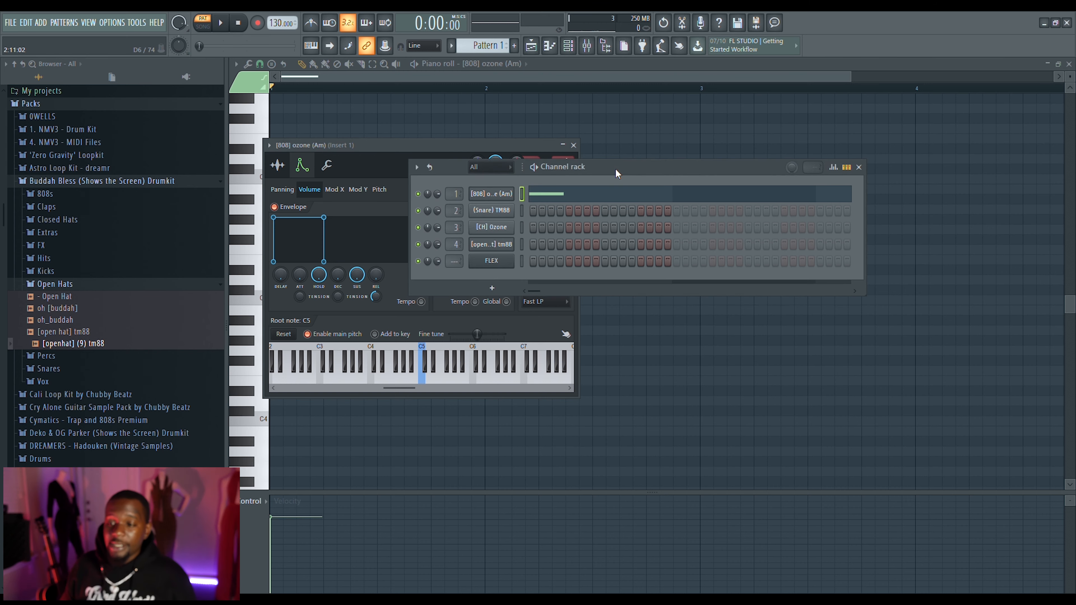
{"action": "left_click", "coordinate": [581, 193]}
{"action": "left_click", "coordinate": [564, 195]}
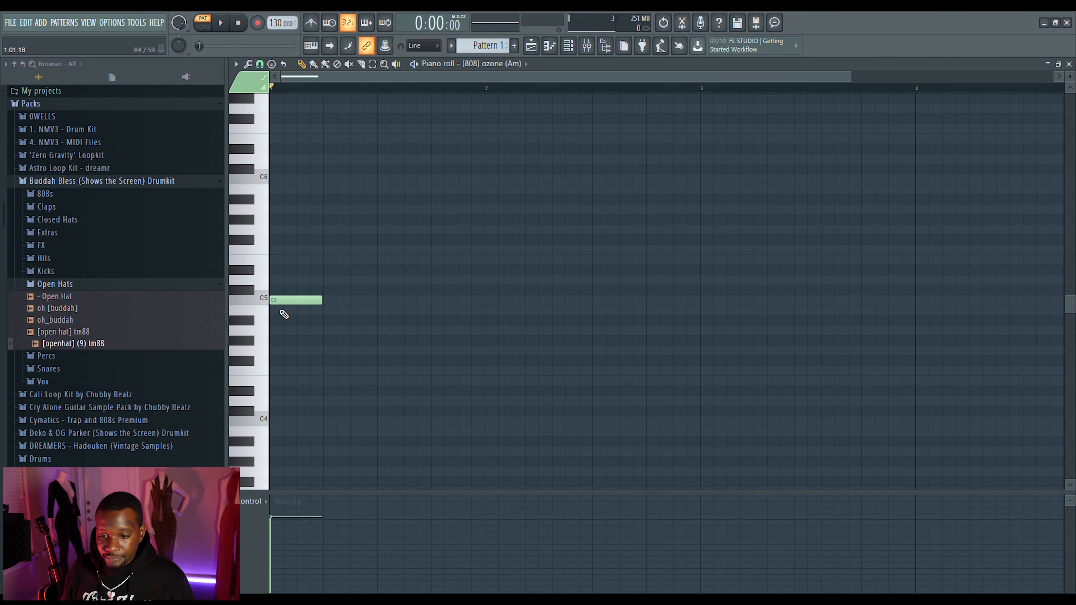
{"action": "left_click", "coordinate": [253, 282]}
{"action": "left_click", "coordinate": [263, 284]}
{"action": "left_click", "coordinate": [263, 283]}
{"action": "left_click", "coordinate": [261, 248]}
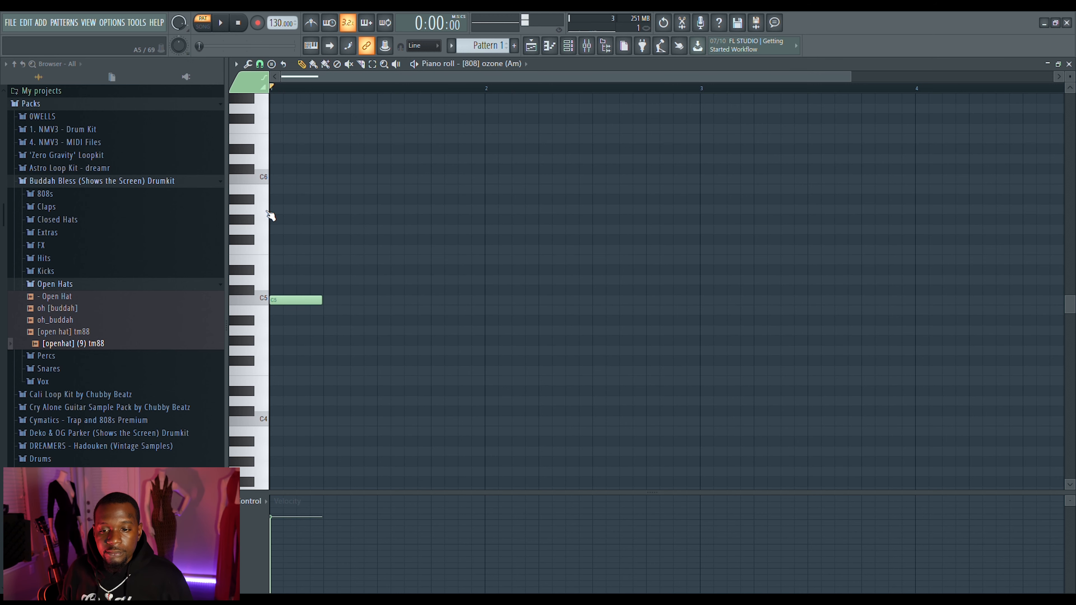
{"action": "left_click", "coordinate": [265, 211]}
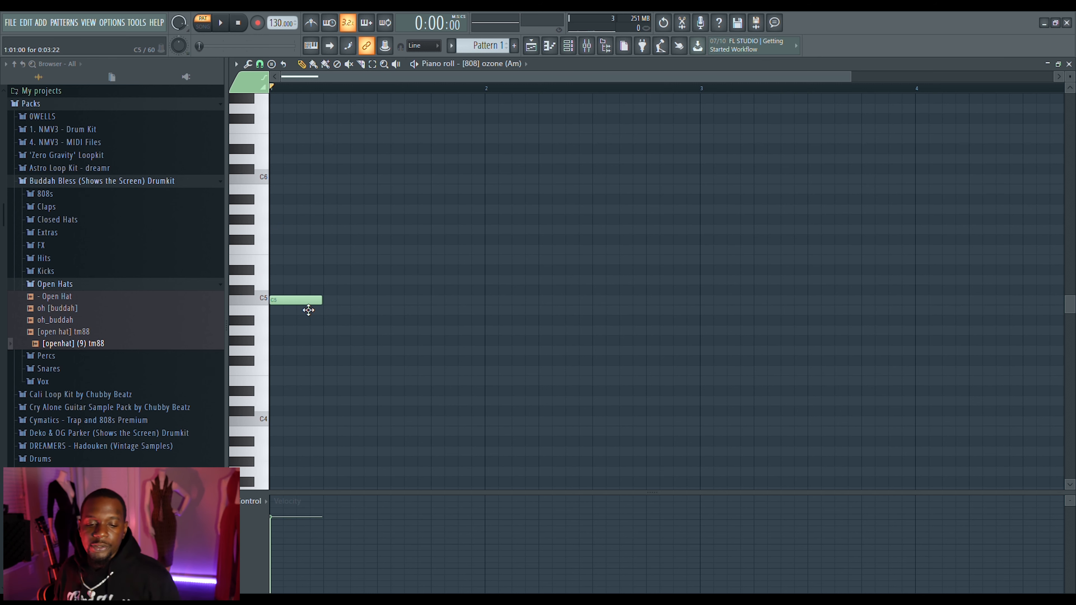
{"action": "right_click", "coordinate": [303, 301]}
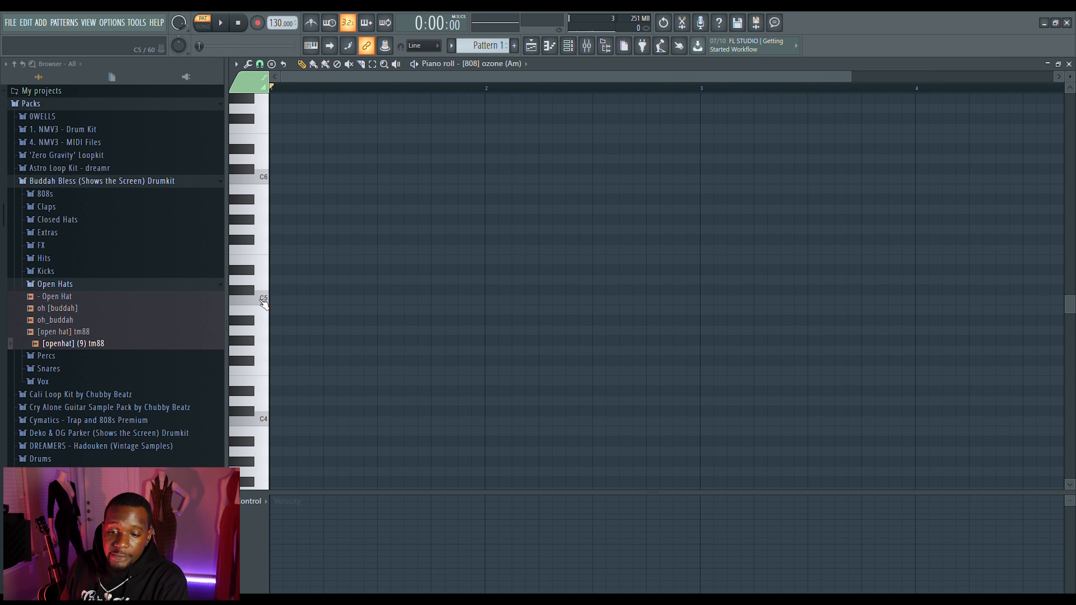
- Show the channel rack, turn on the metronome and play the empty pattern briefly
{"action": "left_click", "coordinate": [568, 45]}
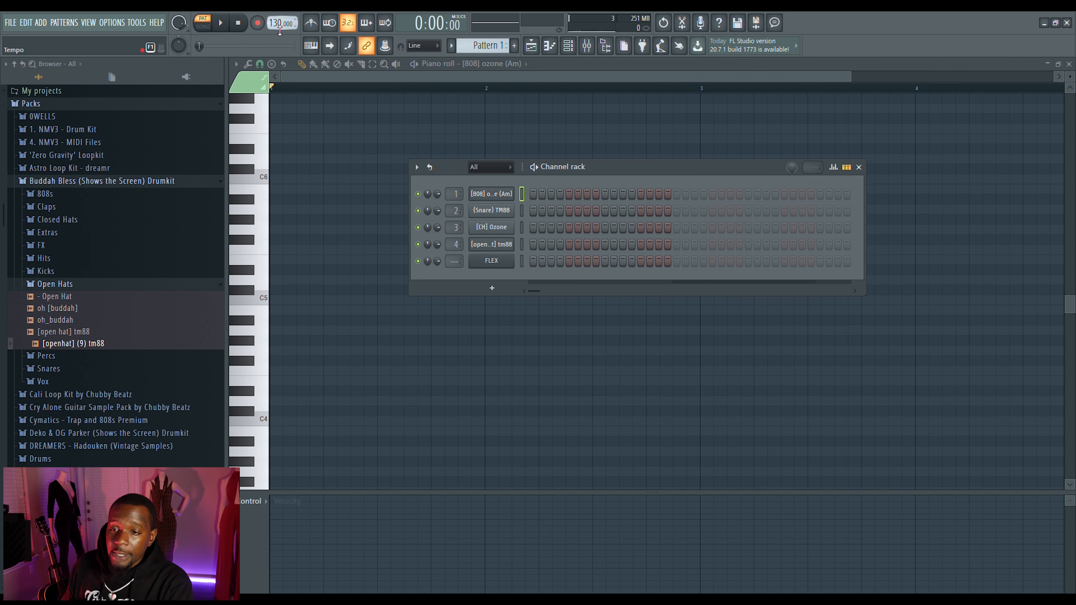
{"action": "left_click_drag", "start_coordinate": [713, 174], "coordinate": [712, 160]}
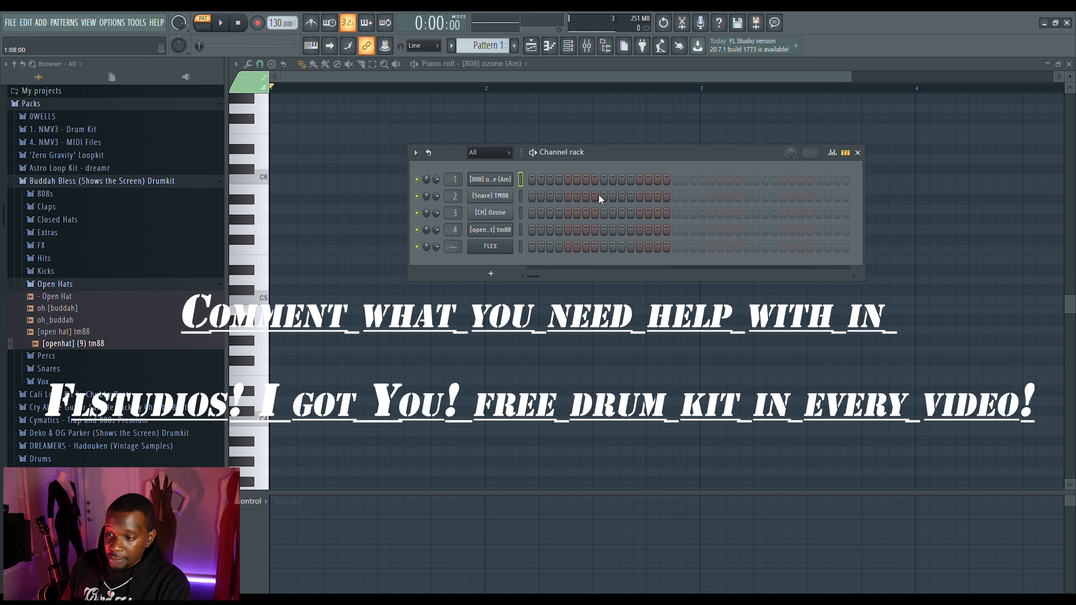
{"action": "left_click", "coordinate": [310, 23]}
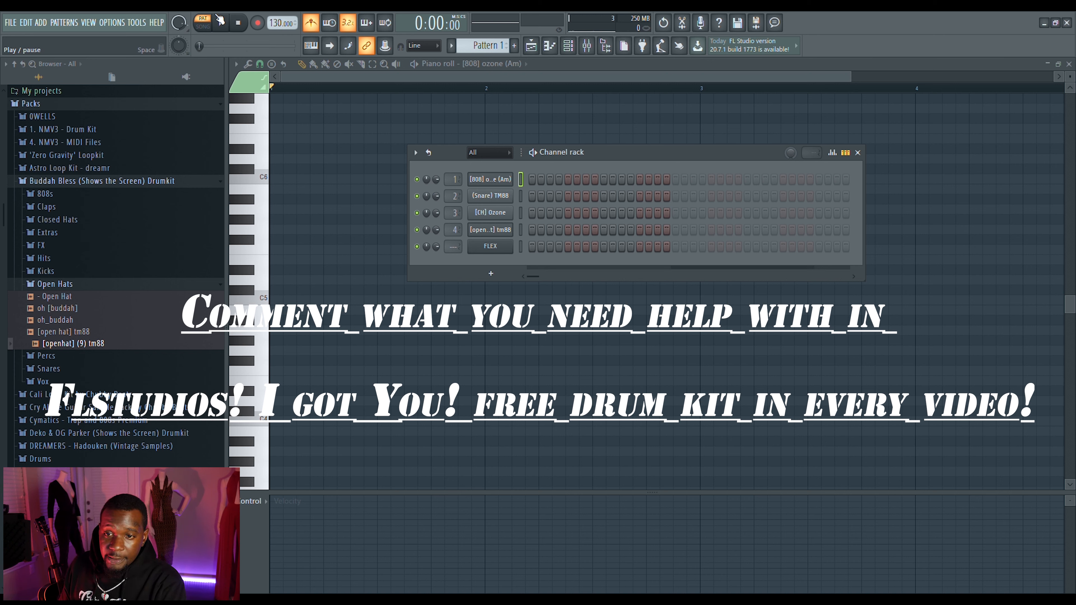
{"action": "left_click", "coordinate": [228, 24]}
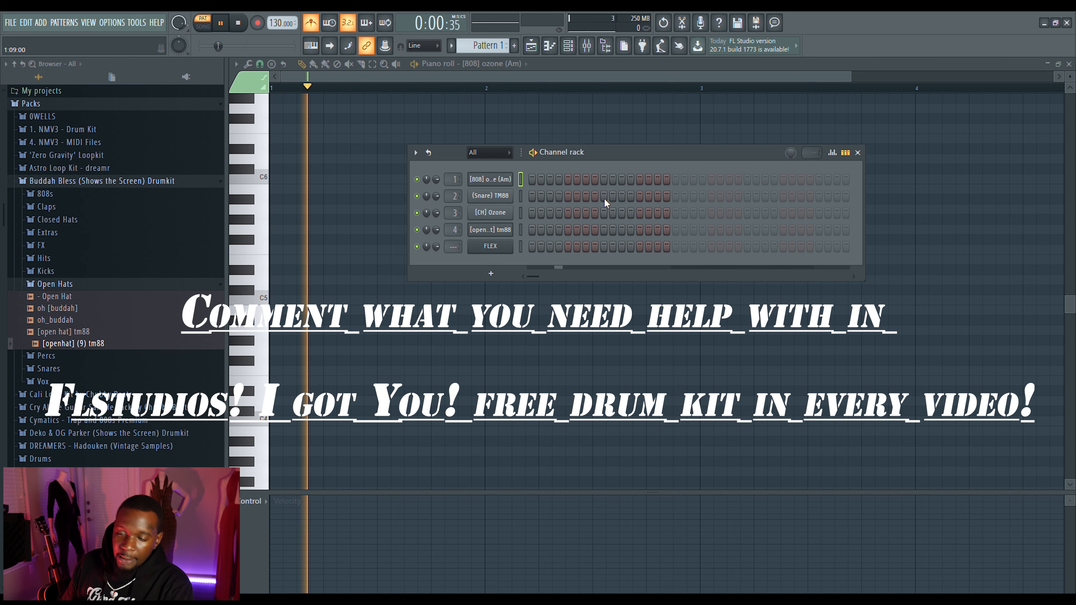
{"action": "key", "text": "space"}
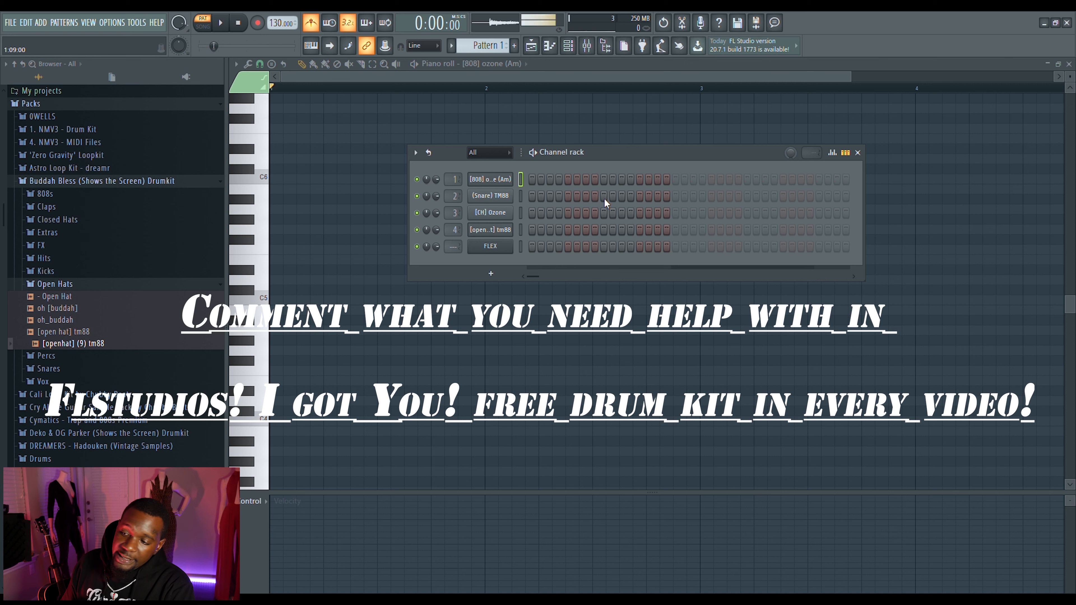
- Add snare hits on steps 9 and 25 of Pattern 1 and play the pattern against the metronome
{"action": "left_click", "coordinate": [603, 198]}
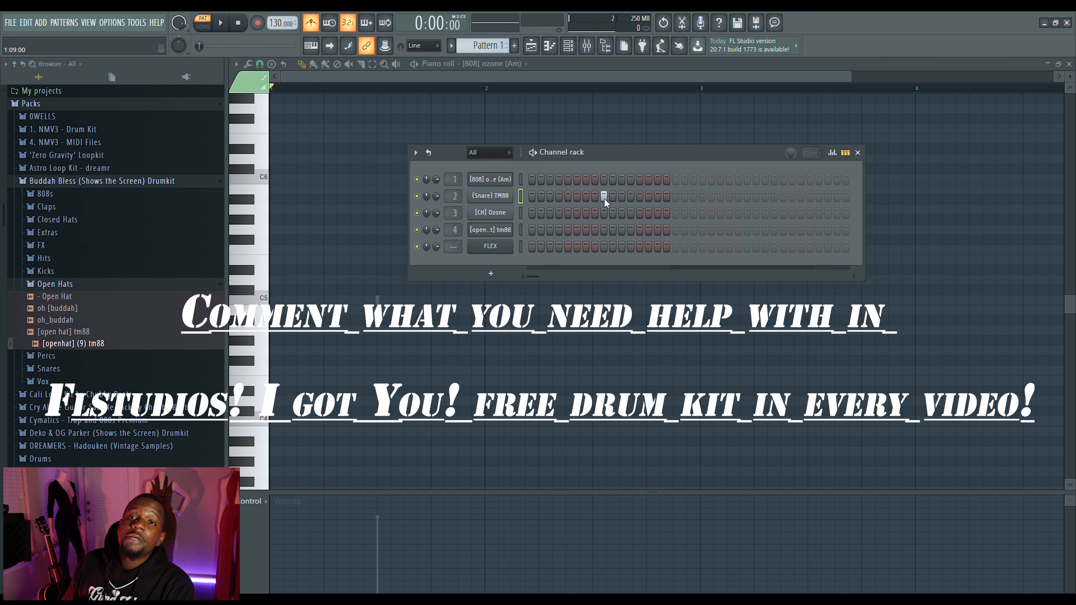
{"action": "left_click", "coordinate": [748, 196]}
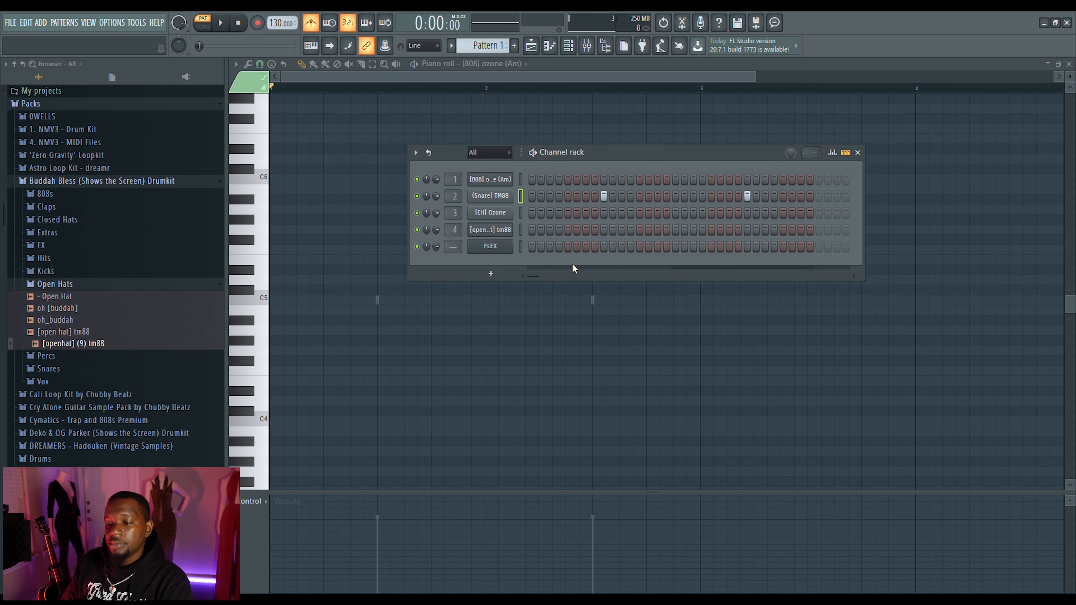
{"action": "key", "text": "space"}
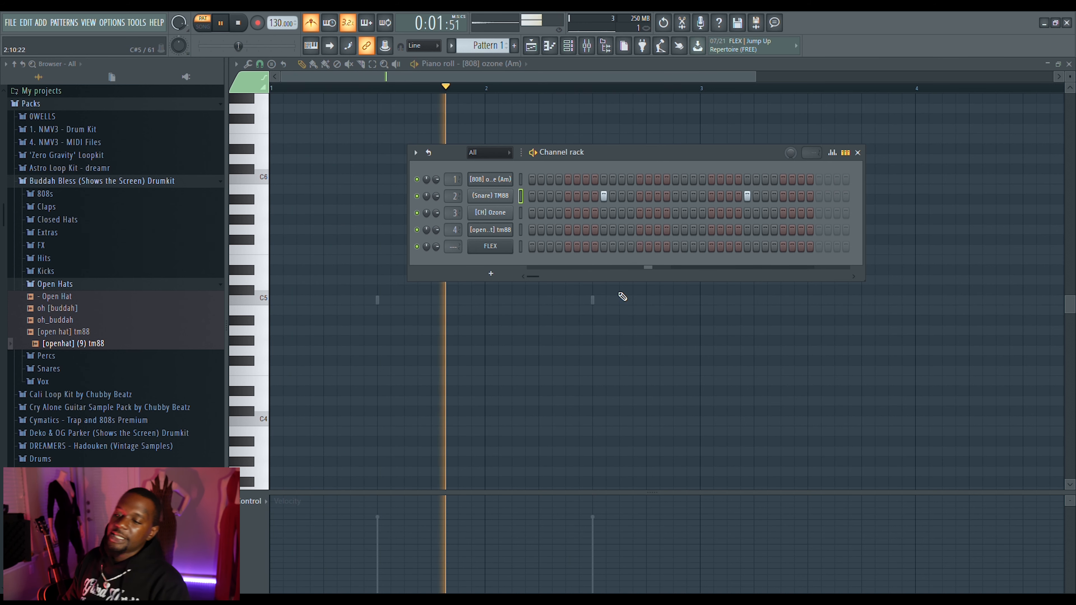
{"action": "key", "text": "space"}
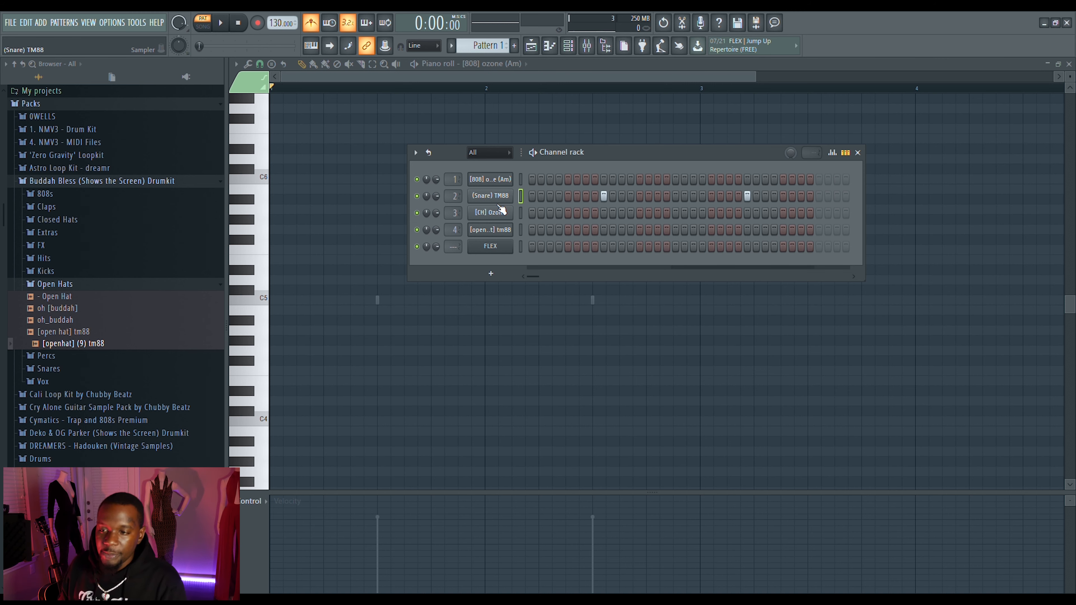
- Select the 808 channel in the channel rack and open its piano roll
{"action": "left_click", "coordinate": [638, 60]}
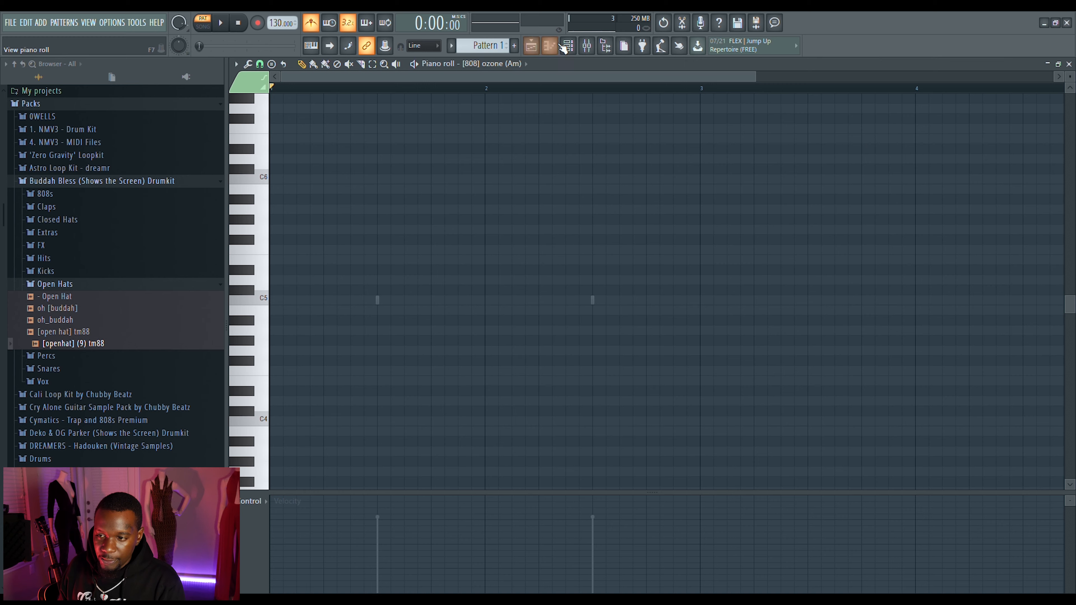
{"action": "left_click", "coordinate": [568, 47]}
{"action": "left_click", "coordinate": [549, 46]}
{"action": "left_click", "coordinate": [552, 48]}
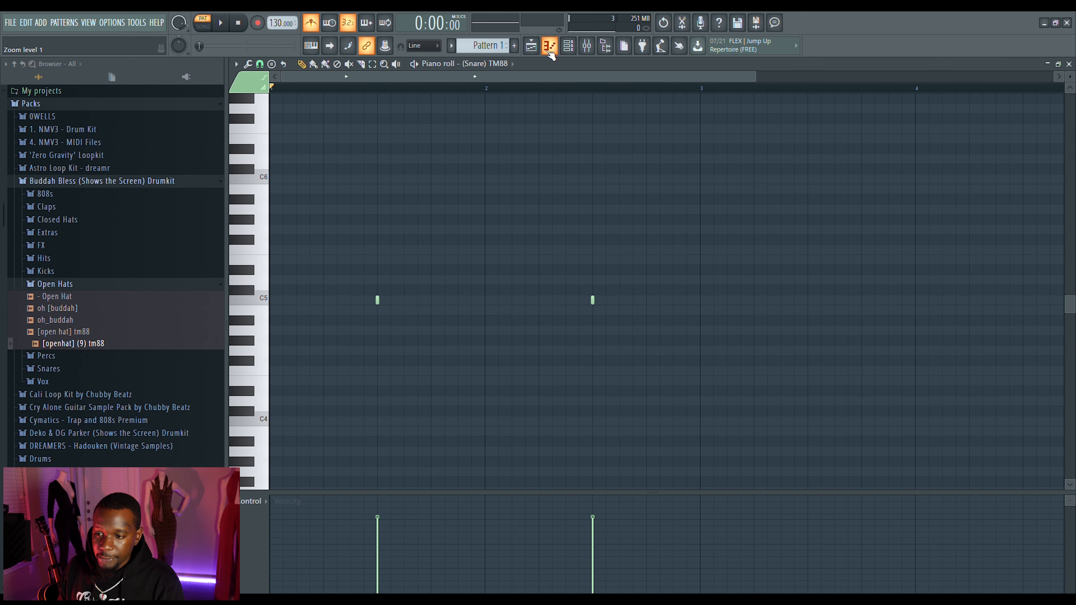
{"action": "left_click", "coordinate": [569, 48]}
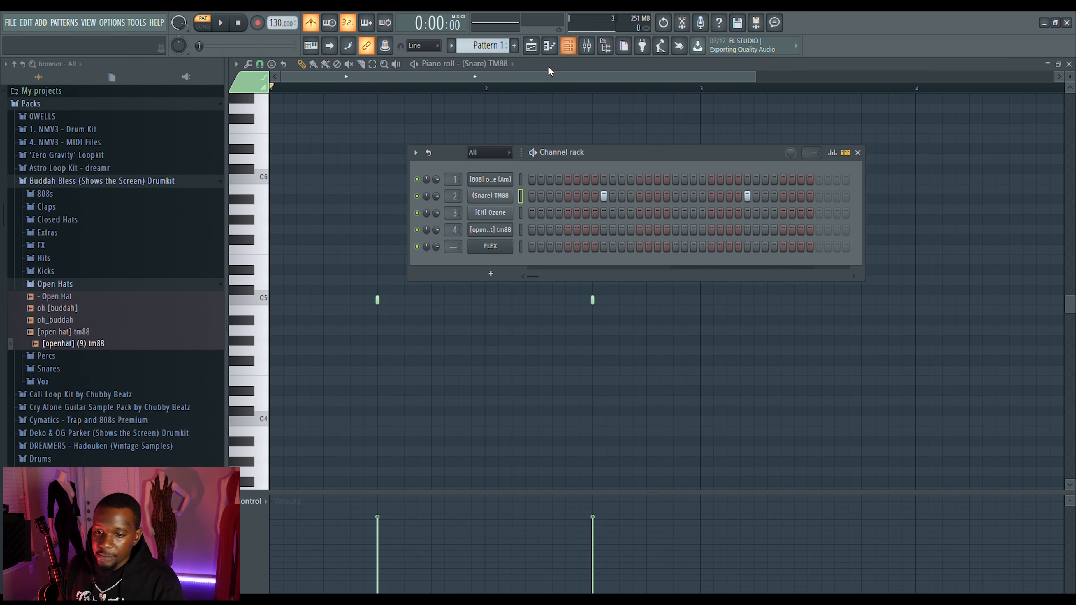
{"action": "left_click", "coordinate": [493, 180]}
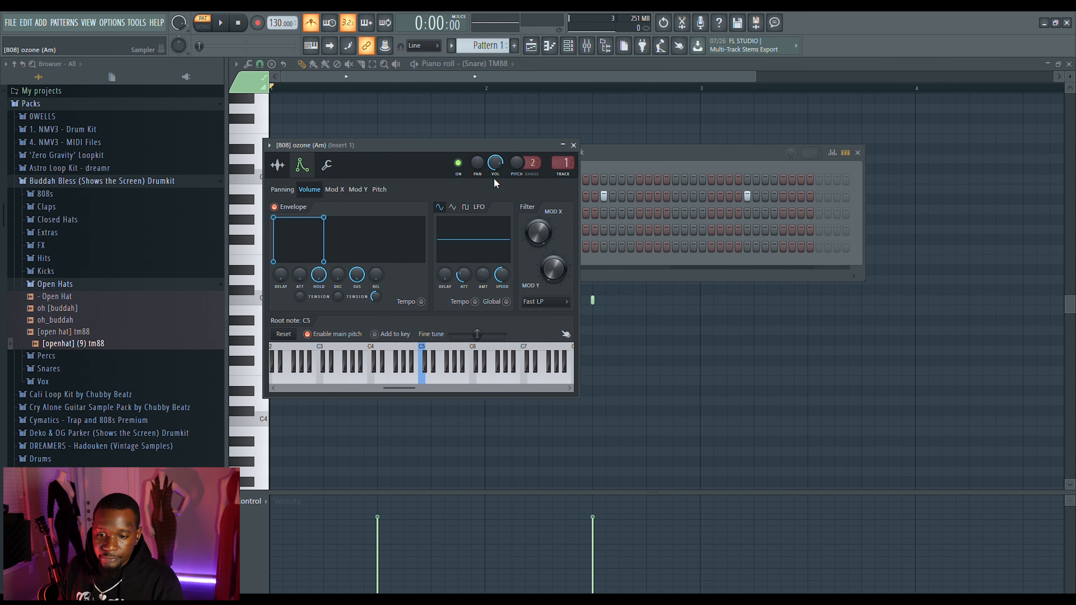
{"action": "left_click", "coordinate": [597, 159]}
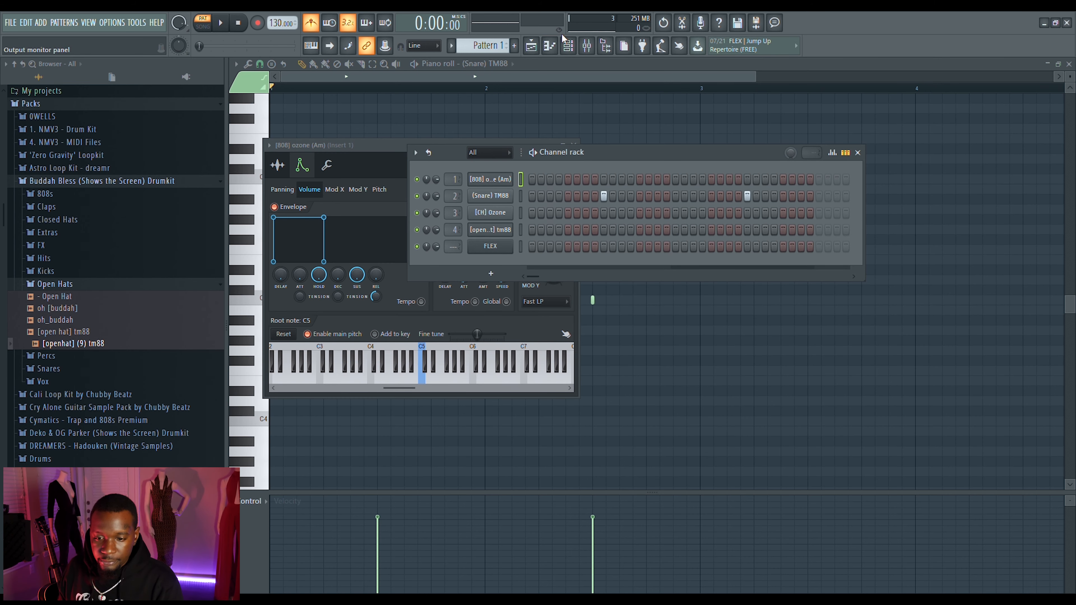
{"action": "left_click", "coordinate": [551, 44]}
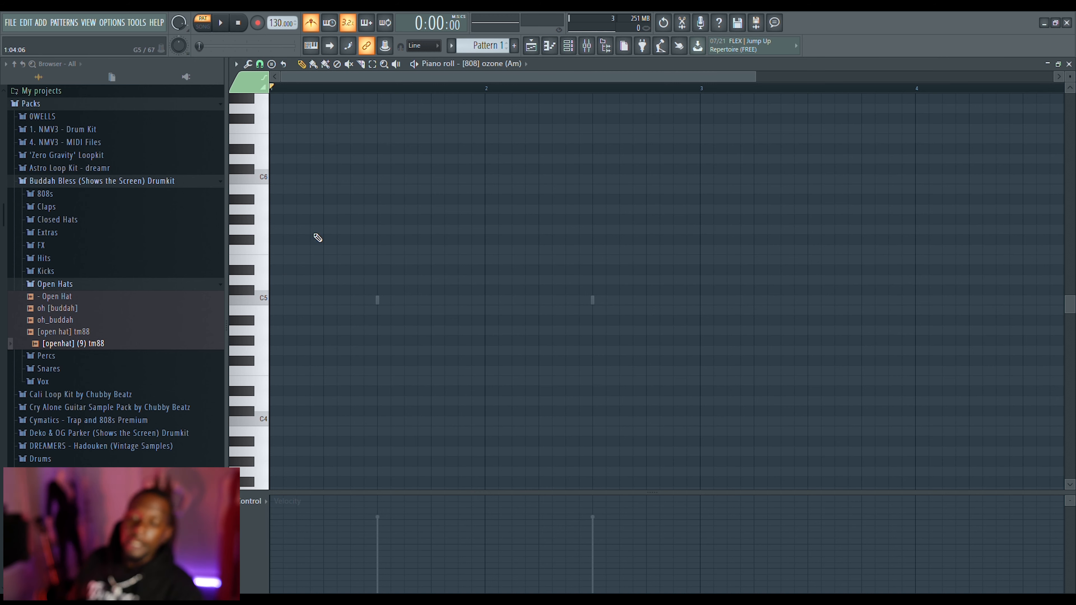
- Audition keys around C5, add a C5 808 note at the start of bar 1 and start playback
{"action": "left_click", "coordinate": [259, 234]}
{"action": "left_click", "coordinate": [252, 291]}
{"action": "left_click", "coordinate": [259, 302]}
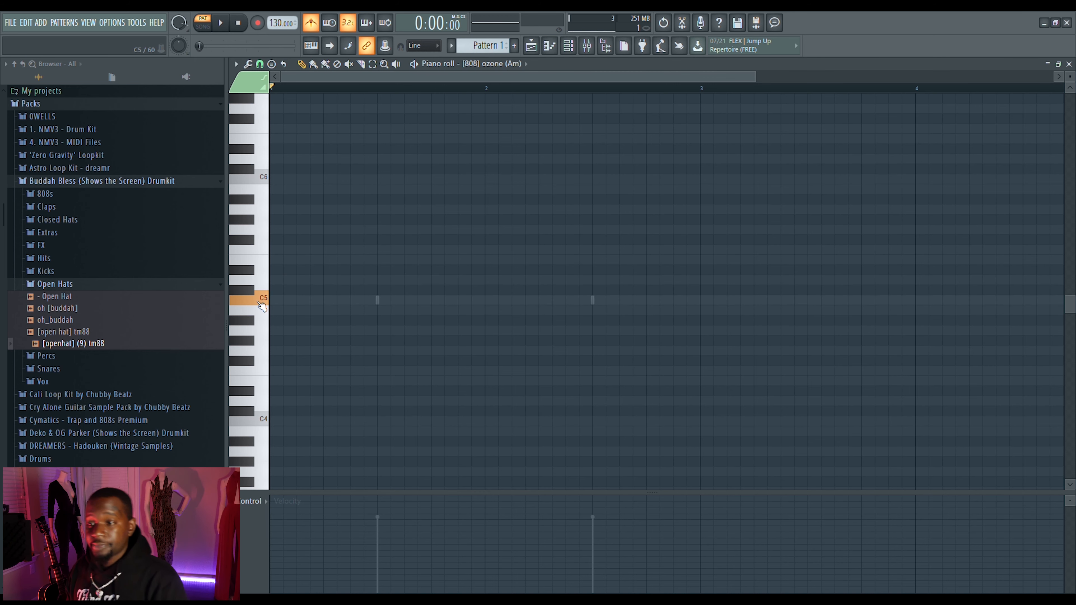
{"action": "left_click", "coordinate": [261, 331]}
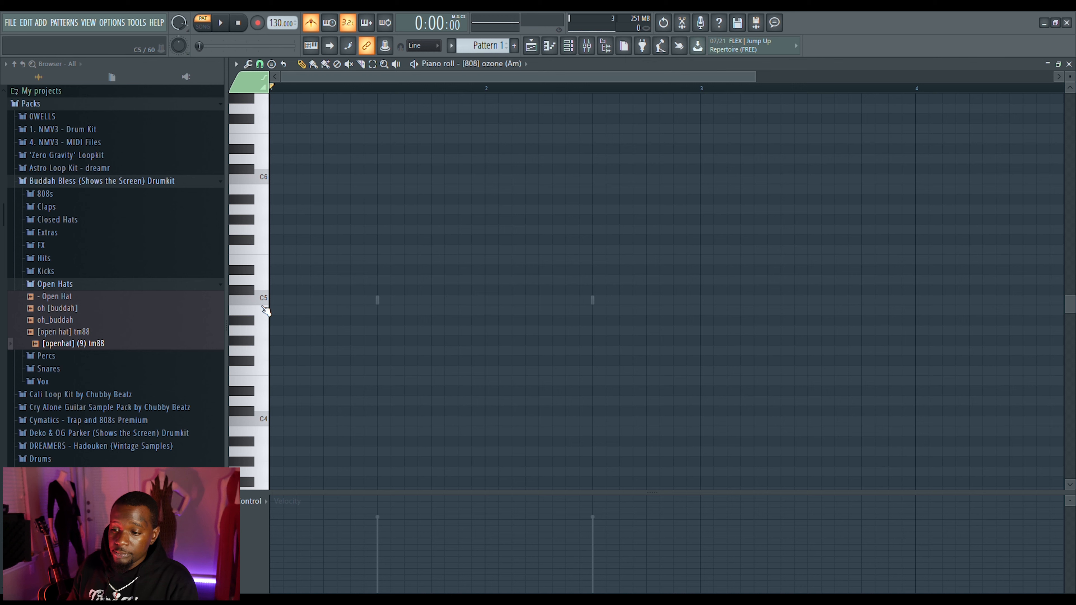
{"action": "left_click", "coordinate": [275, 300]}
{"action": "key", "text": "space"}
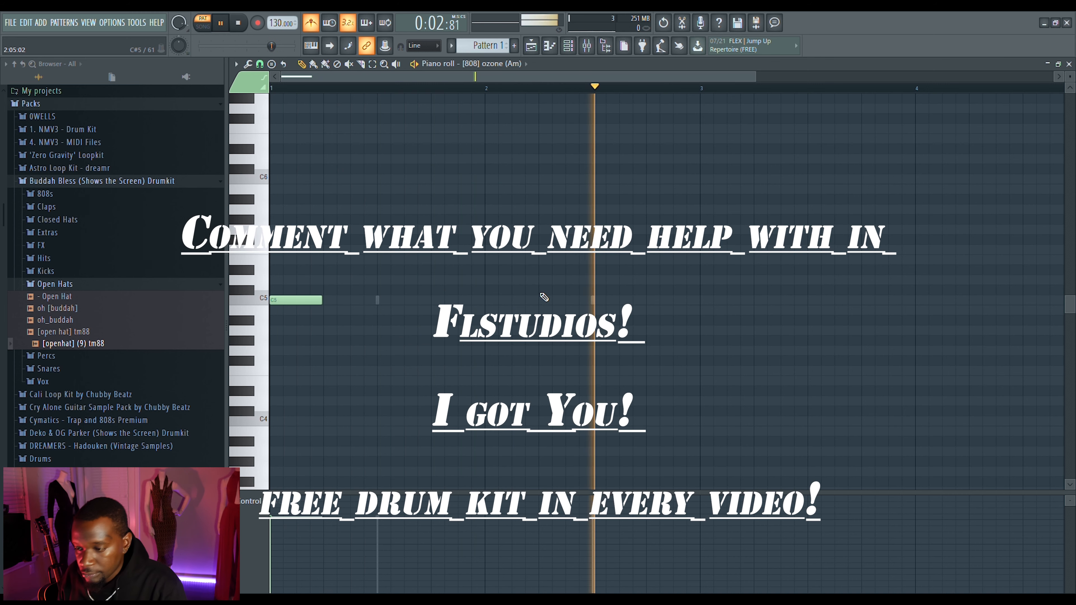
- Add 808 notes C5 at step 3 and F5 at step 11 of bar 2, and D5 at step 13 of bar 1
{"action": "left_click", "coordinate": [525, 301]}
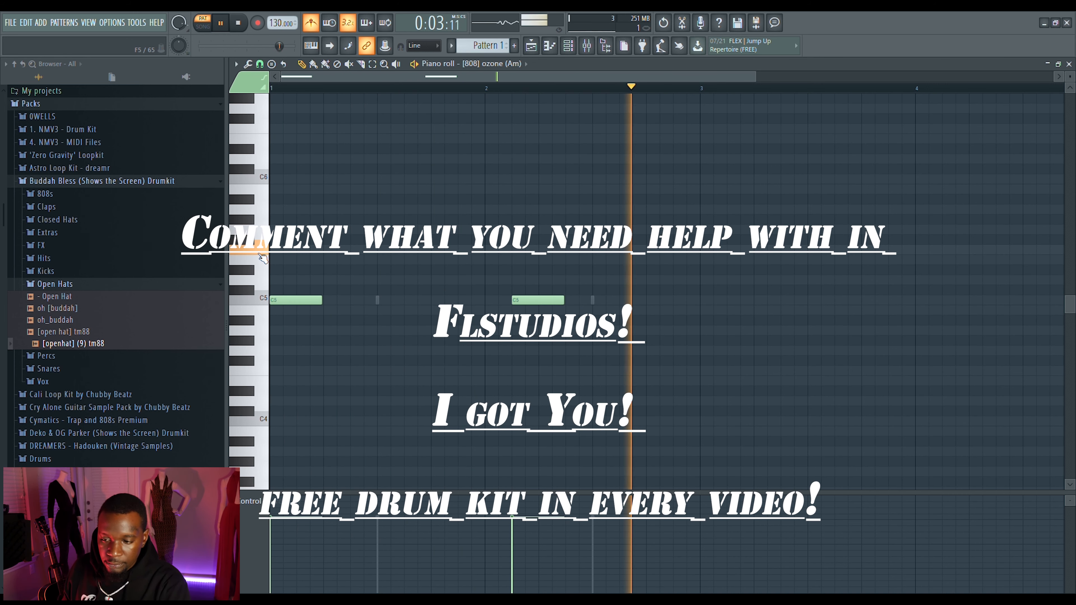
{"action": "left_click", "coordinate": [631, 250]}
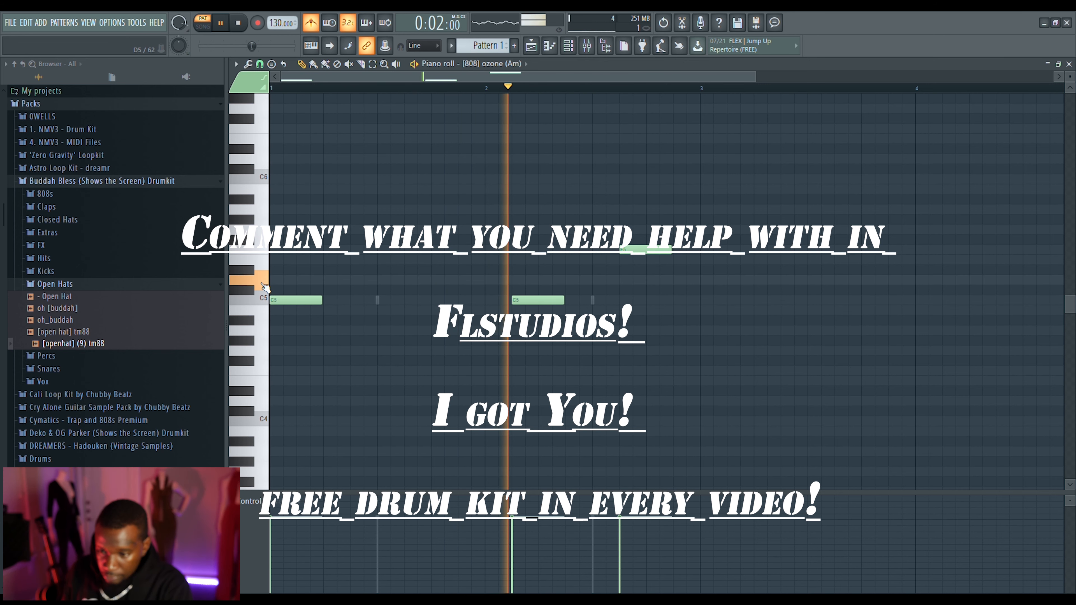
{"action": "left_click", "coordinate": [441, 282]}
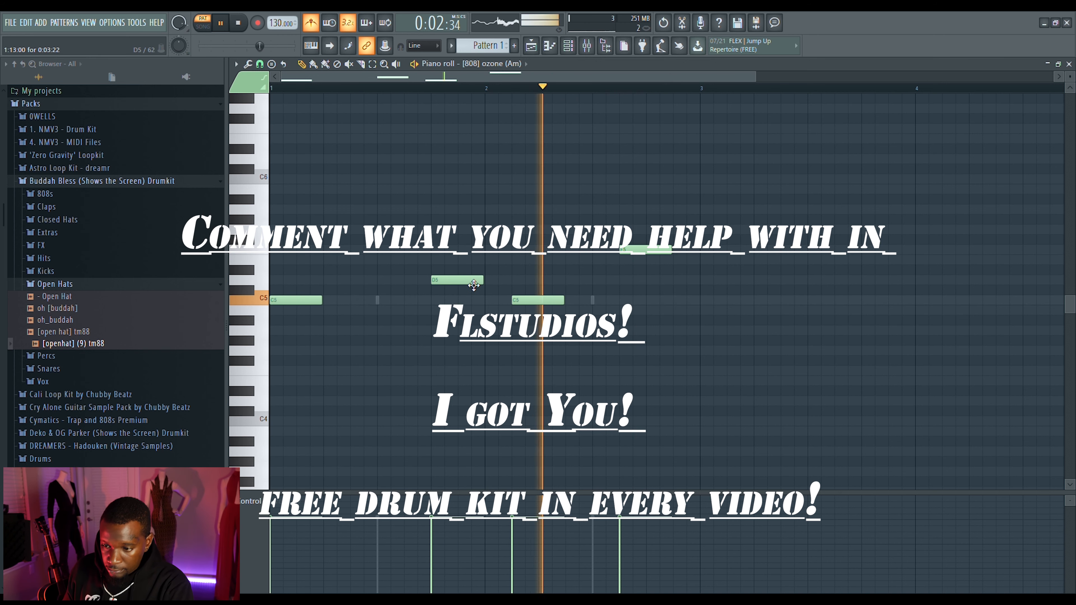
- Shorten the D5 note at step 13 of bar 1 to two steps, add a matching D5 at step 15, and audition nearby keys
{"action": "left_click_drag", "start_coordinate": [483, 281], "coordinate": [463, 284]}
{"action": "left_click", "coordinate": [466, 280]}
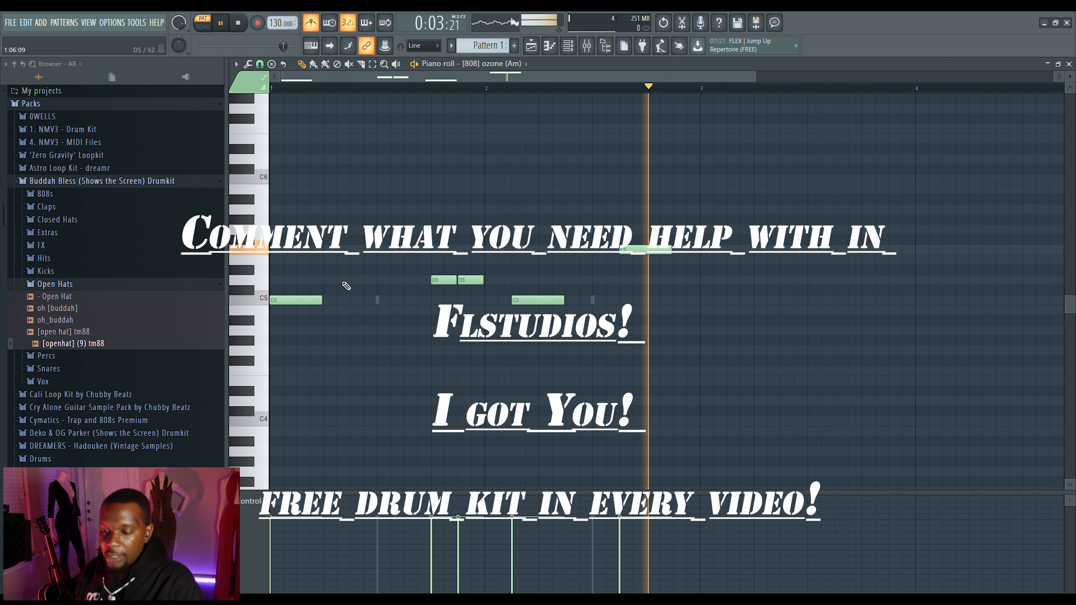
{"action": "key", "text": "space"}
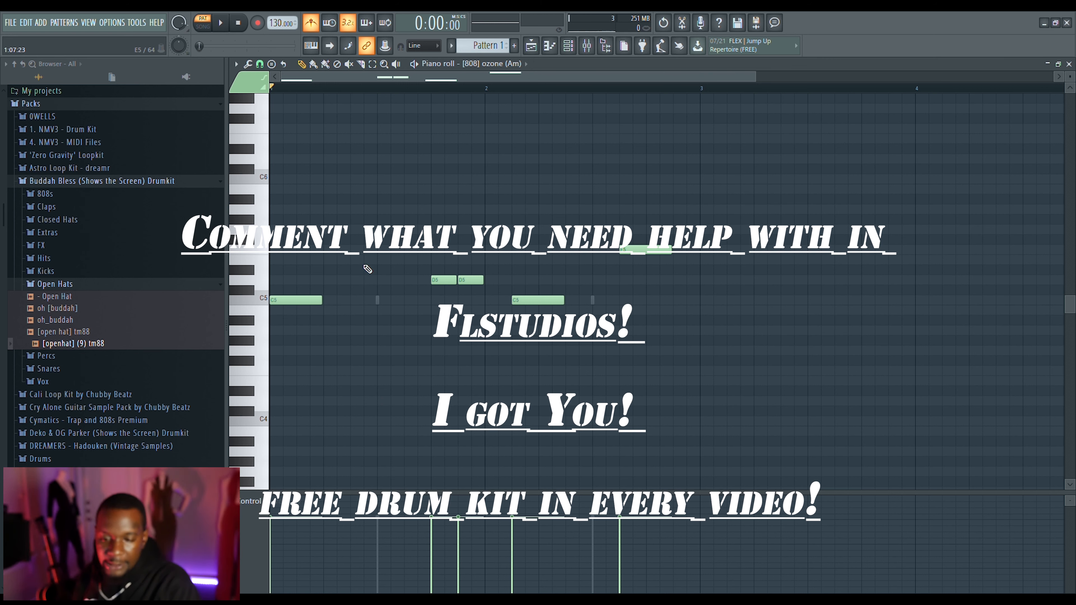
{"action": "left_click", "coordinate": [256, 282]}
{"action": "left_click", "coordinate": [263, 264]}
{"action": "left_click", "coordinate": [255, 264]}
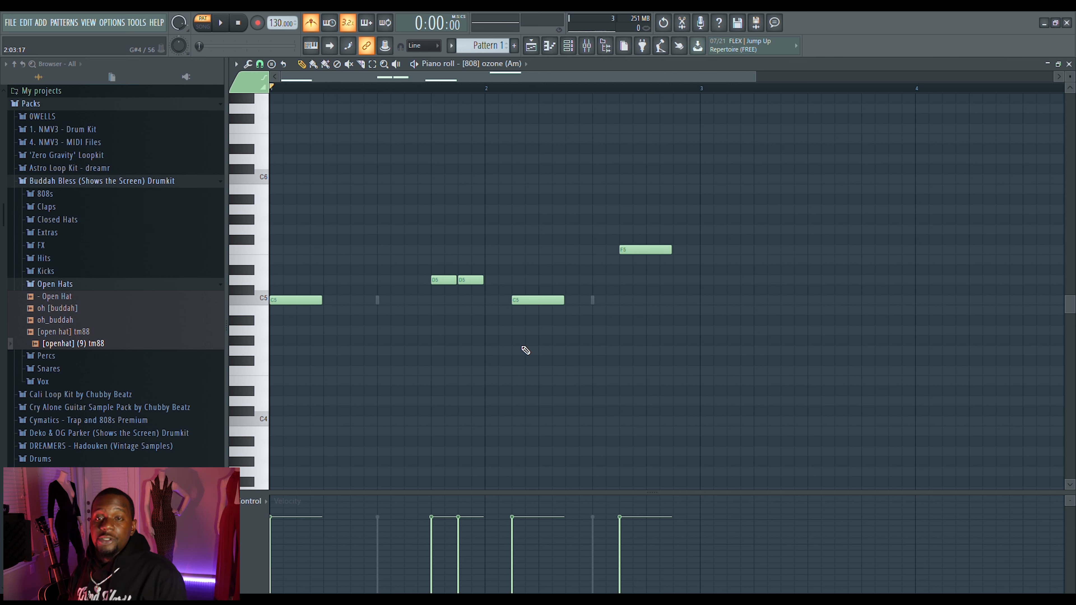
- Make the 808 notes legato, extend the last F5 note to nearly the end of bar 2, and play the pattern
{"action": "key", "text": "ctrl+l"}
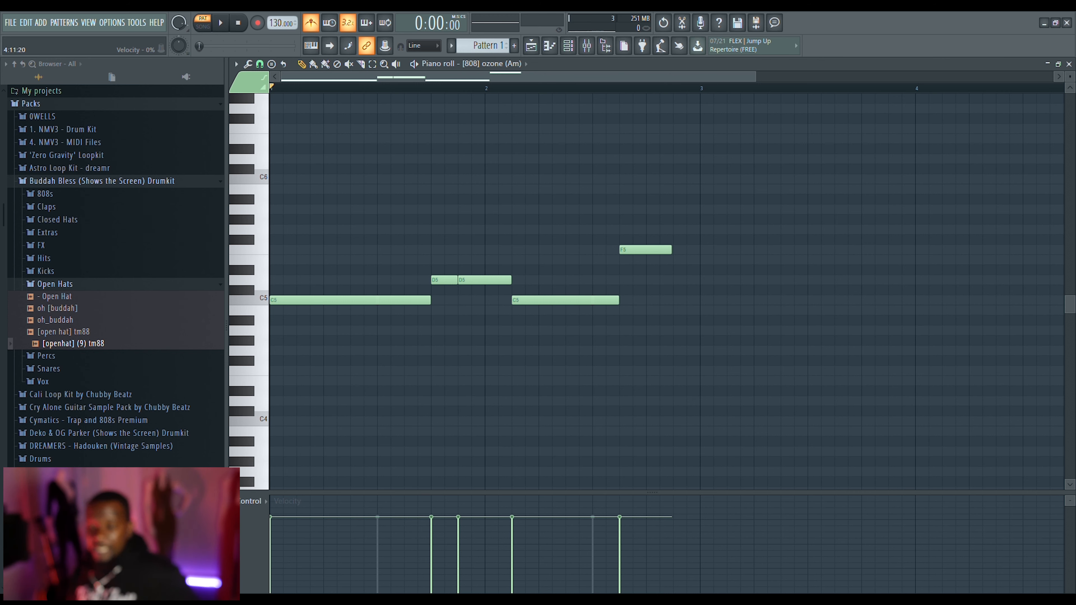
{"action": "key", "text": "ctrl+z"}
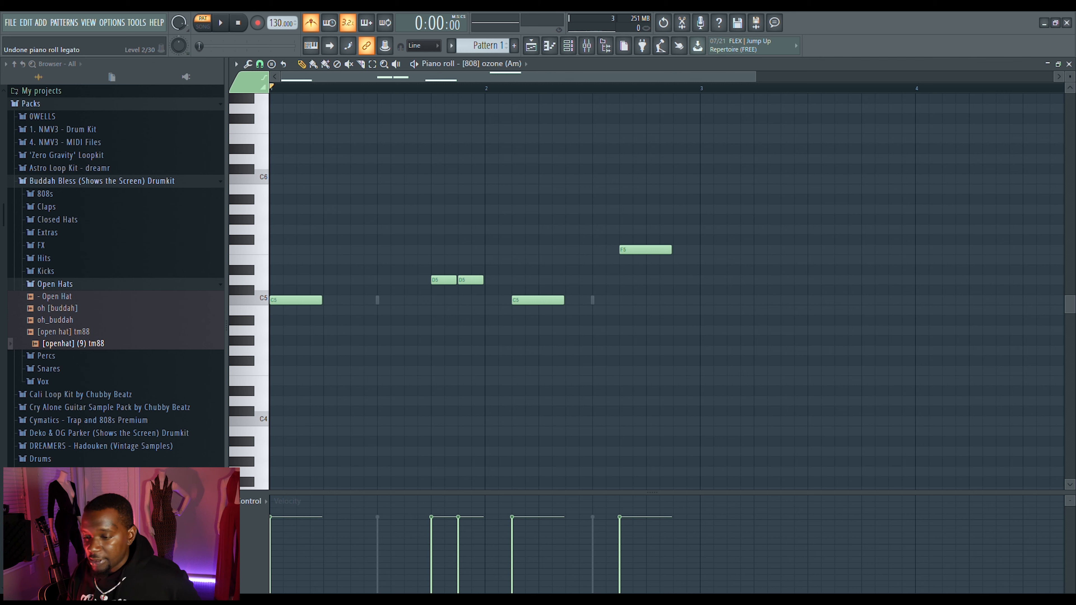
{"action": "key", "text": "ctrl+l"}
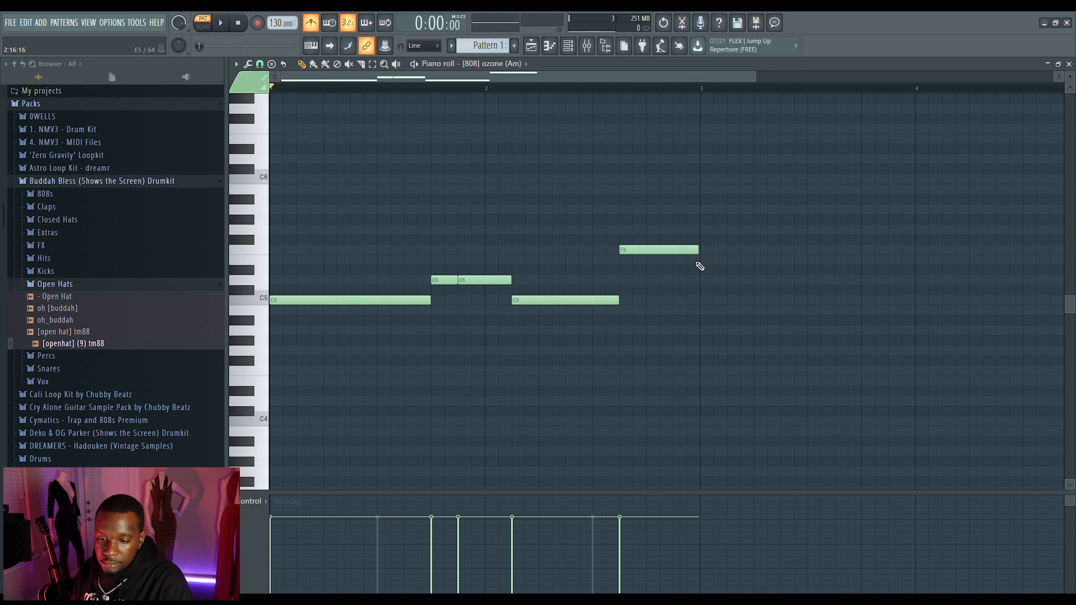
{"action": "key", "text": "space"}
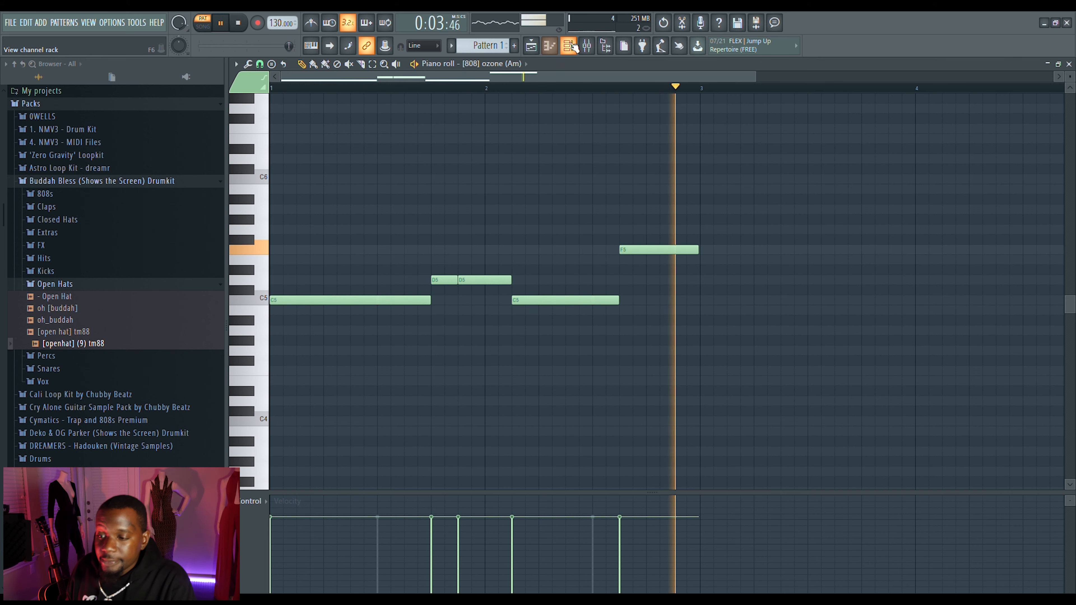
{"action": "key", "text": "space"}
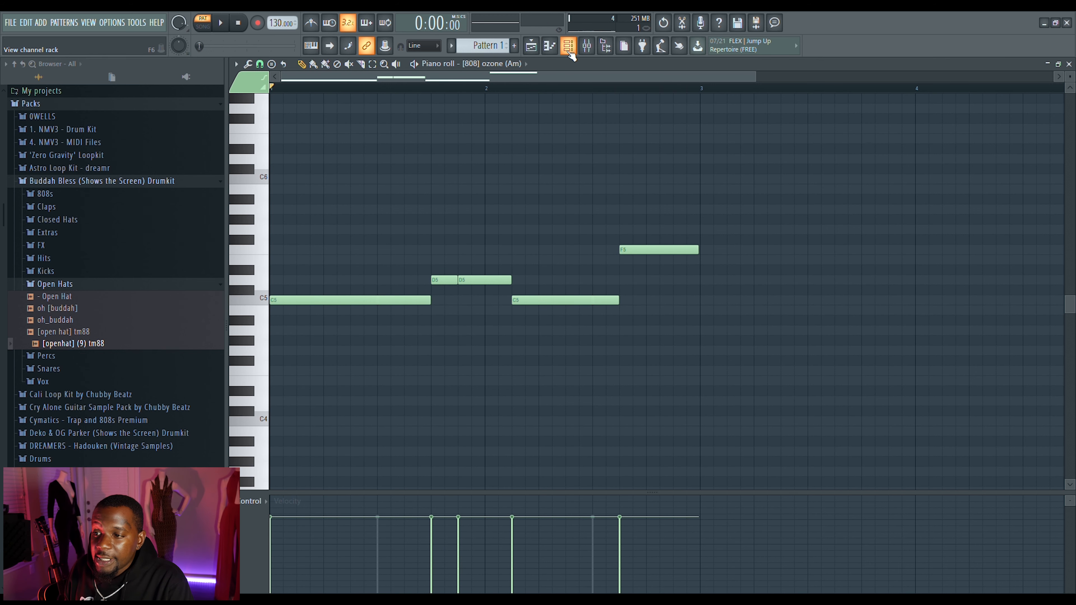
- Open the channel rack and select the [CH] Ozone closed hat channel
{"action": "left_click", "coordinate": [569, 50]}
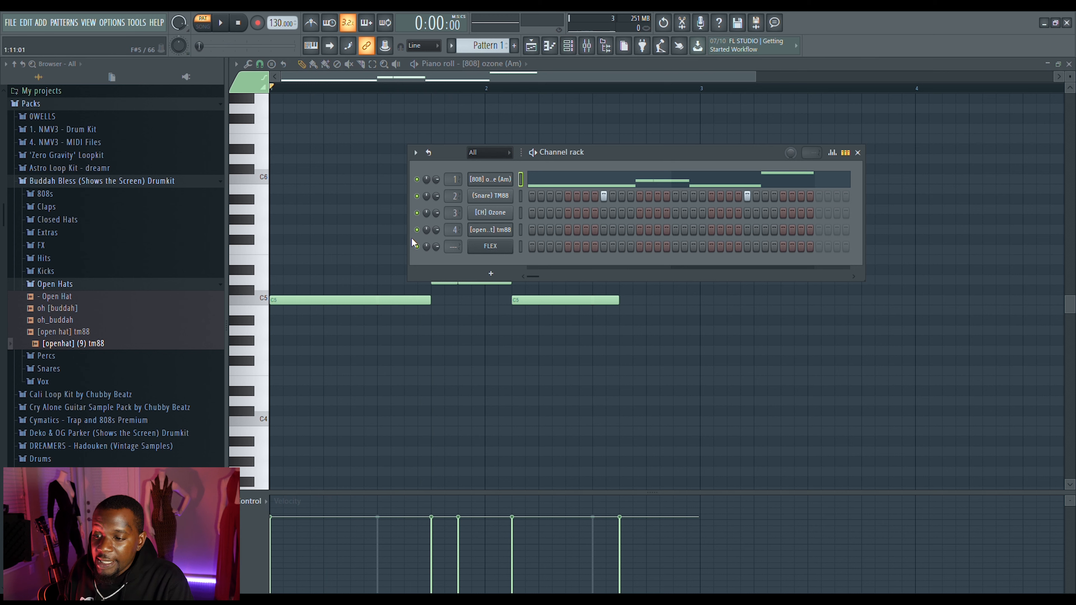
{"action": "left_click", "coordinate": [521, 214]}
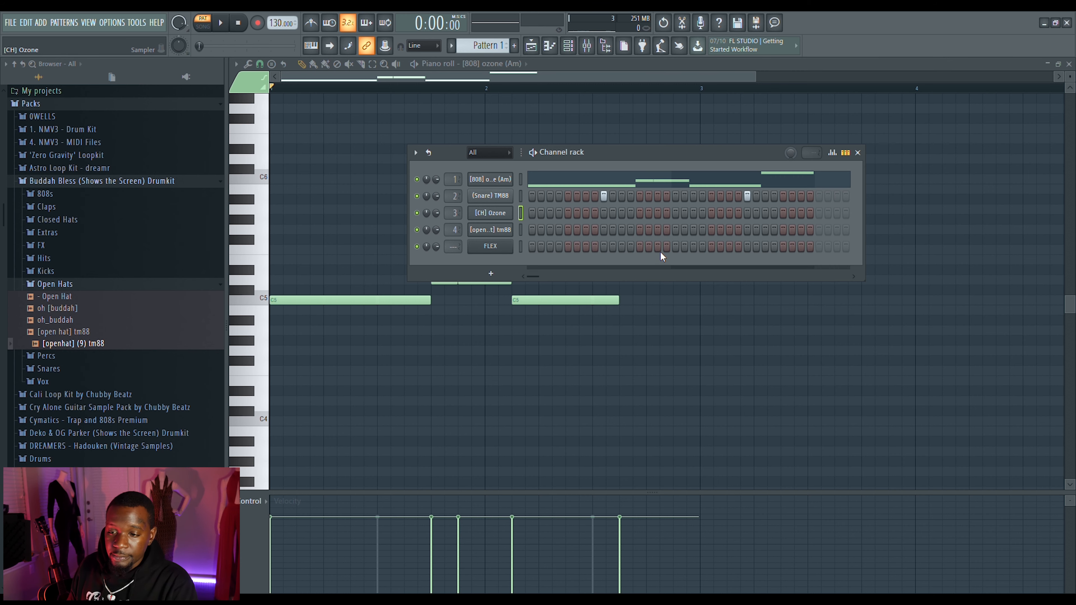
- Try a closed hat on every second step of the [CH] Ozone channel and play the pattern
{"action": "key", "text": "ctrl+z"}
{"action": "key", "text": "space"}
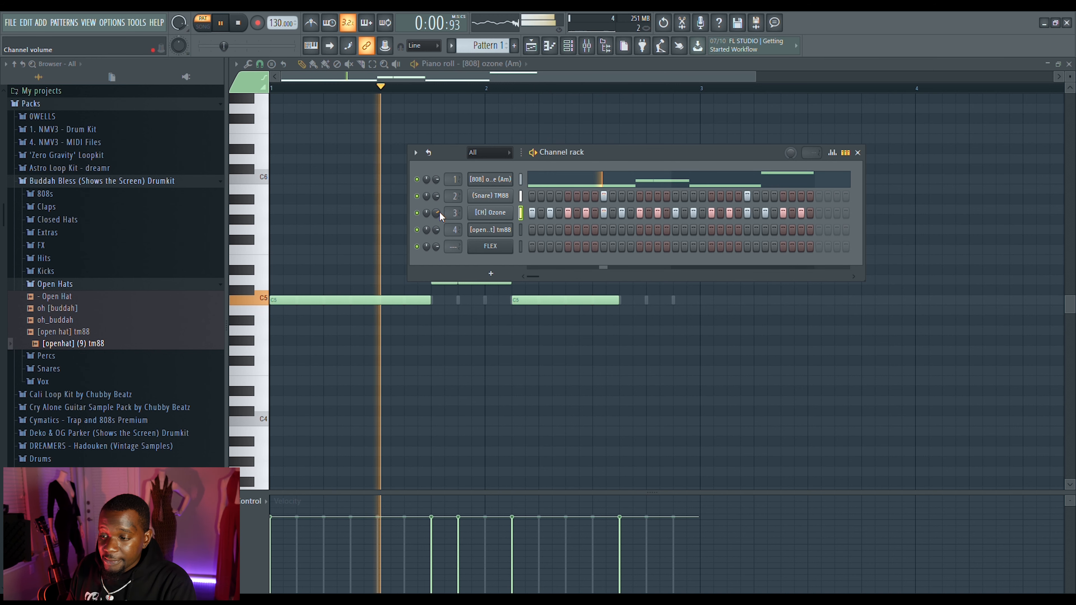
{"action": "key", "text": "space"}
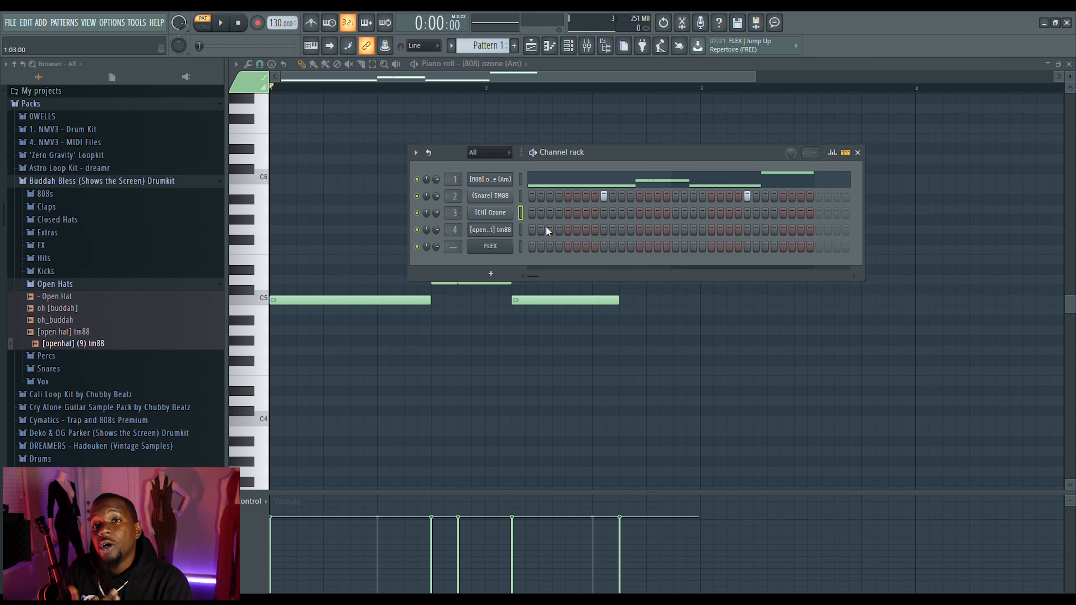
- Add [CH] Ozone hi-hat hits on steps 19 and 29 in the channel rack while the pattern plays
{"action": "left_click", "coordinate": [550, 47]}
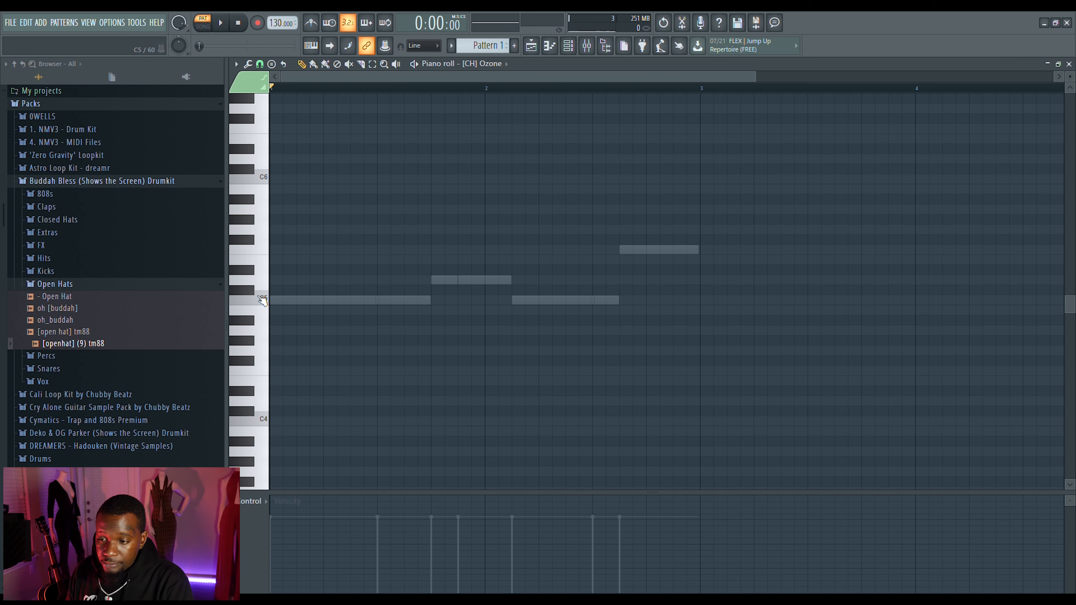
{"action": "left_click", "coordinate": [577, 50]}
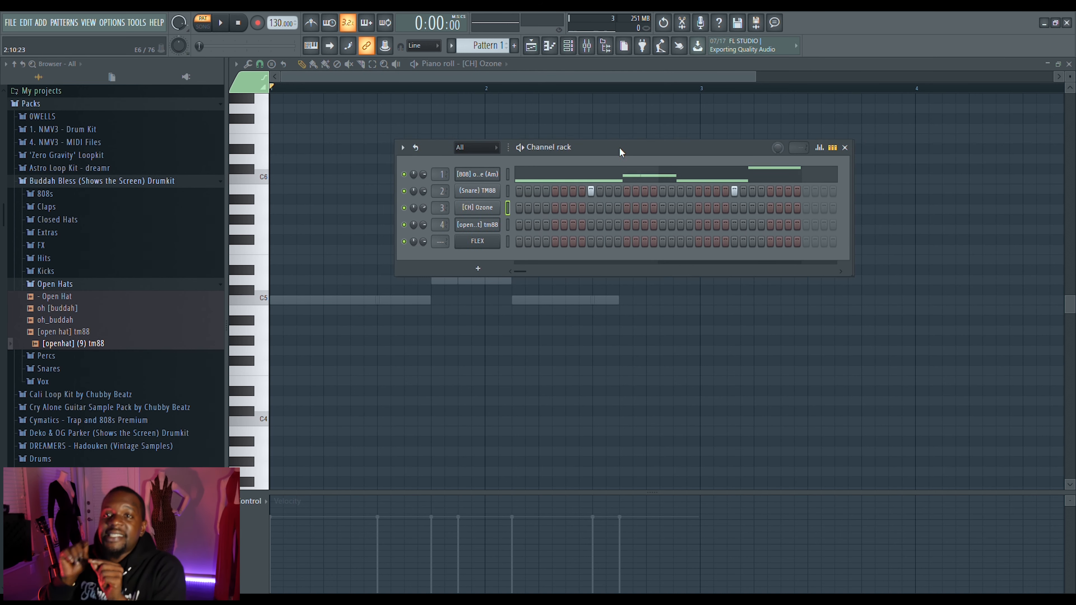
{"action": "left_click_drag", "start_coordinate": [618, 147], "coordinate": [521, 135]}
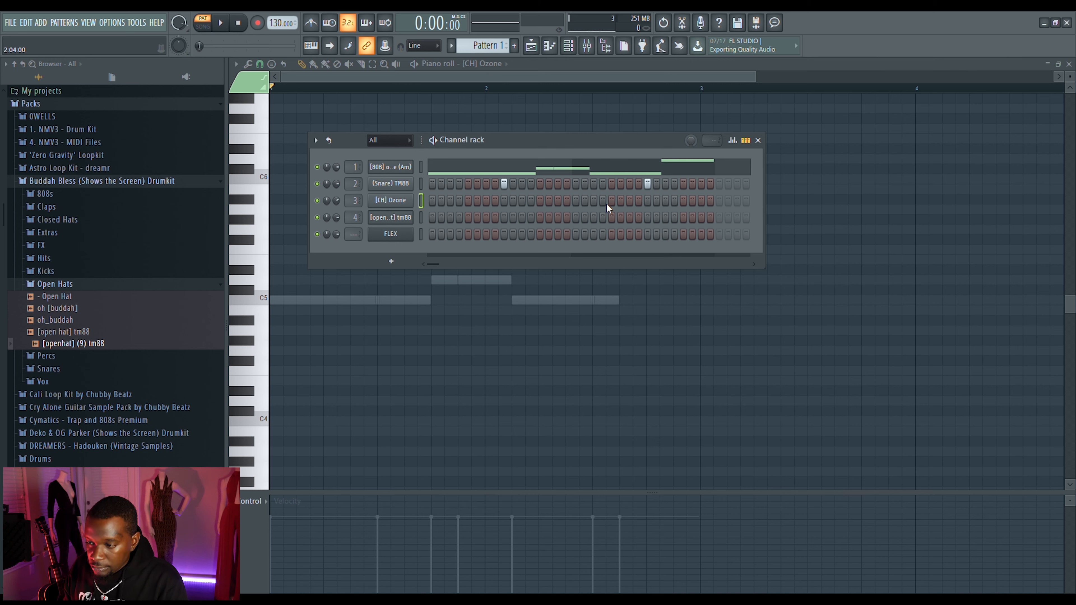
{"action": "key", "text": "space"}
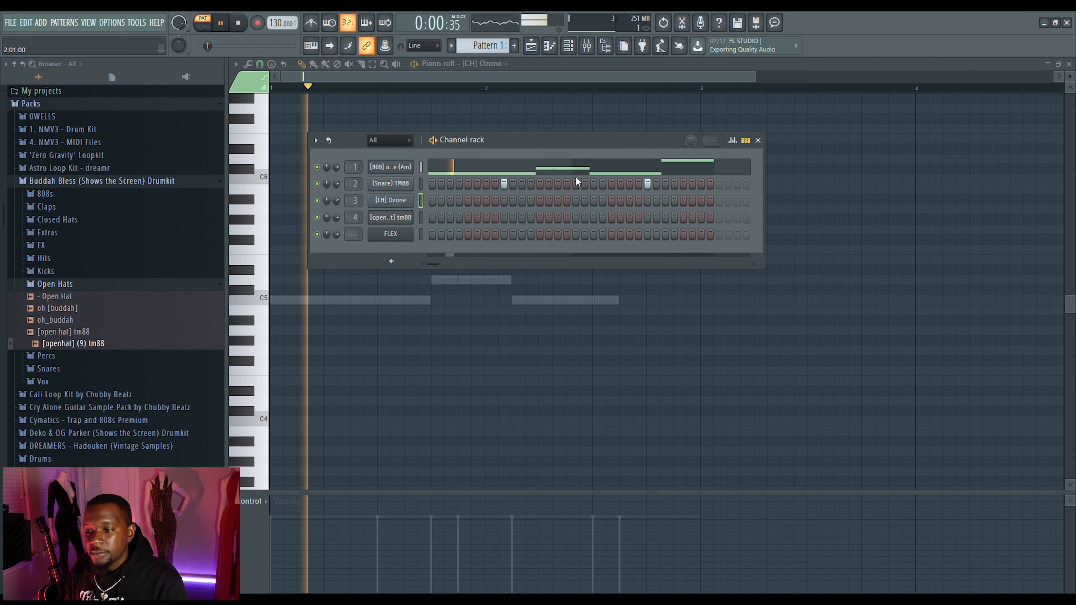
{"action": "left_click", "coordinate": [594, 200]}
{"action": "left_click", "coordinate": [683, 200]}
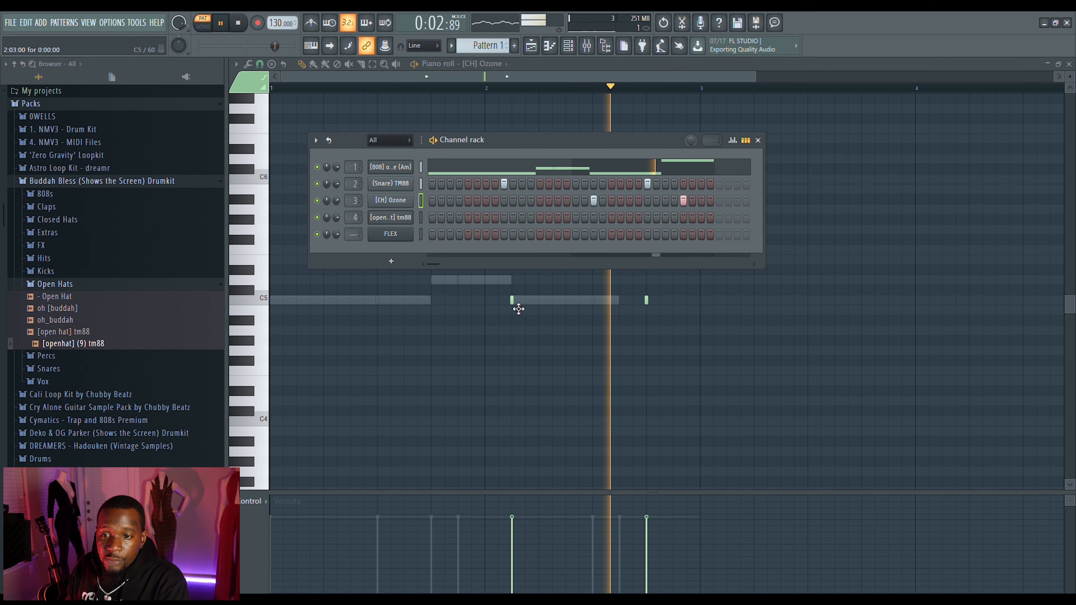
- Build a hi-hat roll of six consecutive C5 notes, each 0:00:08 long, starting at step 3 of bar 2 in the [CH] Ozone piano roll
{"action": "key", "text": "F6"}
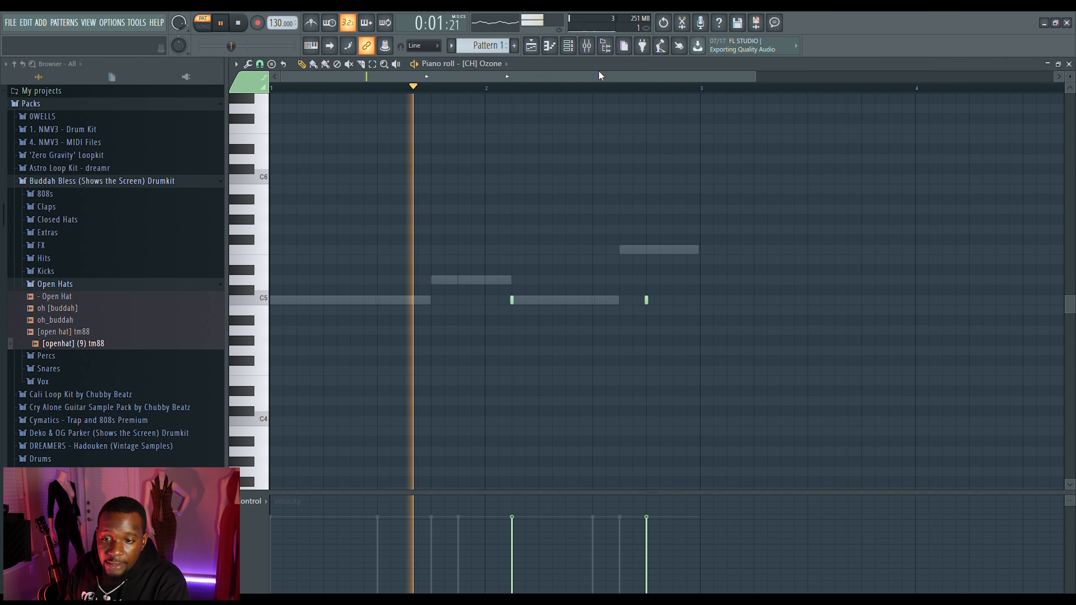
{"action": "left_click", "coordinate": [238, 24]}
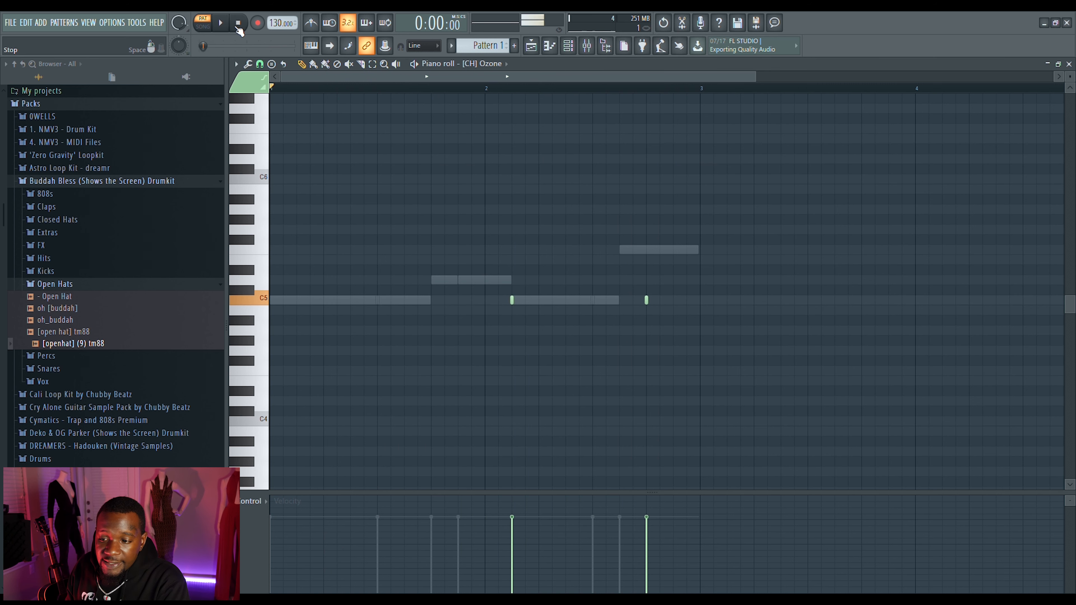
{"action": "left_click", "coordinate": [260, 66]}
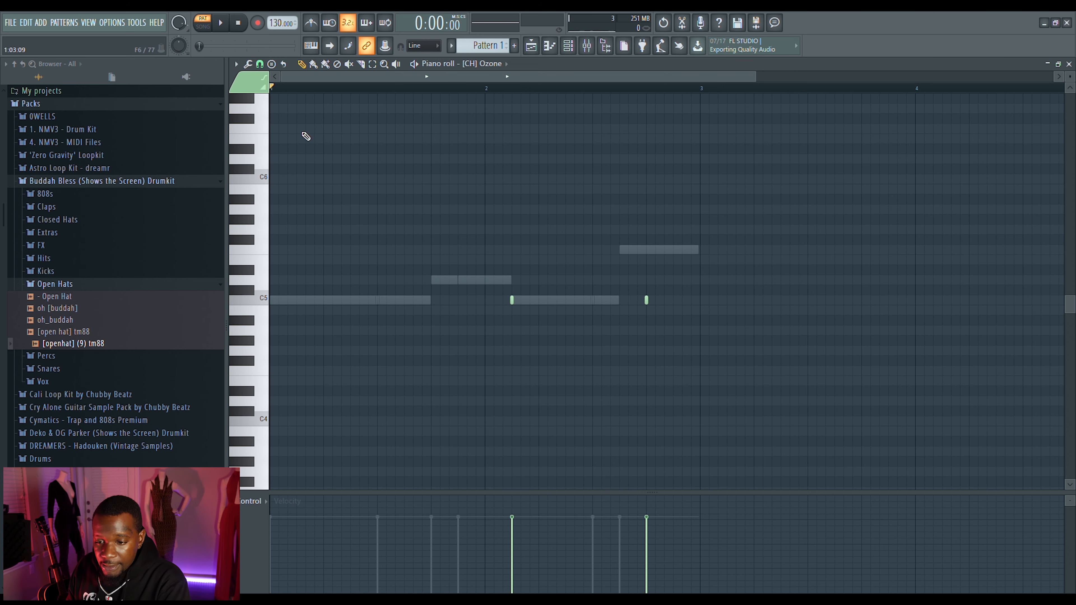
{"action": "left_click_drag", "start_coordinate": [761, 81], "coordinate": [515, 77]}
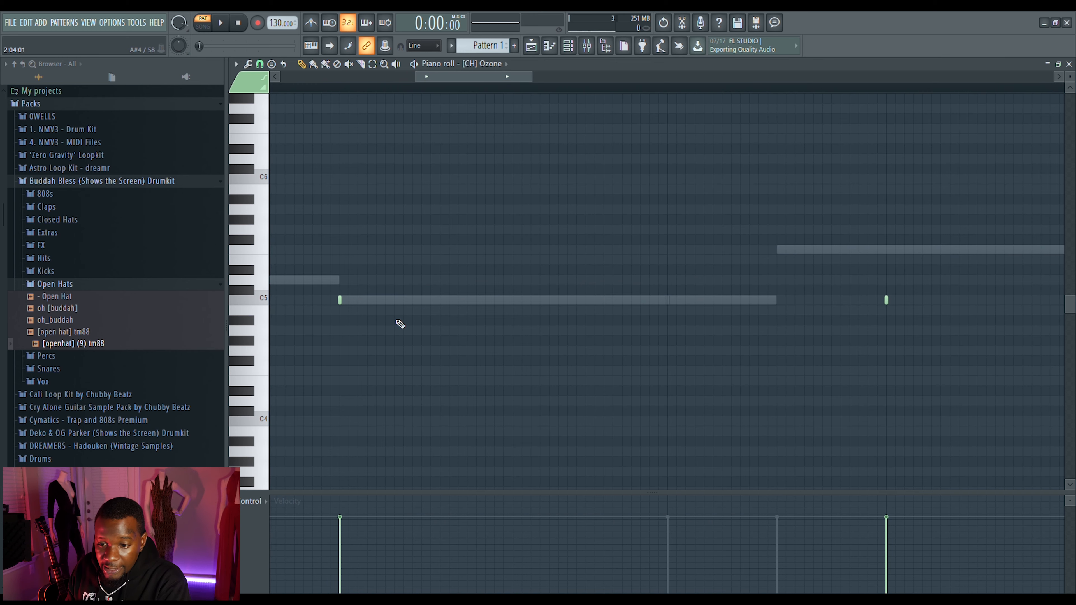
{"action": "mouse_move", "coordinate": [532, 77]}
{"action": "left_mouse_down"}
{"action": "mouse_move", "coordinate": [792, 76]}
{"action": "mouse_move", "coordinate": [498, 73]}
{"action": "mouse_move", "coordinate": [516, 75]}
{"action": "left_mouse_up"}
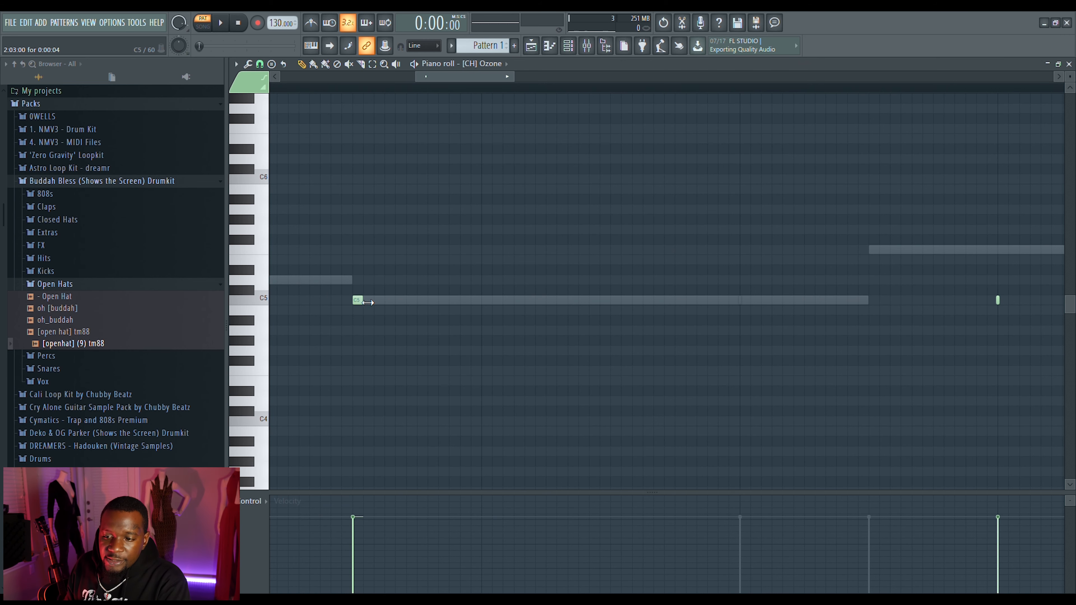
{"action": "left_click", "coordinate": [383, 301]}
{"action": "left_click", "coordinate": [405, 301]}
{"action": "left_click", "coordinate": [426, 302]}
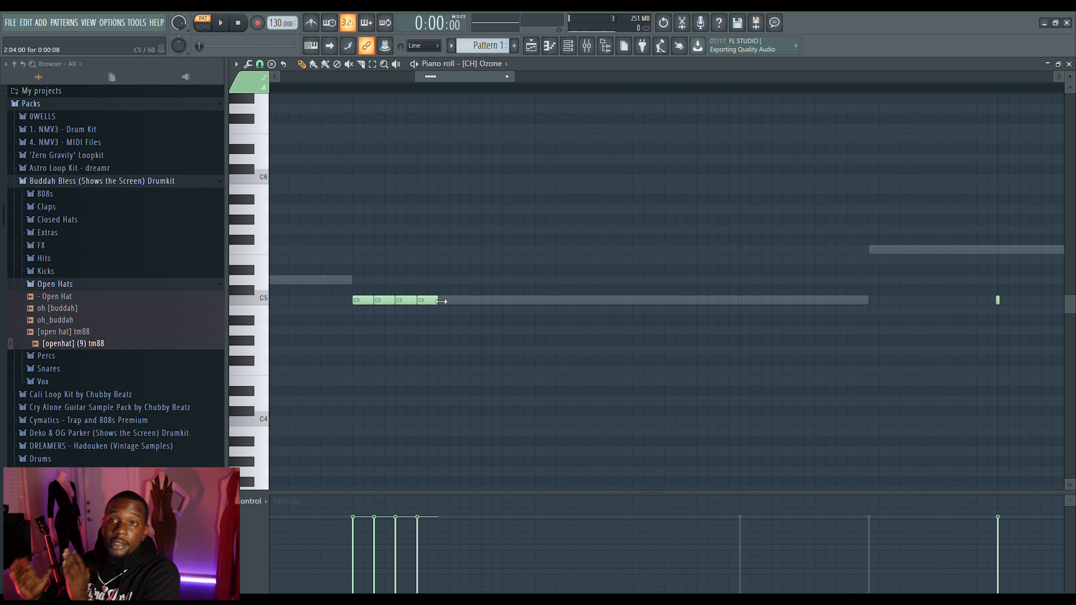
{"action": "left_click", "coordinate": [448, 302]}
{"action": "left_click", "coordinate": [470, 302]}
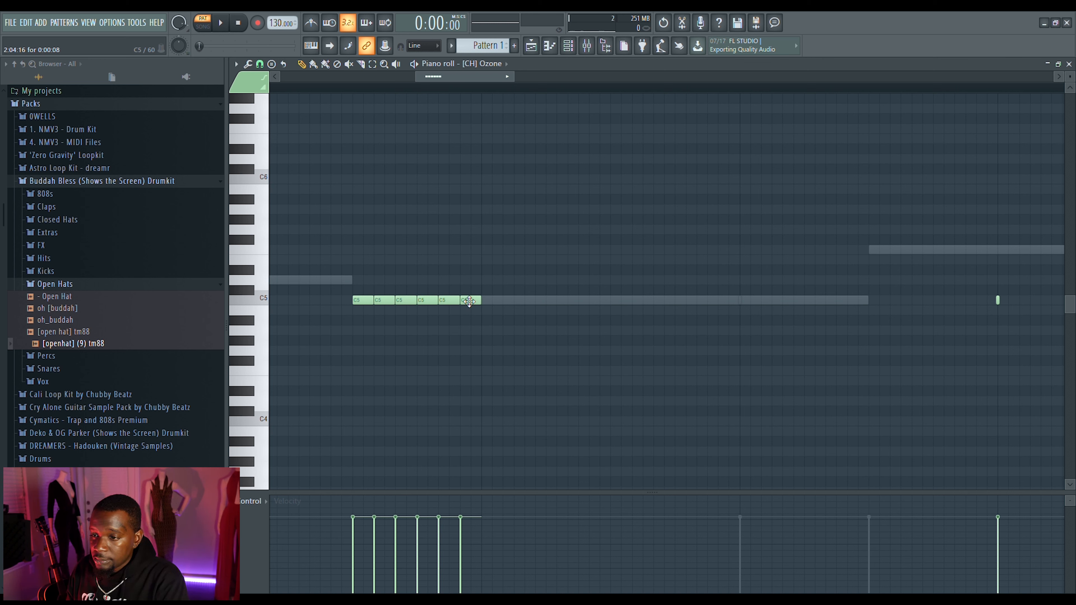
- Play the pattern to check the hi-hat roll, and set the playback position just before the roll
{"action": "key", "text": "space"}
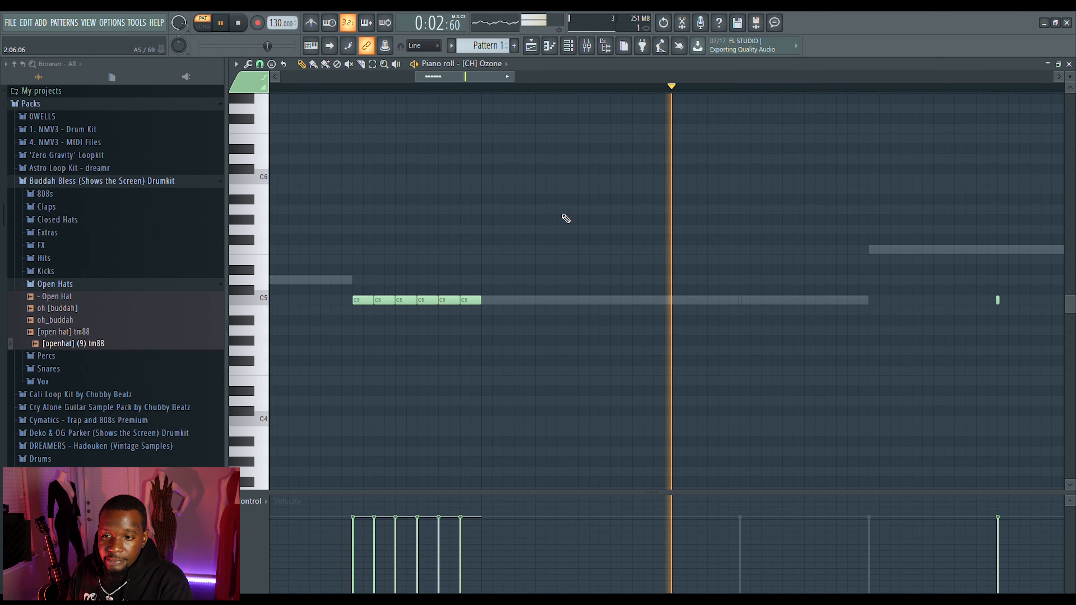
{"action": "key", "text": "space"}
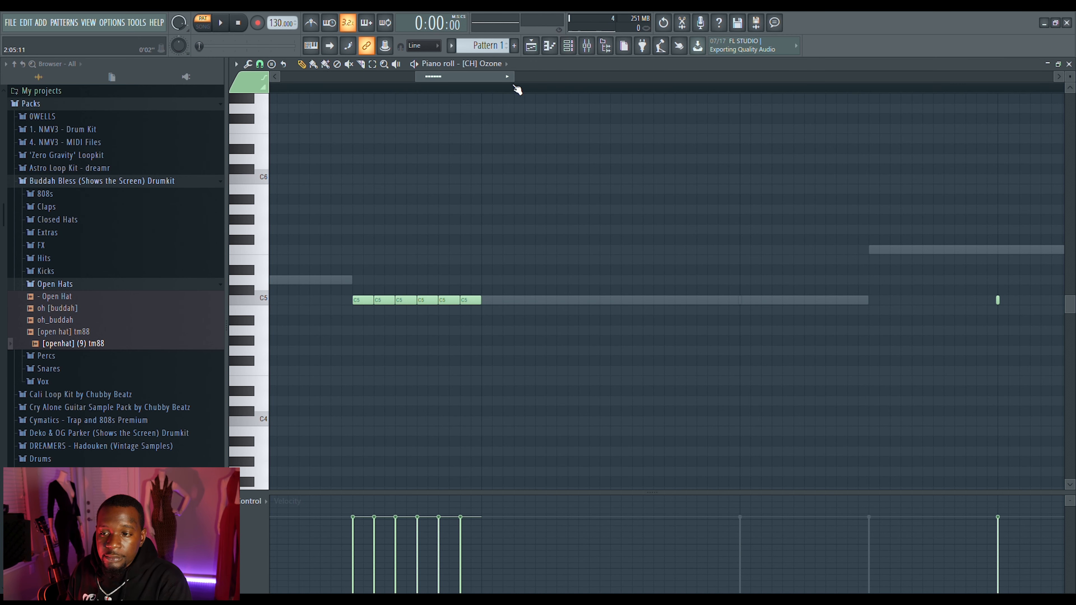
{"action": "left_click_drag", "start_coordinate": [520, 80], "coordinate": [526, 80]}
{"action": "left_click", "coordinate": [330, 90]}
{"action": "key", "text": "space"}
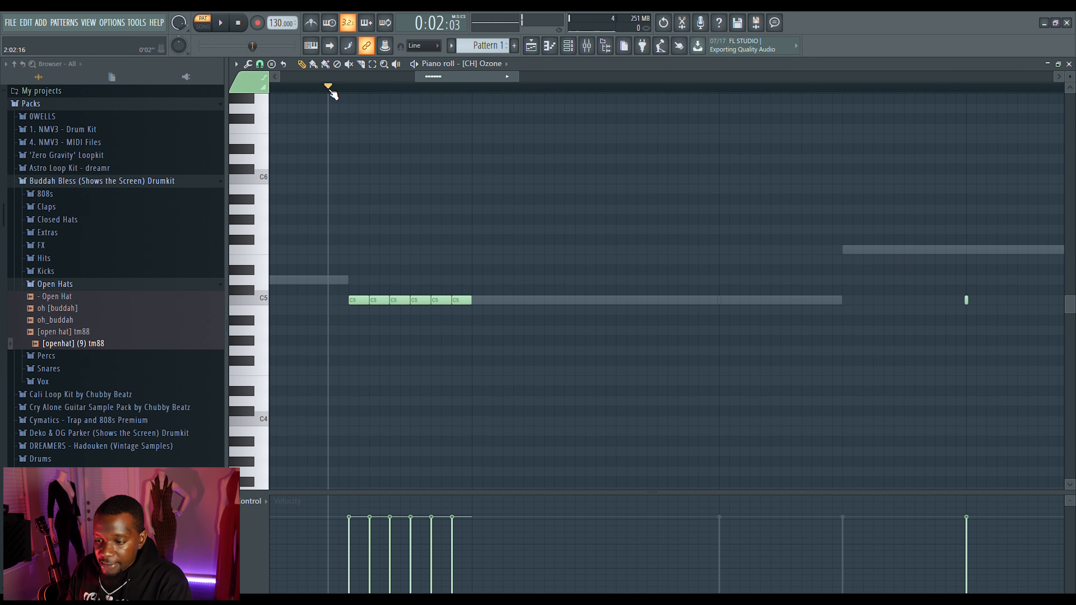
{"action": "key", "text": "space"}
- Build a second hi-hat roll of four consecutive C5 notes, each 0:00:08 long, from step 13 of bar 2, and play the pattern
{"action": "left_click_drag", "start_coordinate": [491, 75], "coordinate": [544, 64]}
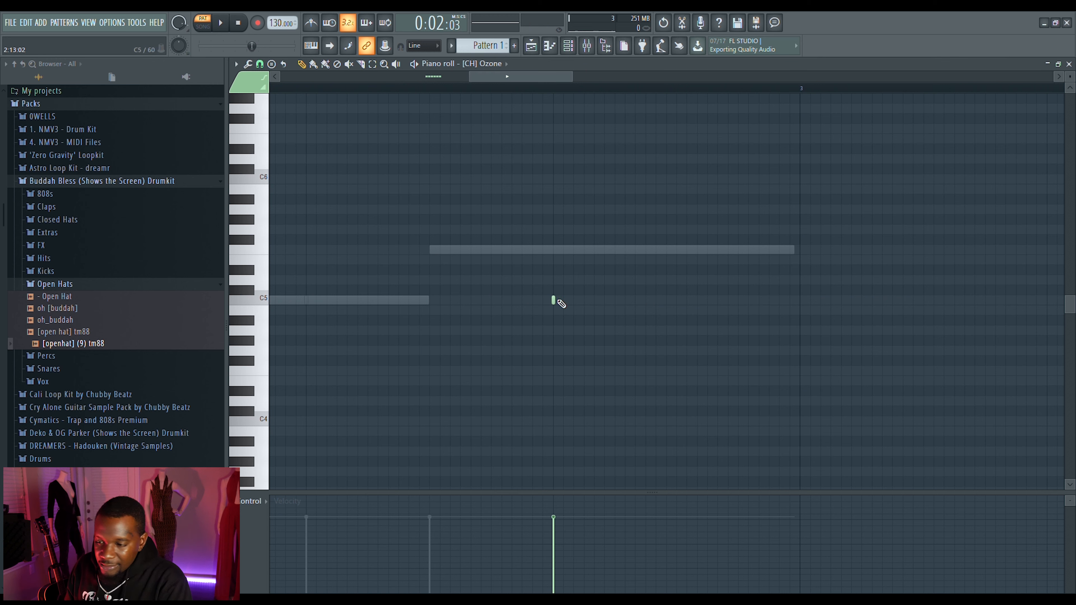
{"action": "left_click_drag", "start_coordinate": [564, 302], "coordinate": [570, 305]}
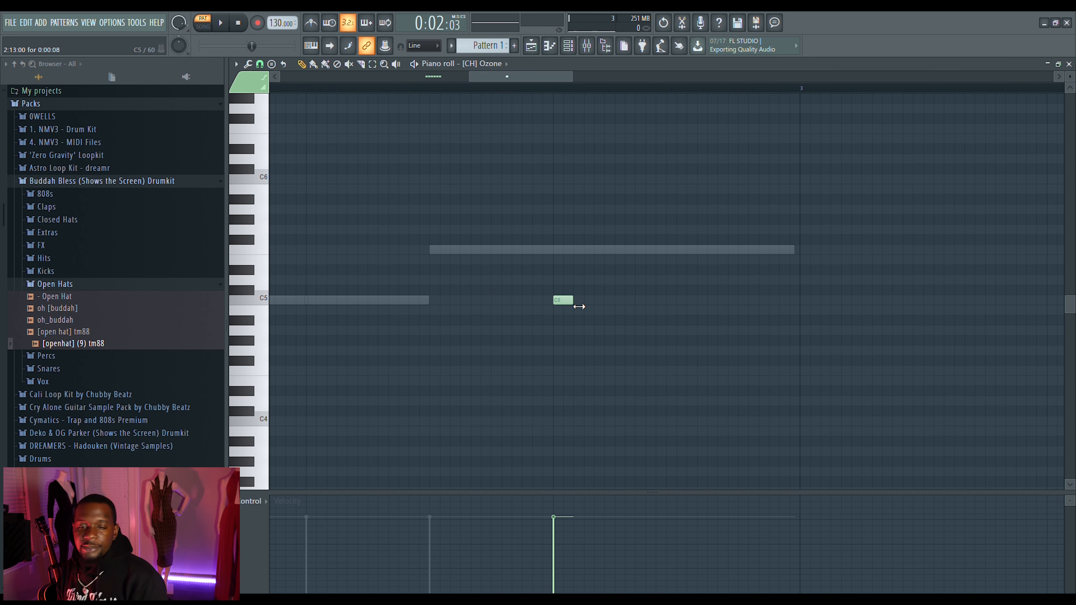
{"action": "left_click", "coordinate": [580, 301]}
{"action": "left_click", "coordinate": [602, 300]}
{"action": "left_click", "coordinate": [622, 301]}
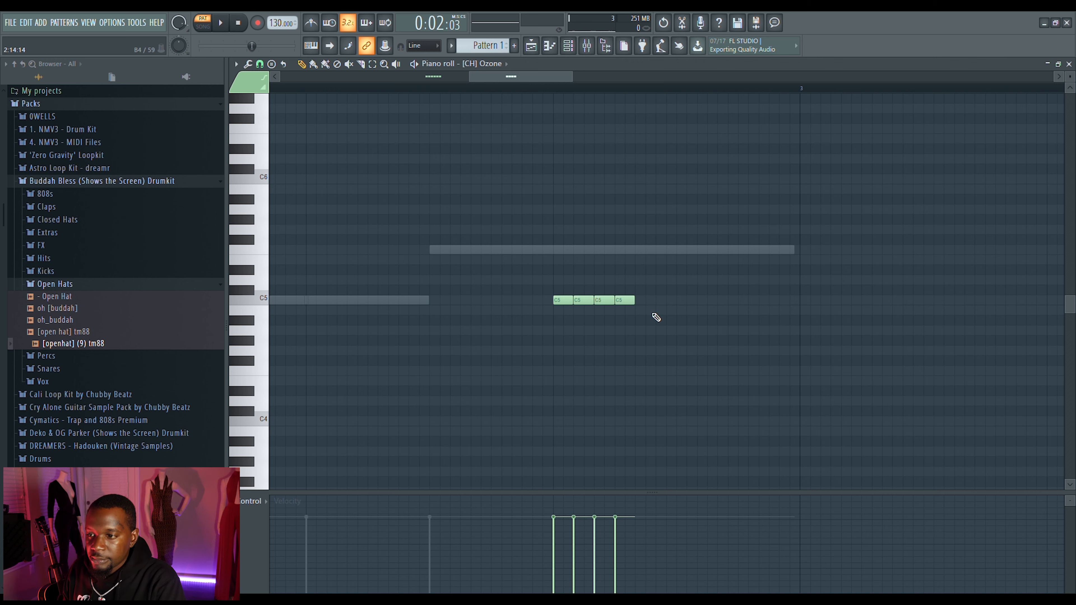
{"action": "key", "text": "space"}
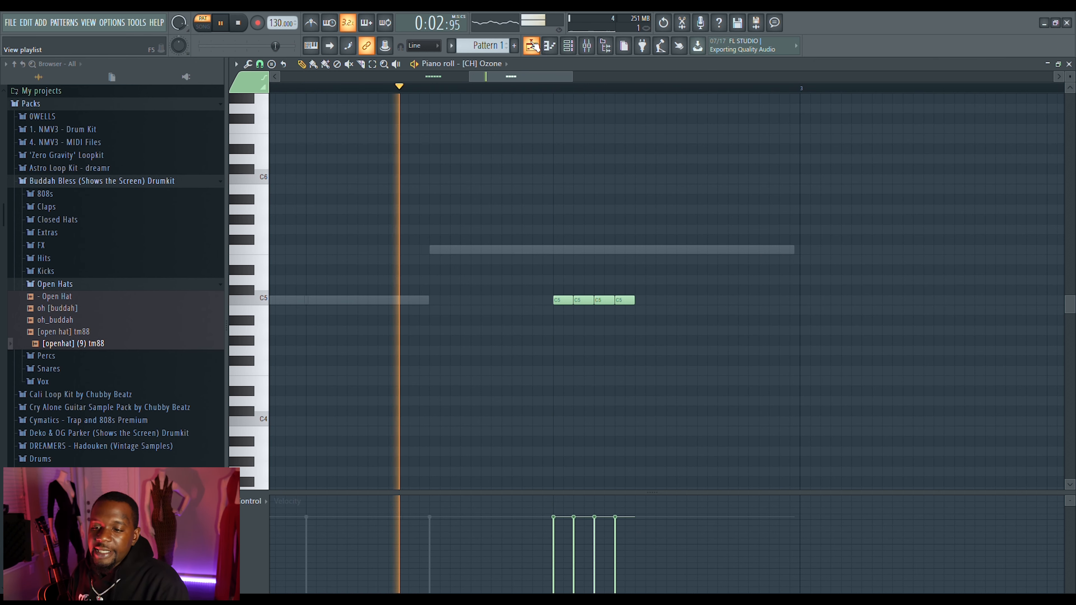
- Clone the [CH] Ozone channel in the channel rack and fill the copy with a hit on every second step
{"action": "left_click", "coordinate": [569, 48]}
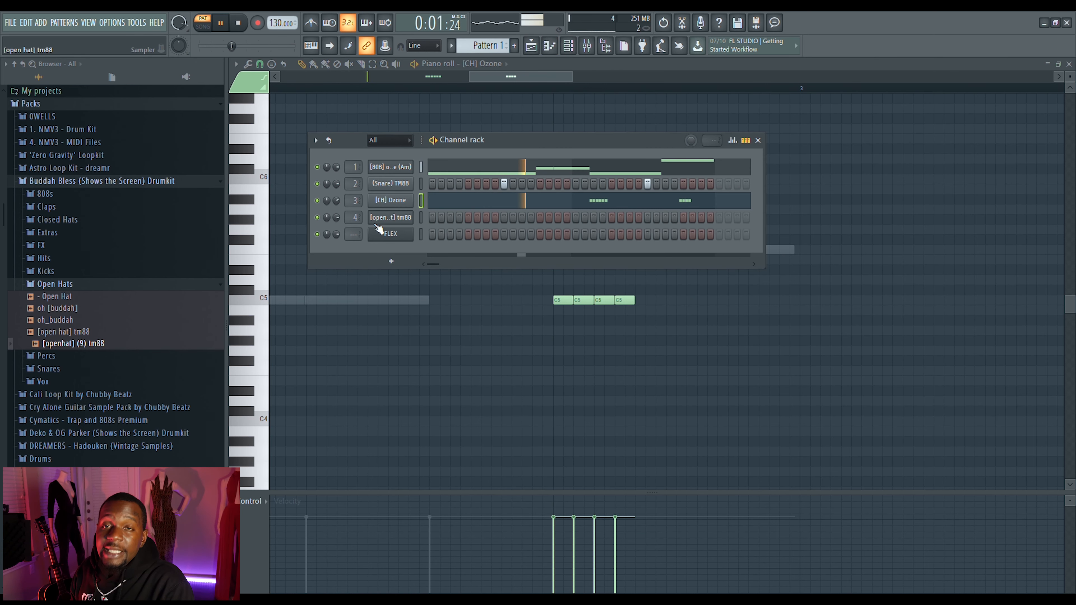
{"action": "key", "text": "space"}
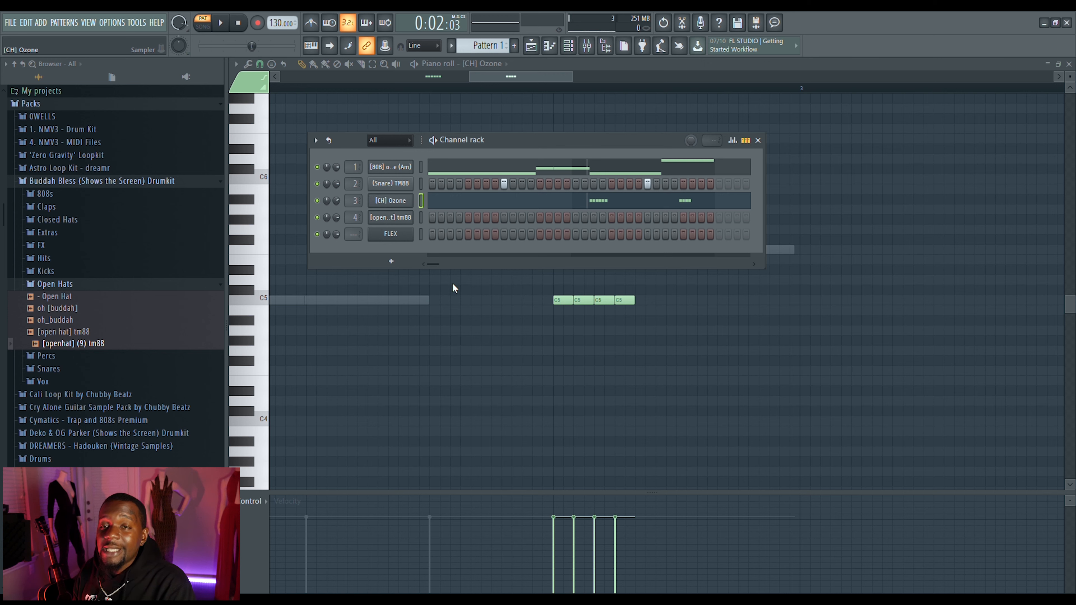
{"action": "key", "text": "alt+c"}
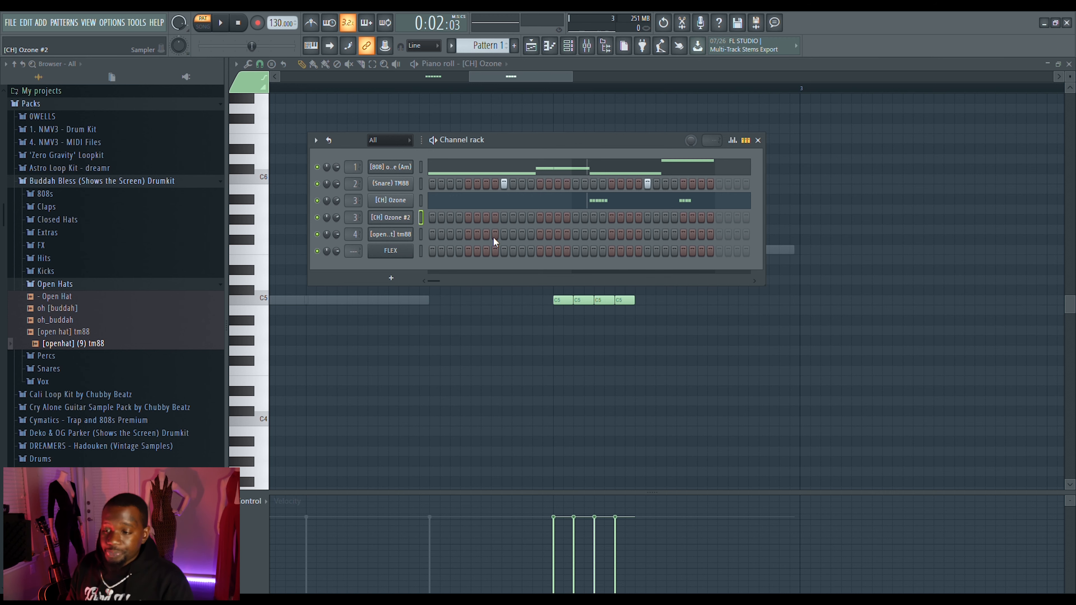
{"action": "left_click", "coordinate": [543, 251]}
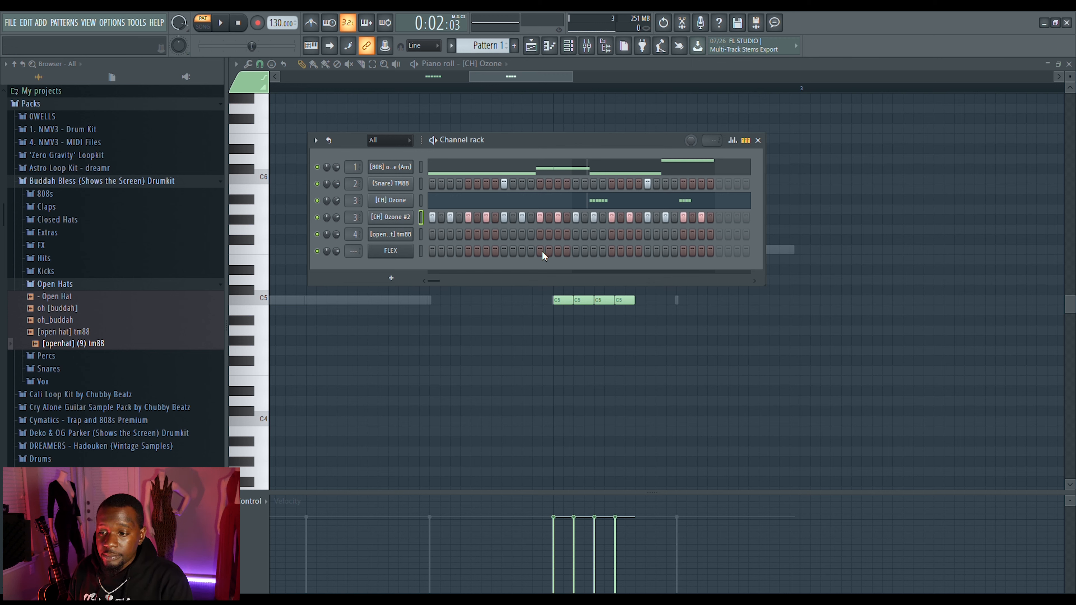
- Add extra closed hat hits on steps 2, 6 and 16 of the [CH] Ozone #2 channel and play the pattern to check them
{"action": "key", "text": "space"}
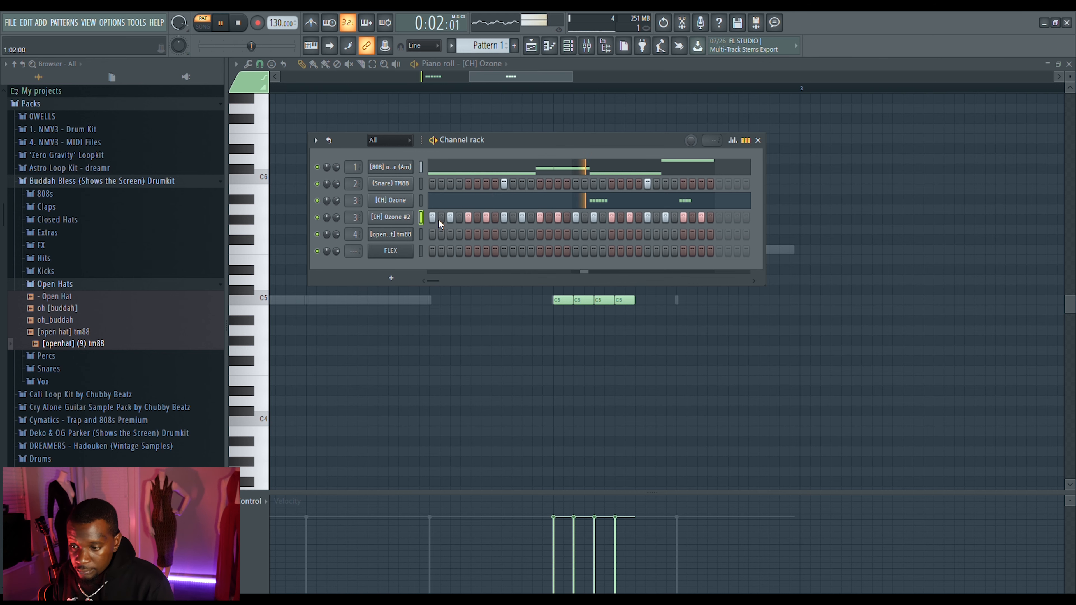
{"action": "key", "text": "space"}
{"action": "key", "text": "space"}
{"action": "left_click", "coordinate": [477, 218]}
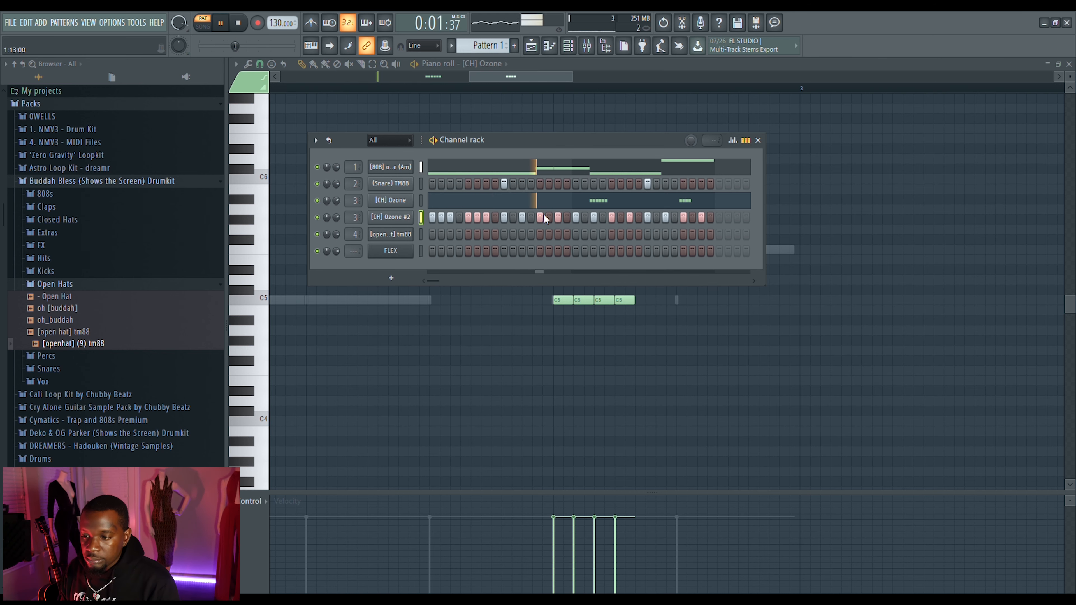
{"action": "left_click", "coordinate": [567, 218]}
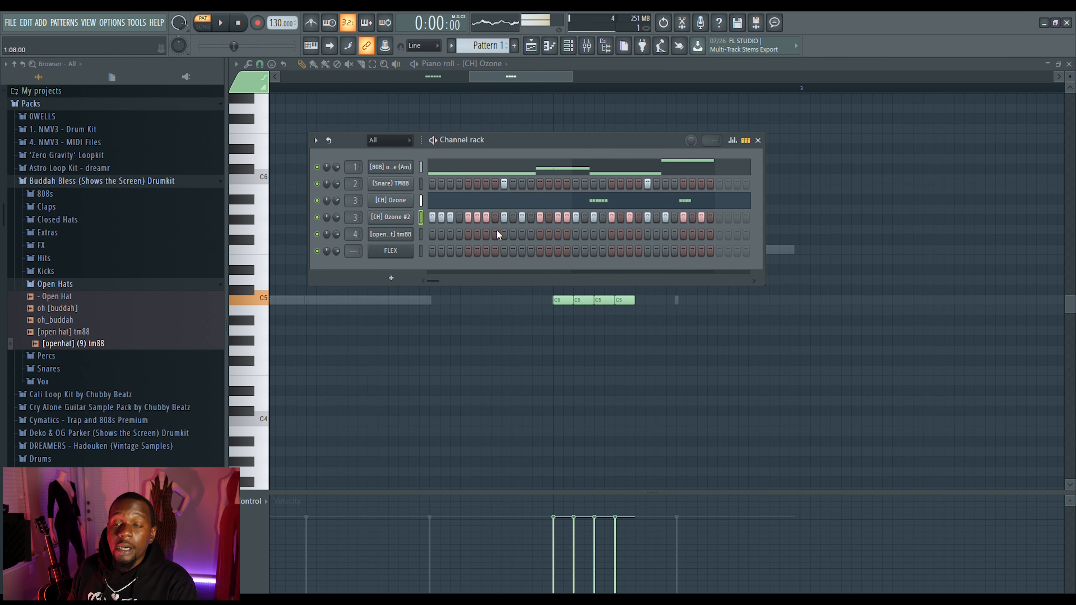
{"action": "key", "text": "space"}
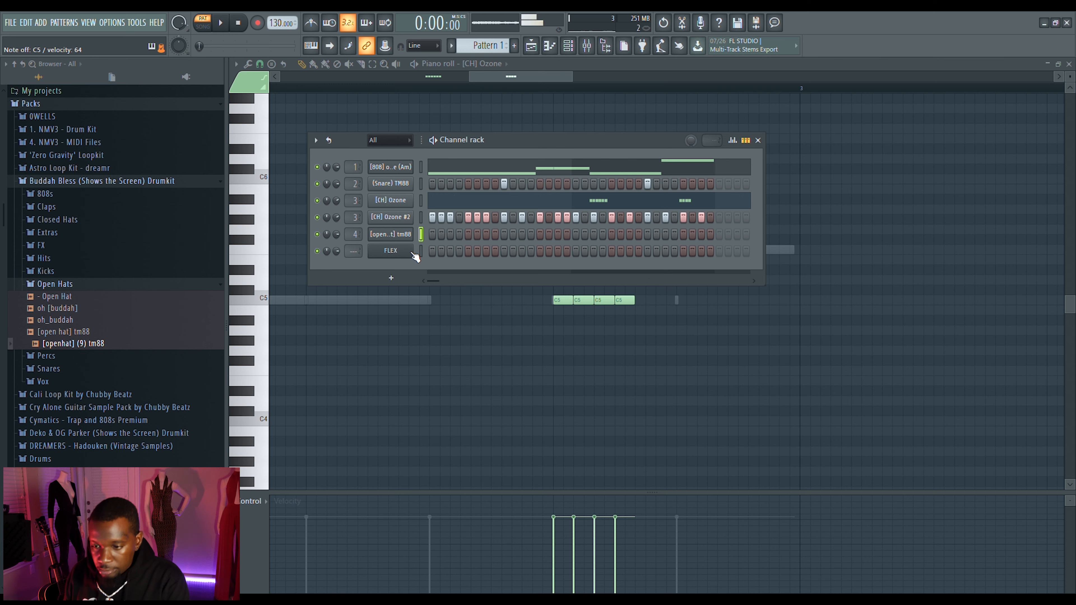
{"action": "key", "text": "space"}
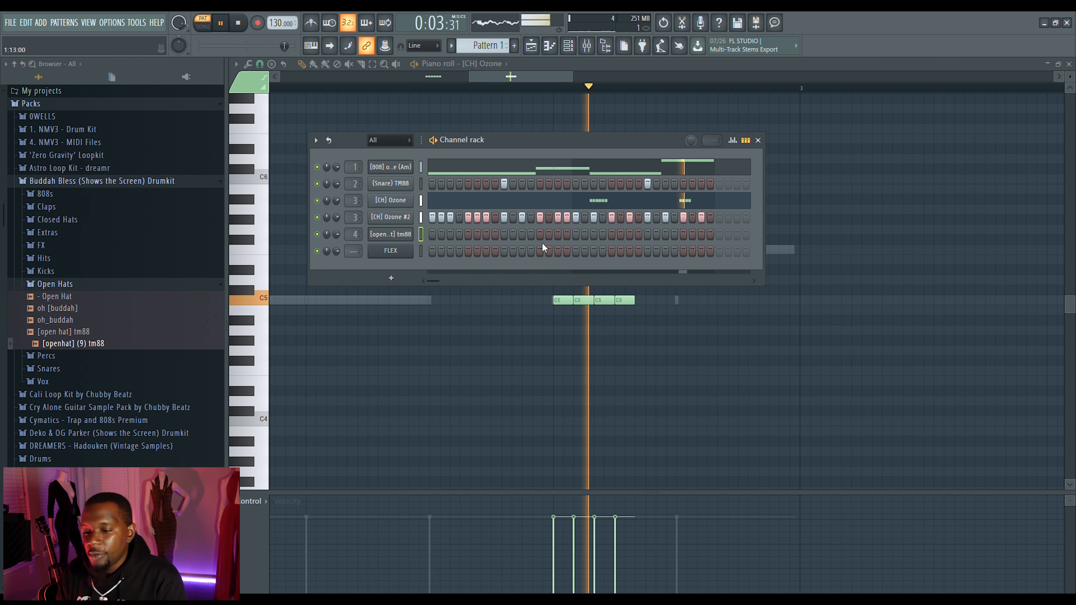
{"action": "left_click", "coordinate": [468, 234]}
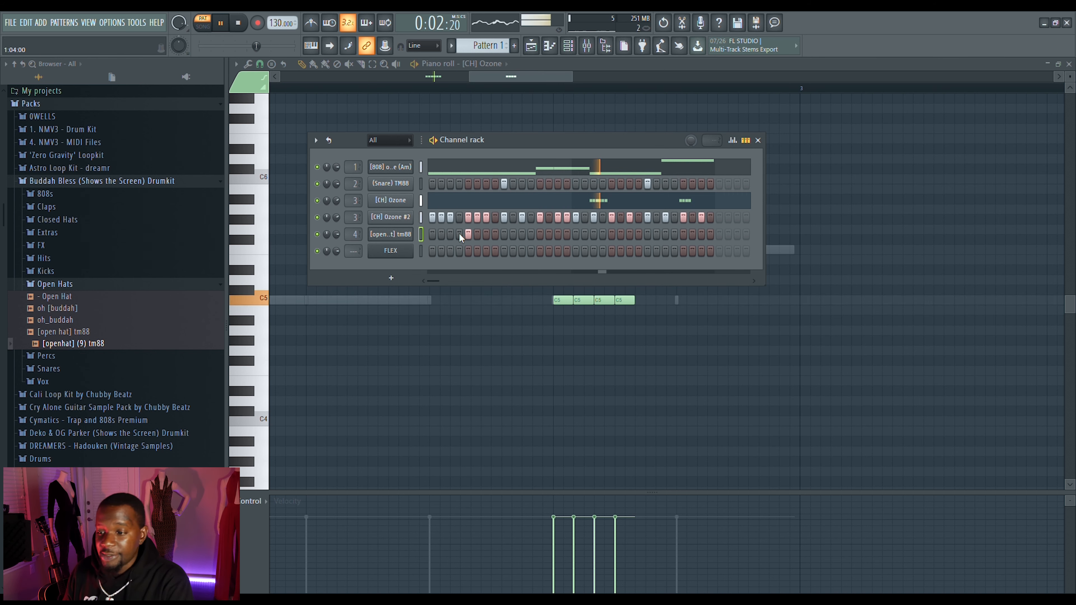
{"action": "key", "text": "ctrl+z"}
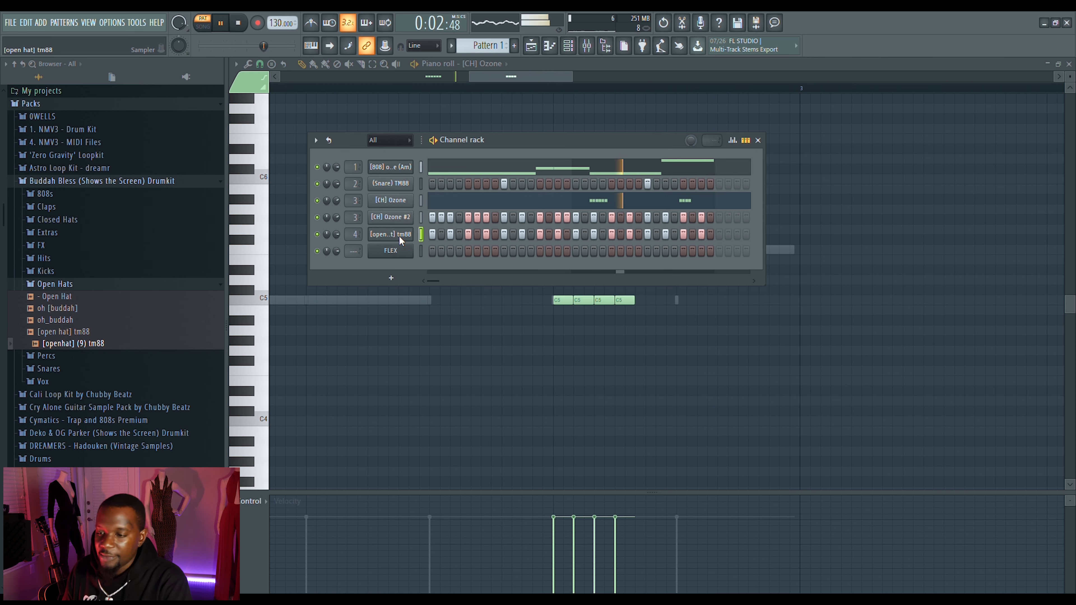
{"action": "key", "text": "ctrl+x"}
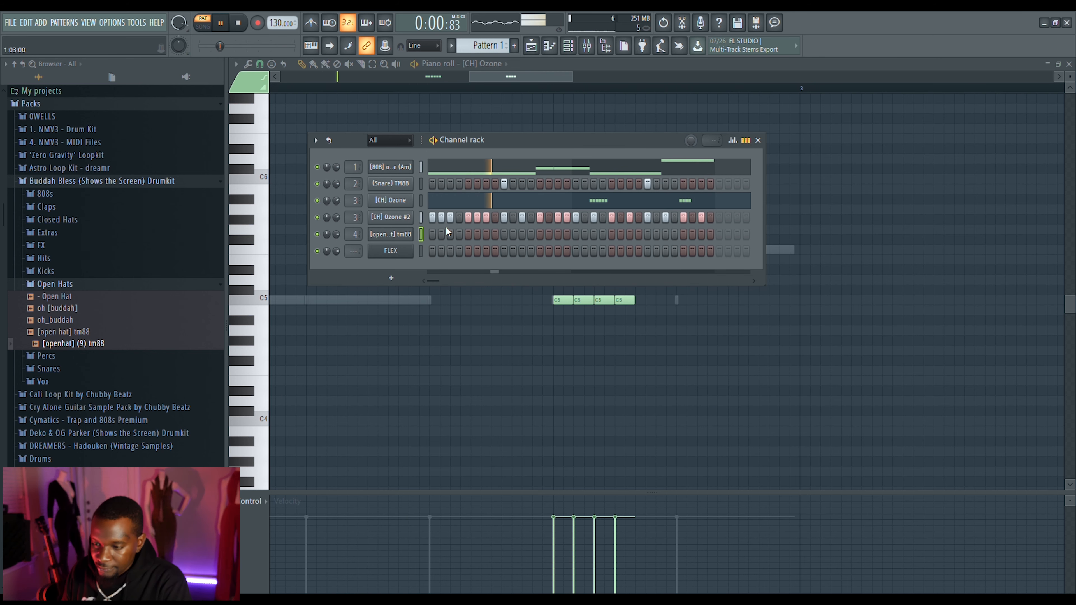
- Place open hat hits on steps 5 and 17 of the [open hat] tm88 channel, trying steps 19 and 21 as alternatives
{"action": "left_click", "coordinate": [468, 234]}
{"action": "left_click", "coordinate": [576, 234]}
{"action": "right_click", "coordinate": [576, 233]}
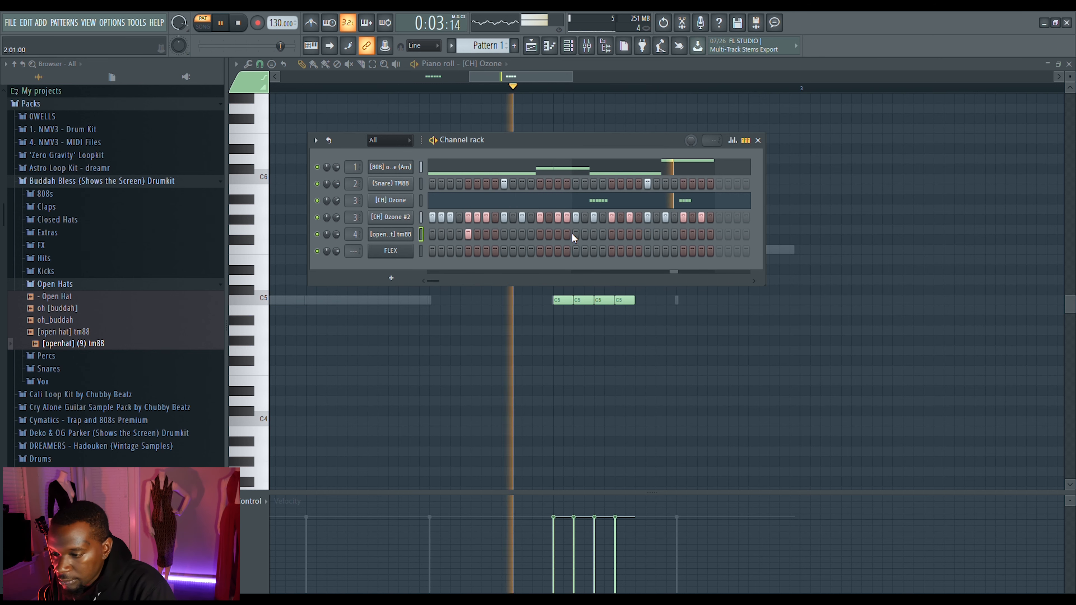
{"action": "left_click", "coordinate": [594, 234]}
{"action": "right_click", "coordinate": [595, 234]}
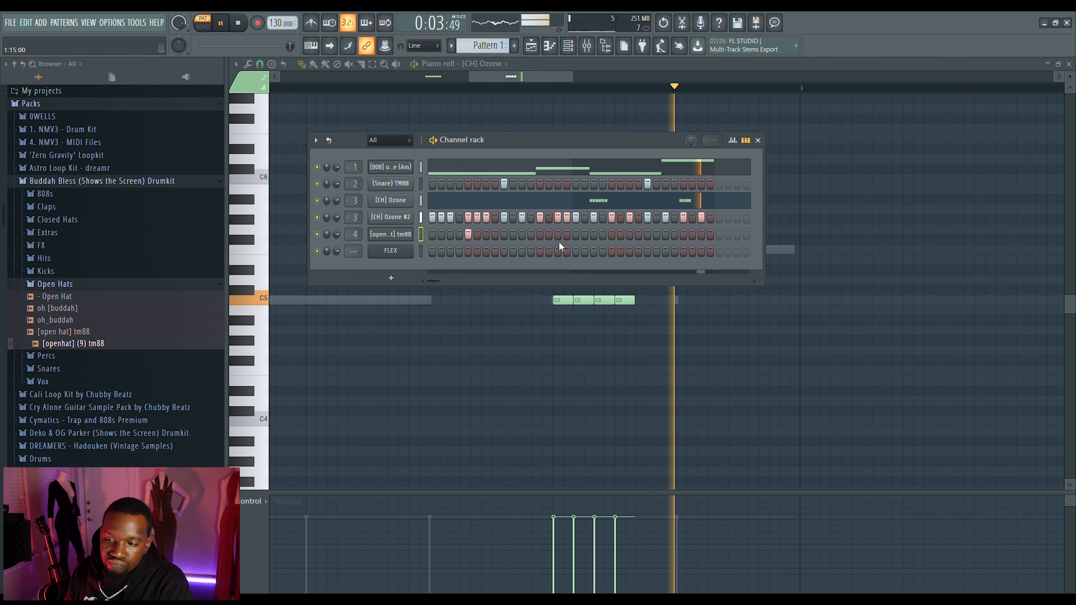
{"action": "left_click", "coordinate": [613, 234]}
{"action": "right_click", "coordinate": [612, 234]}
{"action": "left_click", "coordinate": [576, 234]}
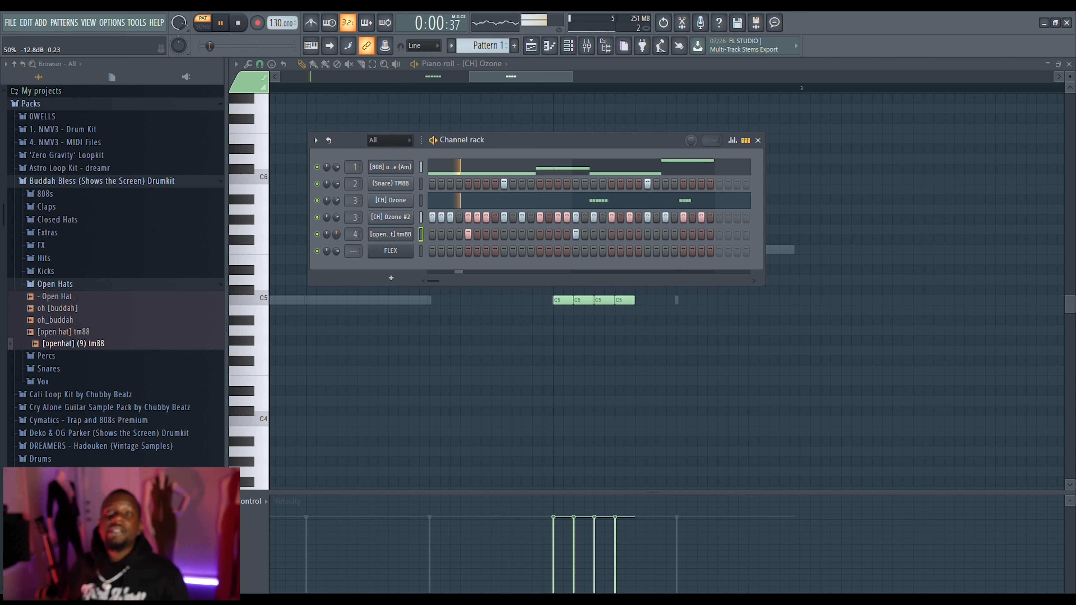
- Lower the [open hat] tm88 channel's volume to about 50%, stop playback and save the project
{"action": "left_click_drag", "start_coordinate": [336, 234], "coordinate": [336, 231]}
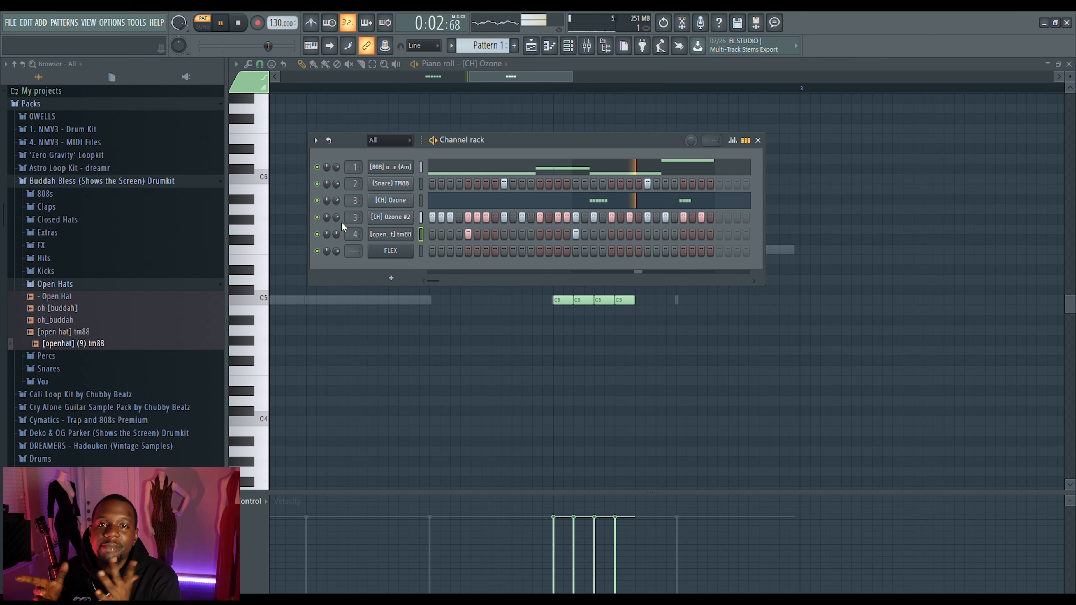
{"action": "key", "text": "space"}
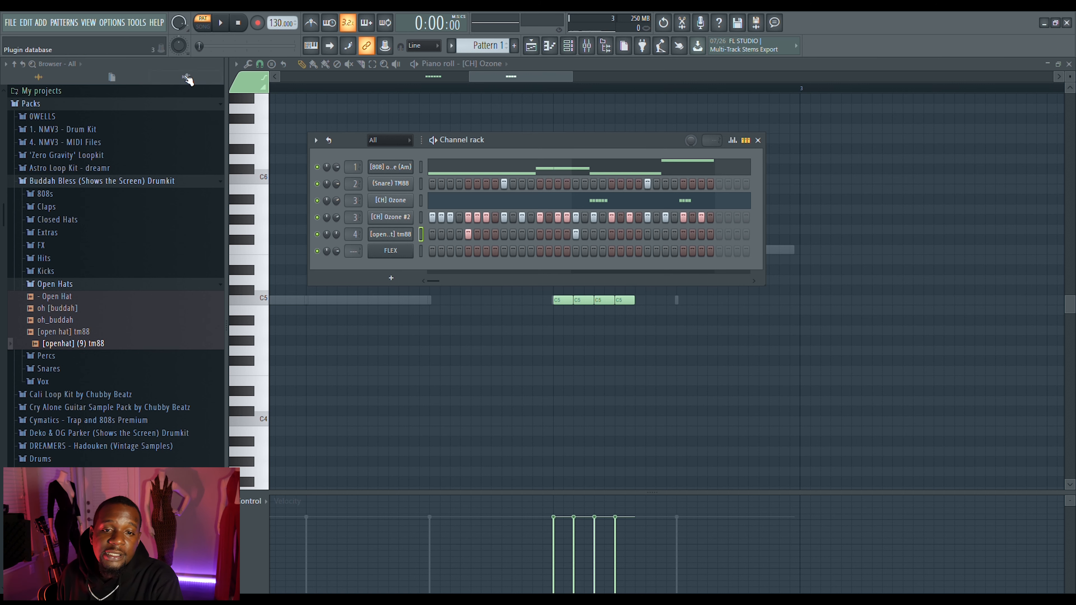
{"action": "key", "text": "ctrl+s"}
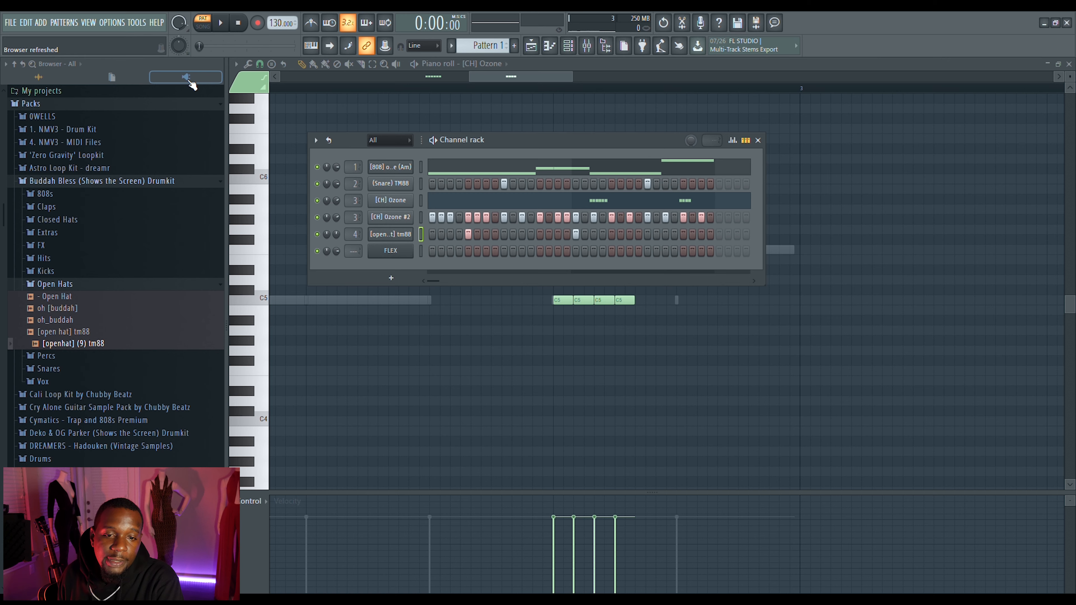
- Load FLEX from the plugin database's Synth classic generators onto the FLEX channel and reposition its window
{"action": "left_click", "coordinate": [189, 81]}
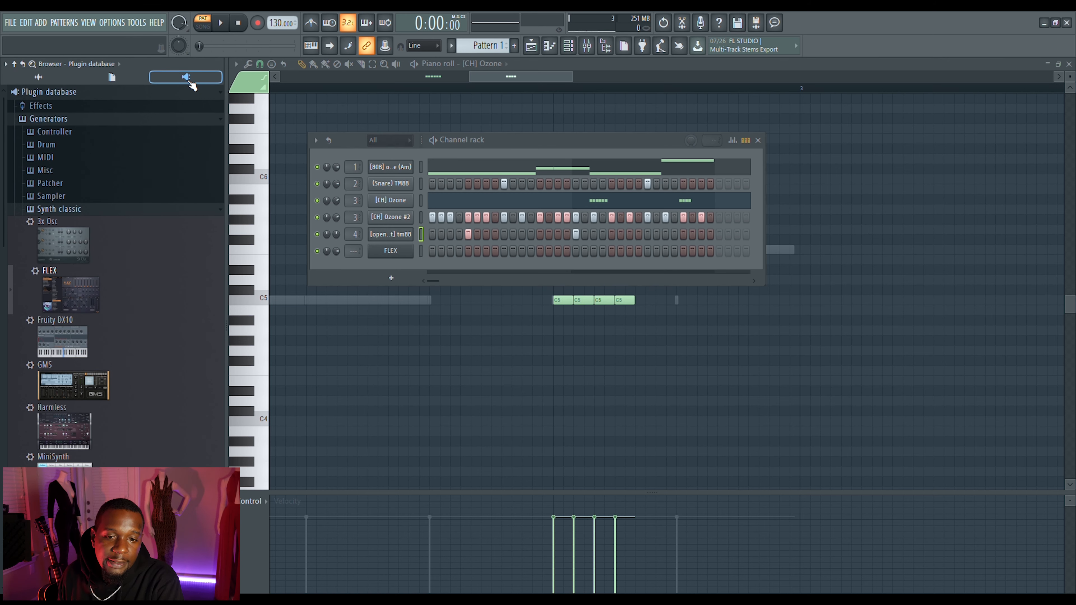
{"action": "left_click", "coordinate": [18, 94]}
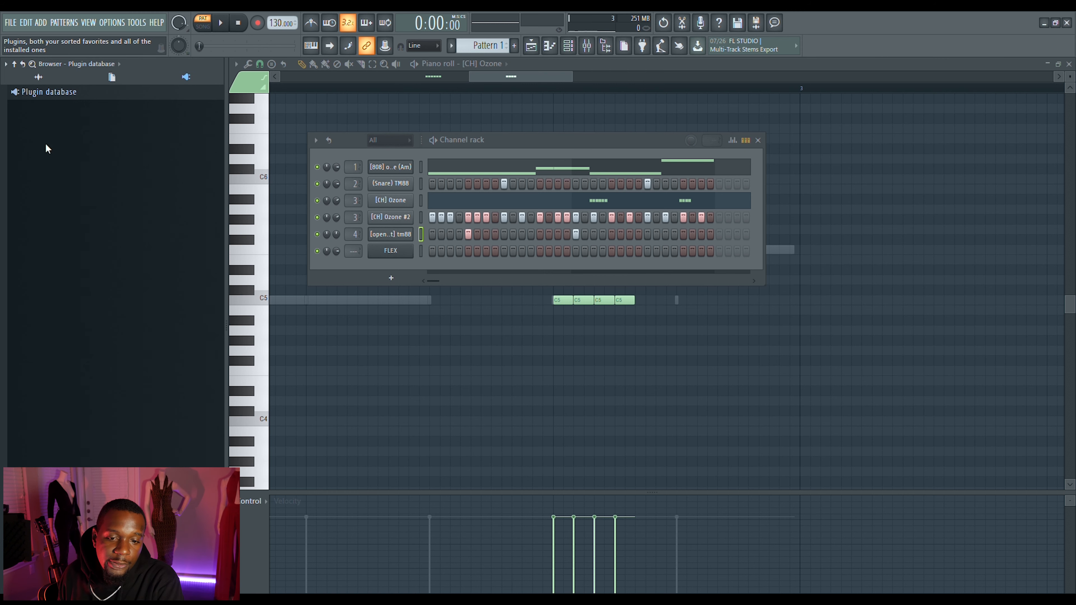
{"action": "left_click", "coordinate": [62, 94]}
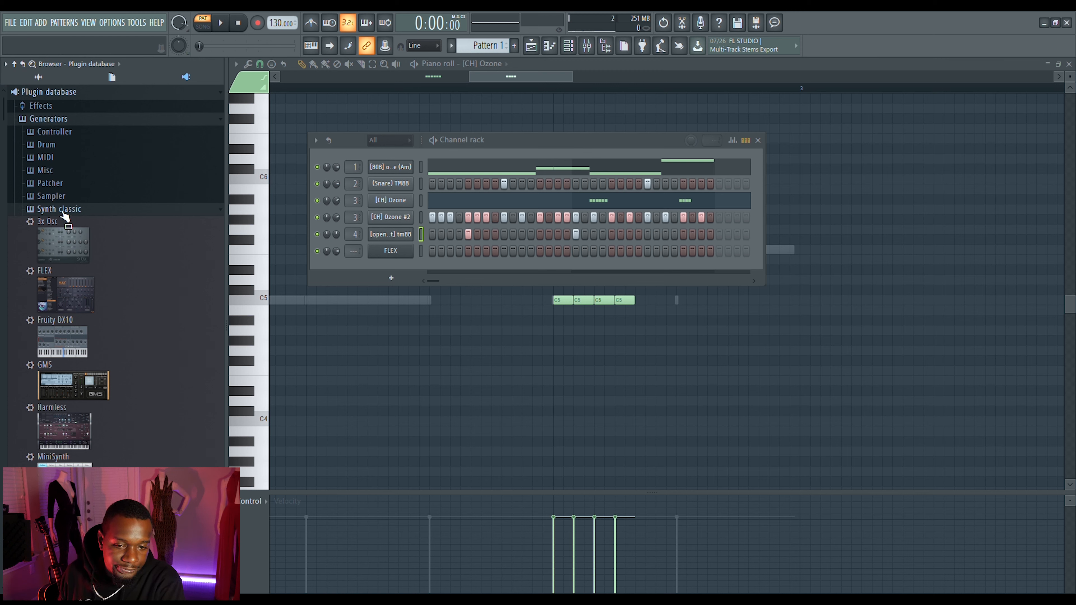
{"action": "left_click", "coordinate": [65, 119]}
{"action": "left_click", "coordinate": [61, 120]}
{"action": "left_click", "coordinate": [66, 210]}
{"action": "left_click", "coordinate": [65, 210]}
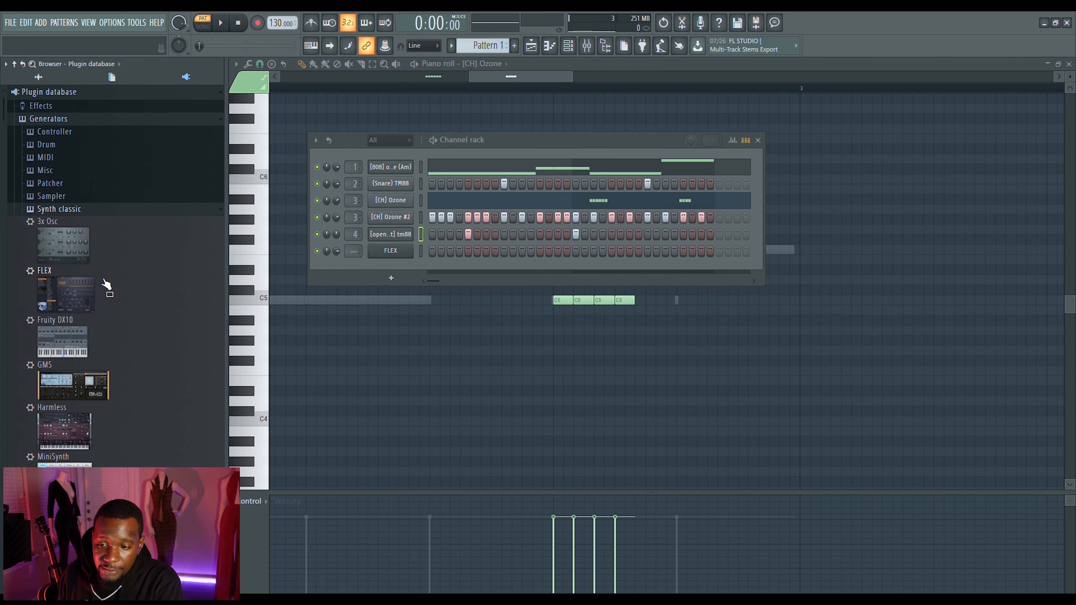
{"action": "scroll", "coordinate": [106, 284], "scroll_direction": "down", "scroll_amount": 4}
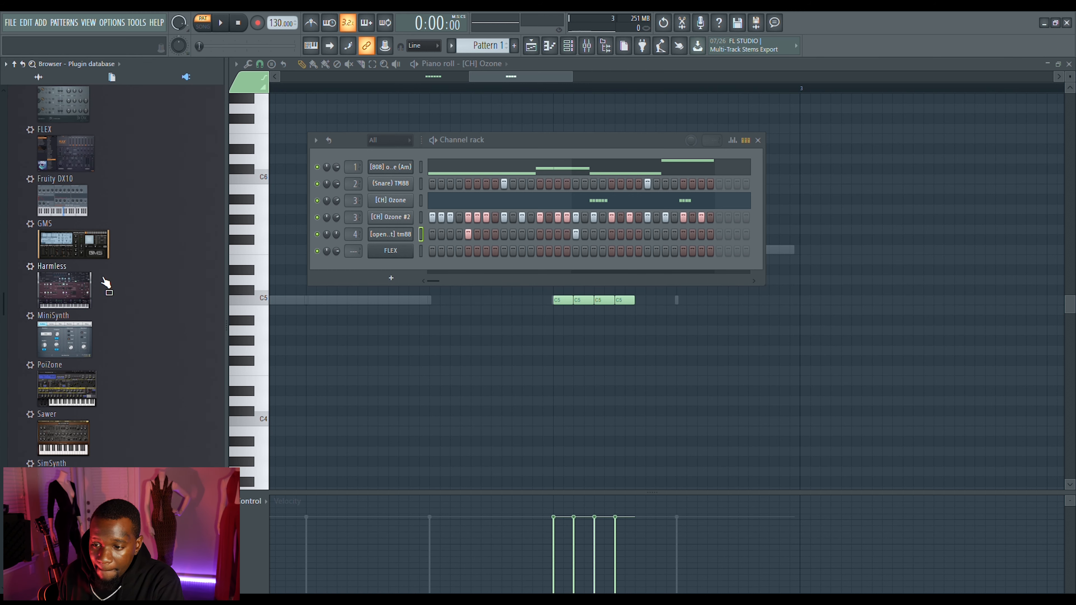
{"action": "scroll", "coordinate": [106, 284], "scroll_direction": "up", "scroll_amount": 4}
{"action": "left_click_drag", "start_coordinate": [79, 293], "coordinate": [375, 249]}
{"action": "left_click_drag", "start_coordinate": [486, 209], "coordinate": [504, 133]}
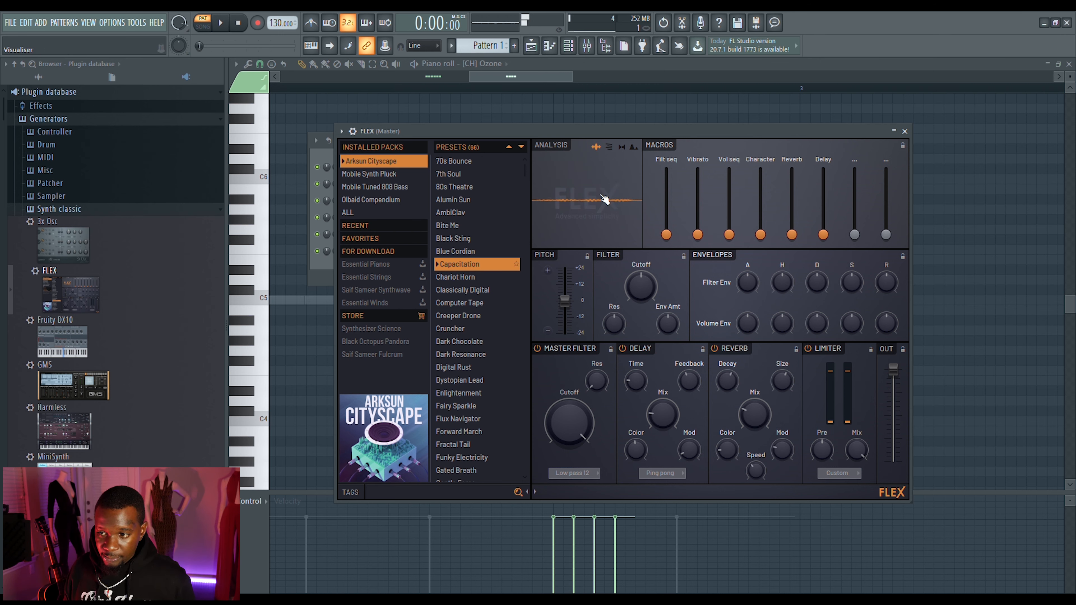
- Rename Pattern 1 as DRUM PATTERN1 and place it at bar 1 on Track 1 of the playlist
{"action": "left_click", "coordinate": [554, 49]}
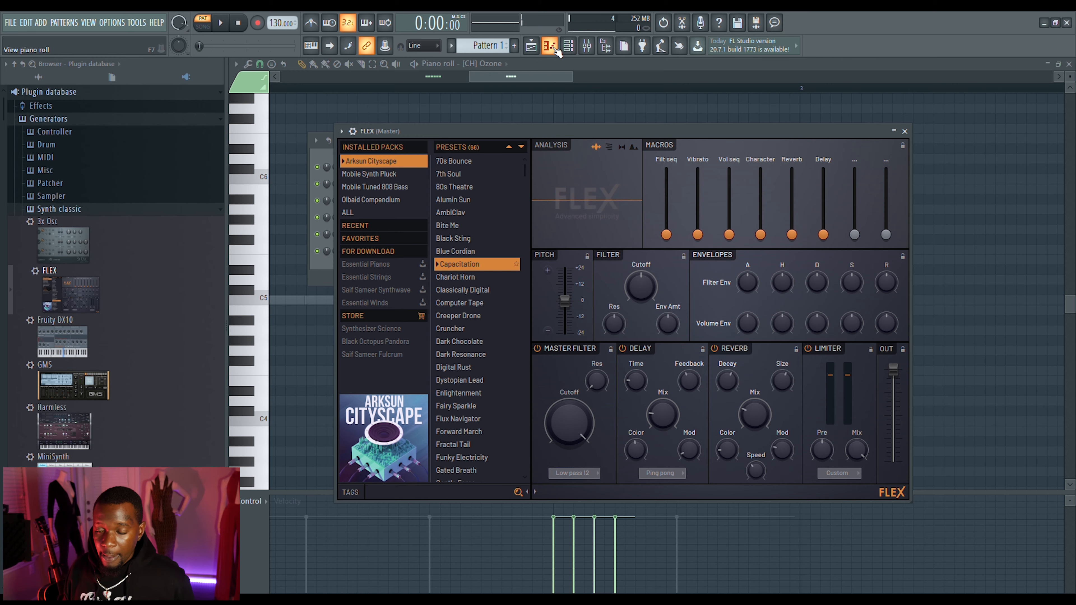
{"action": "left_click", "coordinate": [542, 55]}
{"action": "left_click", "coordinate": [532, 46]}
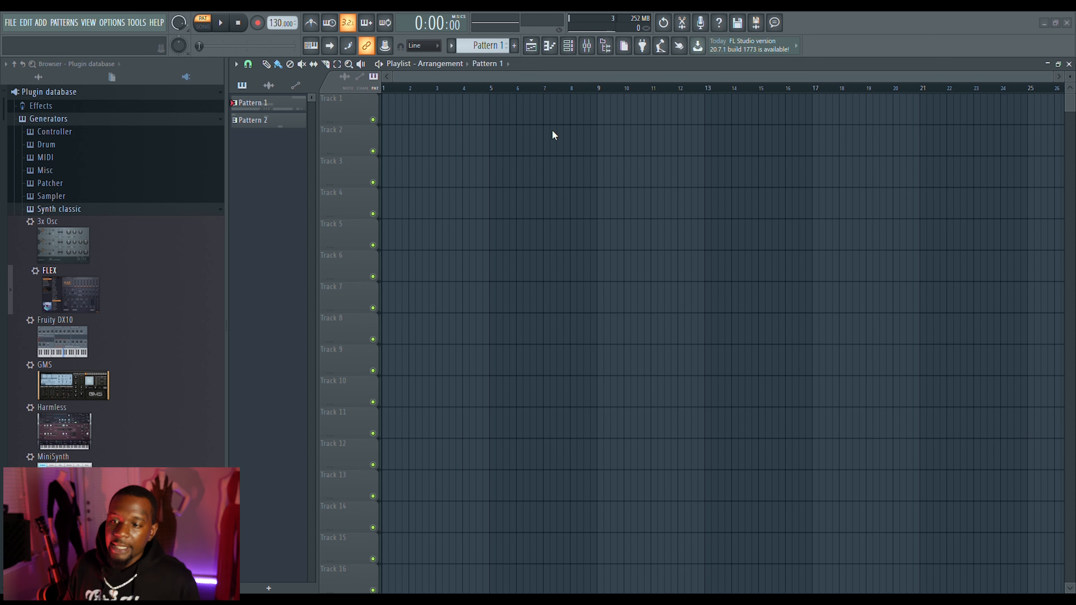
{"action": "key", "text": "Return"}
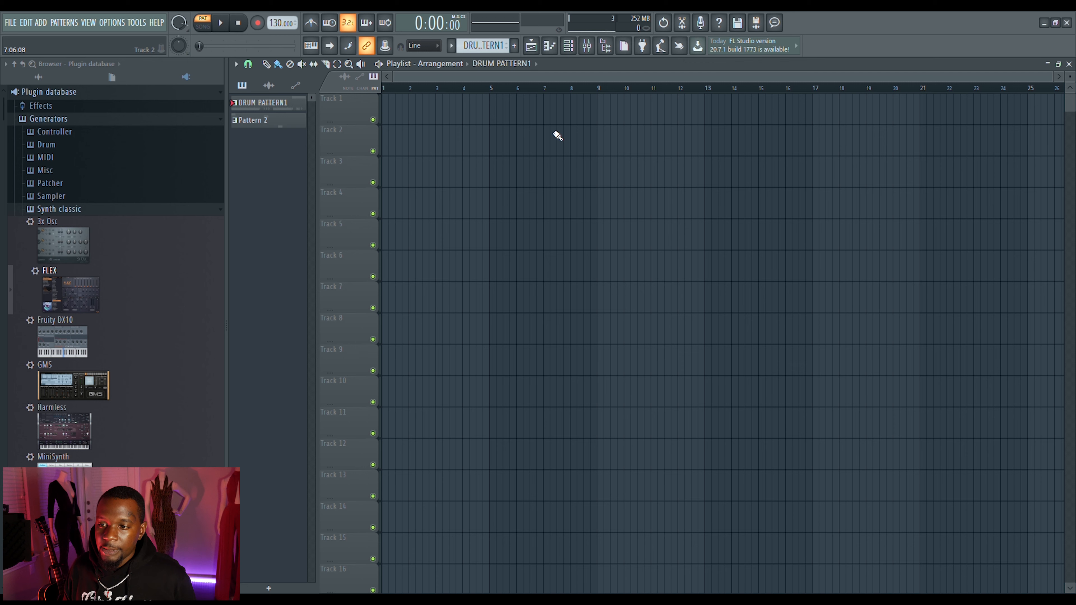
{"action": "left_click", "coordinate": [390, 110]}
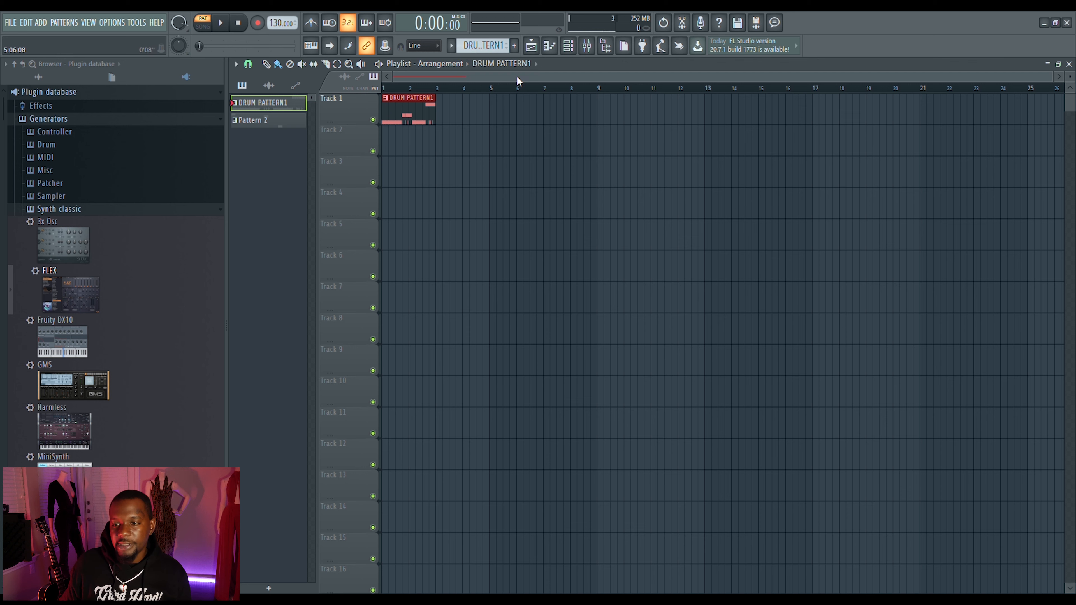
- Play DRUM PATTERN1 in pattern mode, switch to song mode to play the playlist arrangement, and stop playback
{"action": "left_click", "coordinate": [220, 23]}
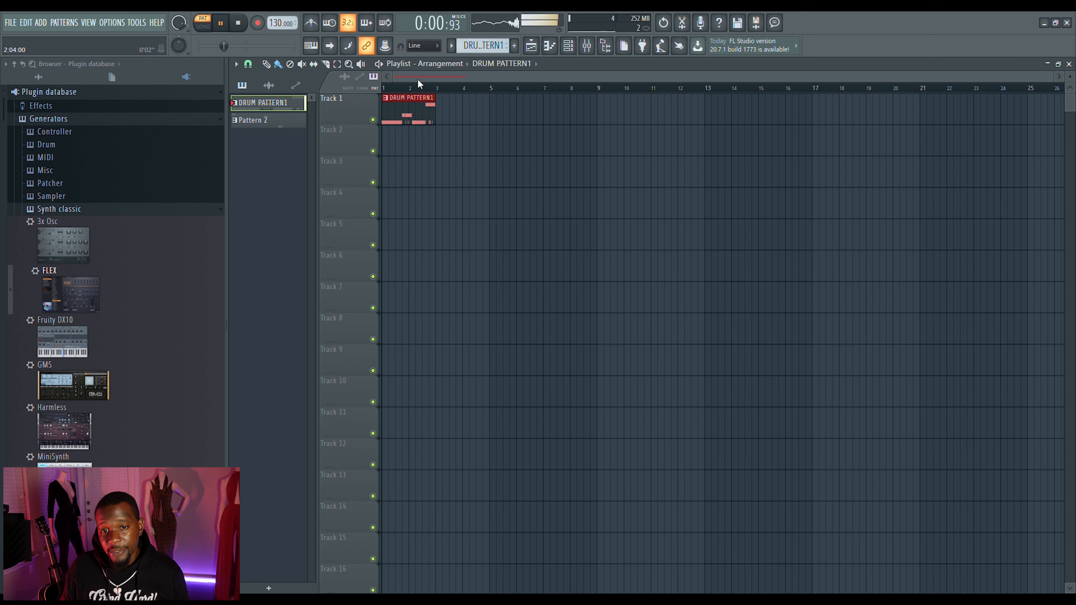
{"action": "left_click", "coordinate": [237, 20]}
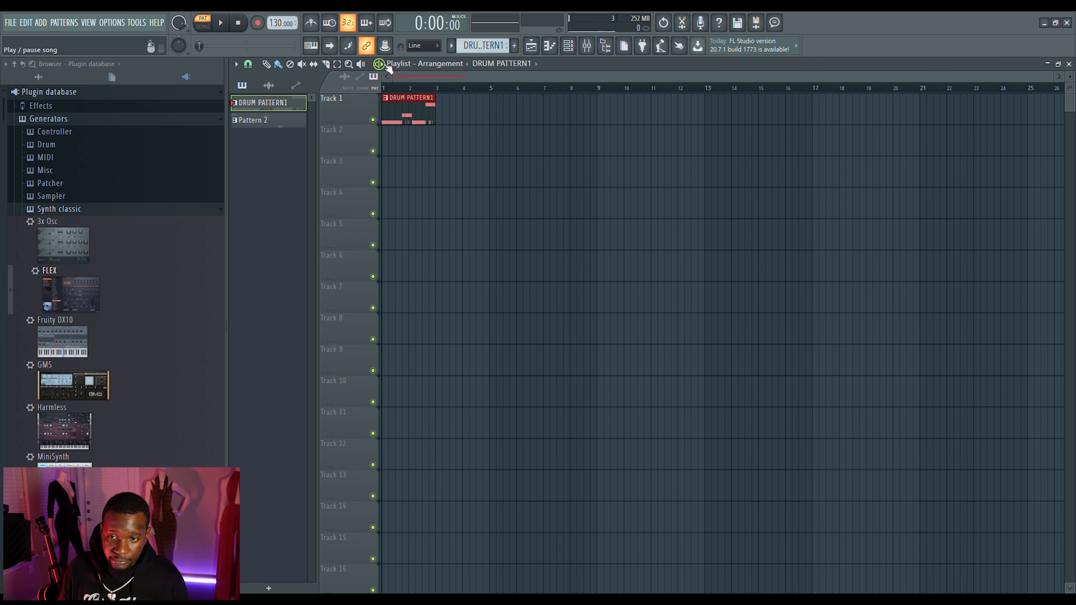
{"action": "left_click", "coordinate": [385, 65]}
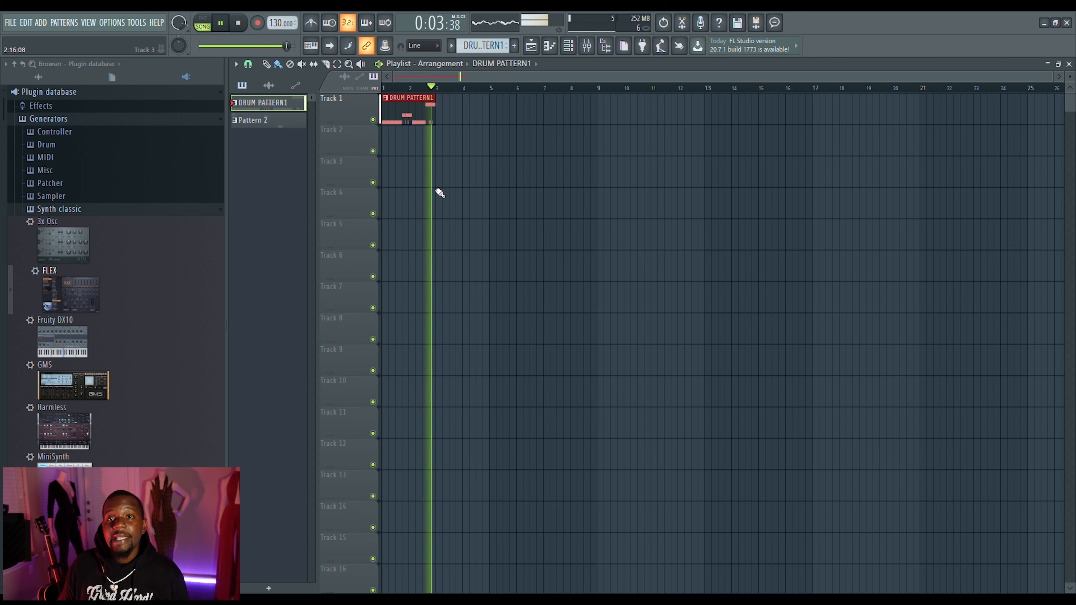
{"action": "left_click", "coordinate": [239, 24]}
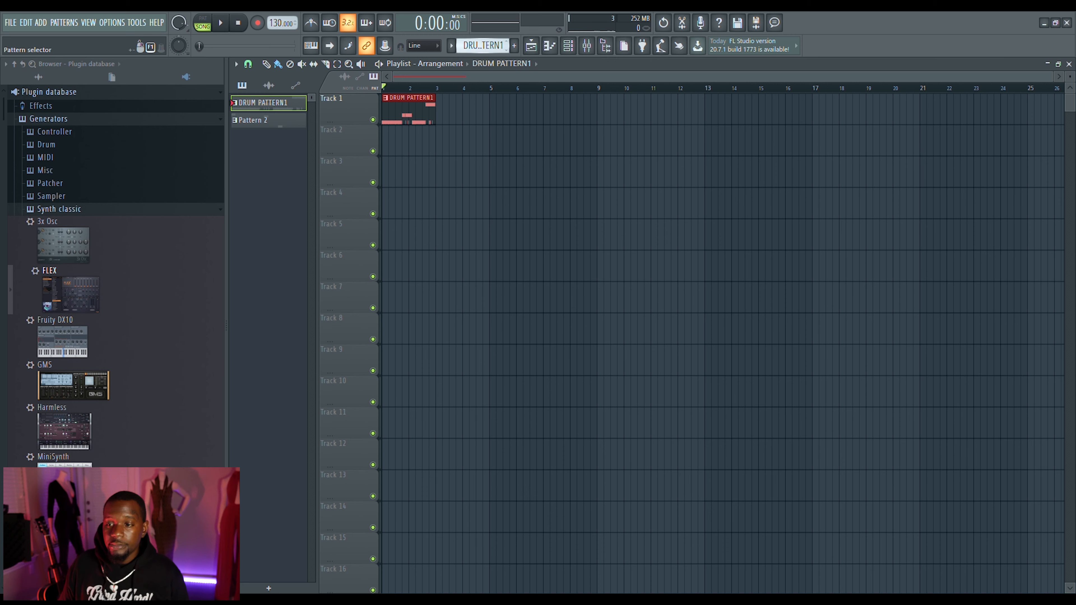
- Switch to Pattern 2, show its full FLEX melody in the piano roll, and briefly play the song
{"action": "key", "text": "F4"}
{"action": "key", "text": "KP_Subtract"}
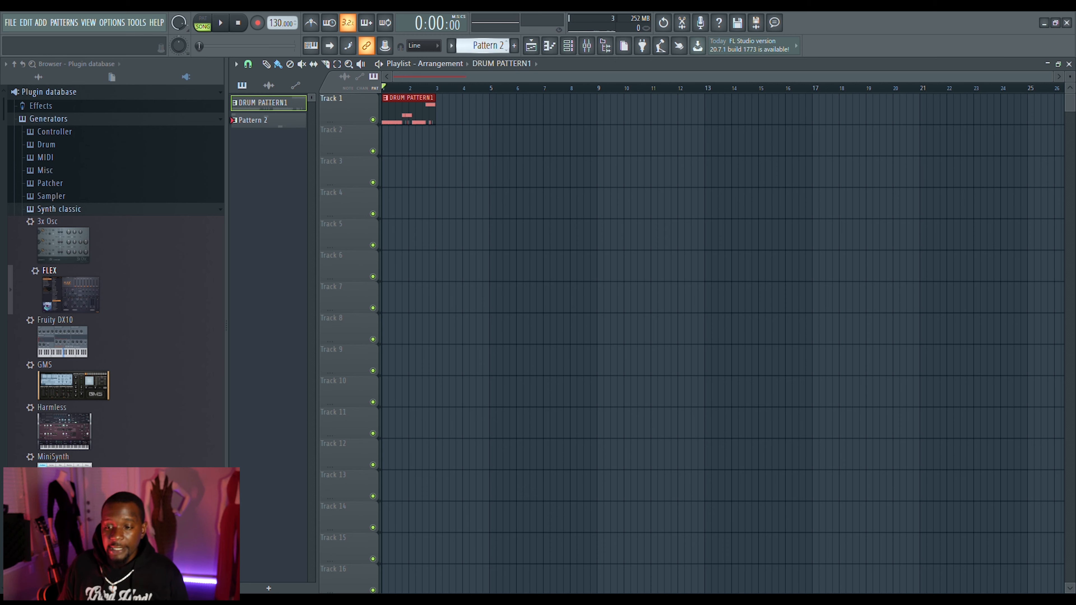
{"action": "left_click", "coordinate": [566, 50]}
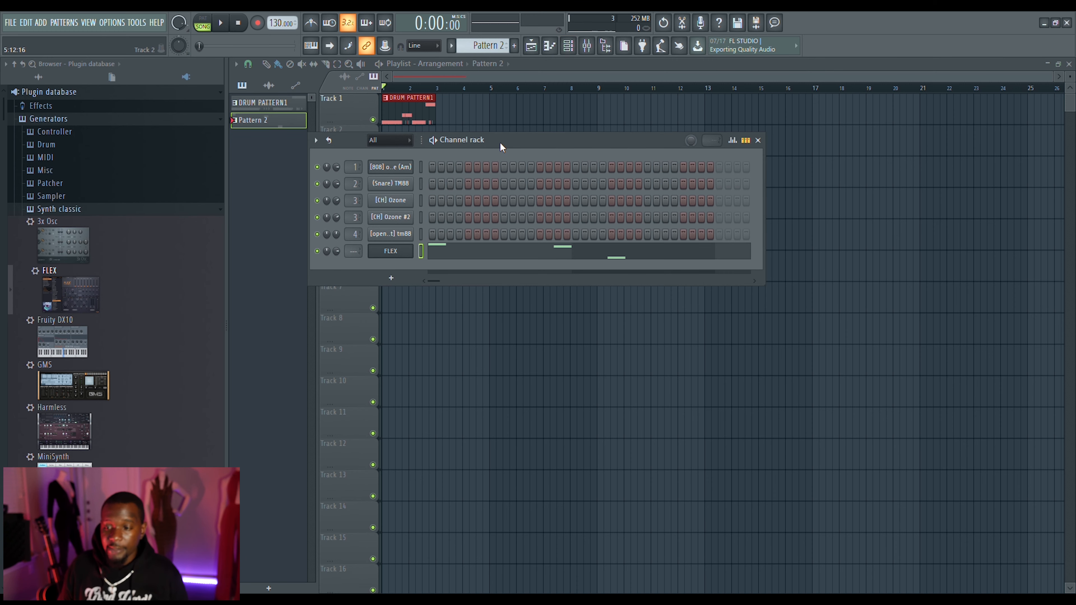
{"action": "left_click_drag", "start_coordinate": [500, 141], "coordinate": [506, 151]}
{"action": "left_click", "coordinate": [457, 260]}
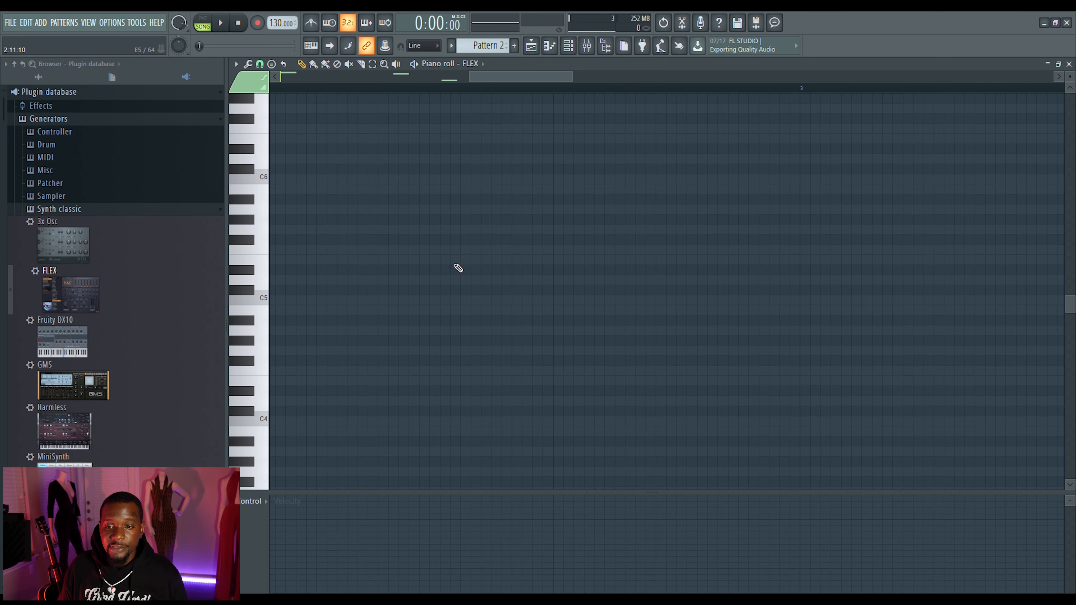
{"action": "left_click_drag", "start_coordinate": [527, 79], "coordinate": [704, 78]}
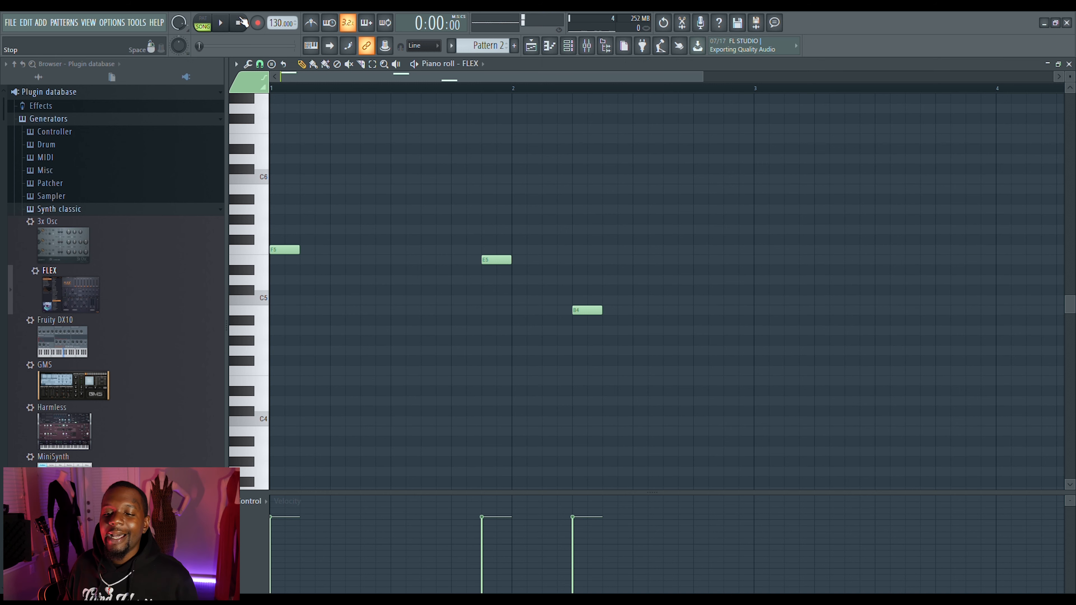
{"action": "key", "text": "space"}
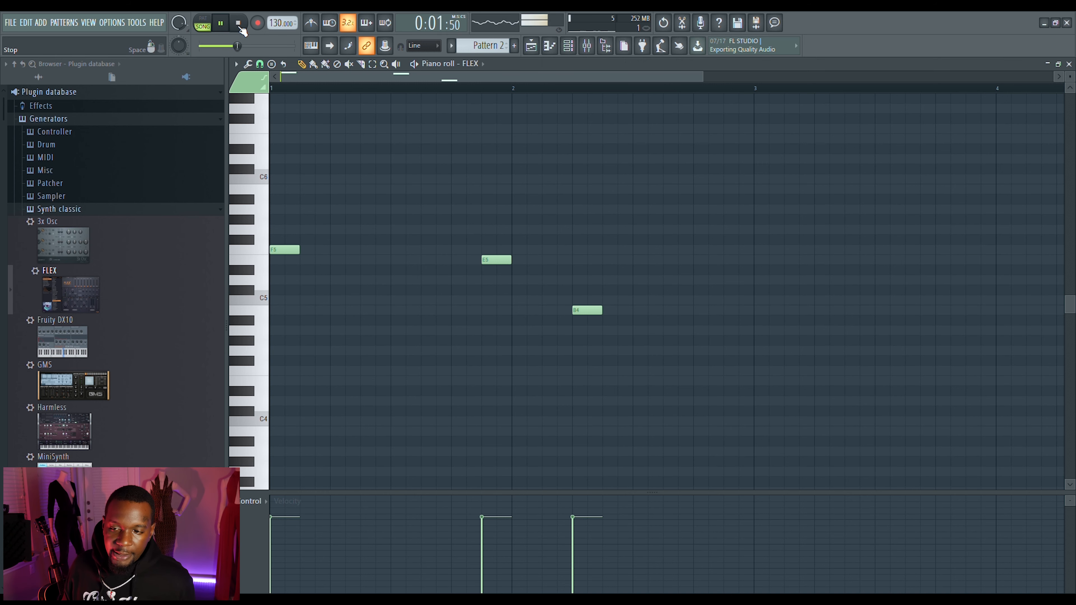
{"action": "left_click", "coordinate": [239, 24]}
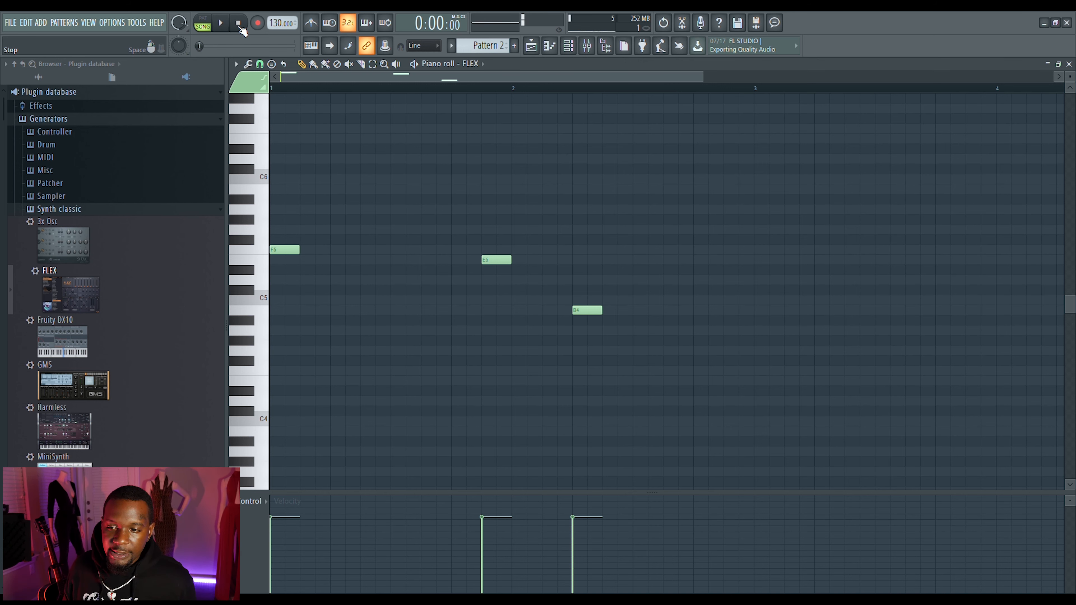
- Place Pattern 2 at bar 1 on Track 2 of the playlist and play the arrangement
{"action": "left_click", "coordinate": [531, 46]}
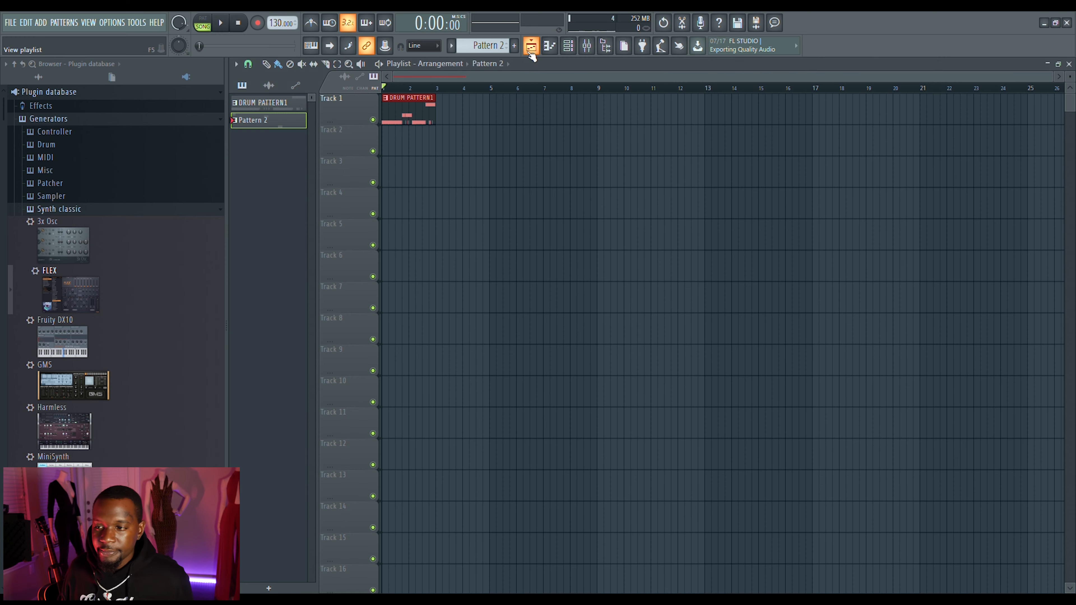
{"action": "left_click", "coordinate": [384, 144]}
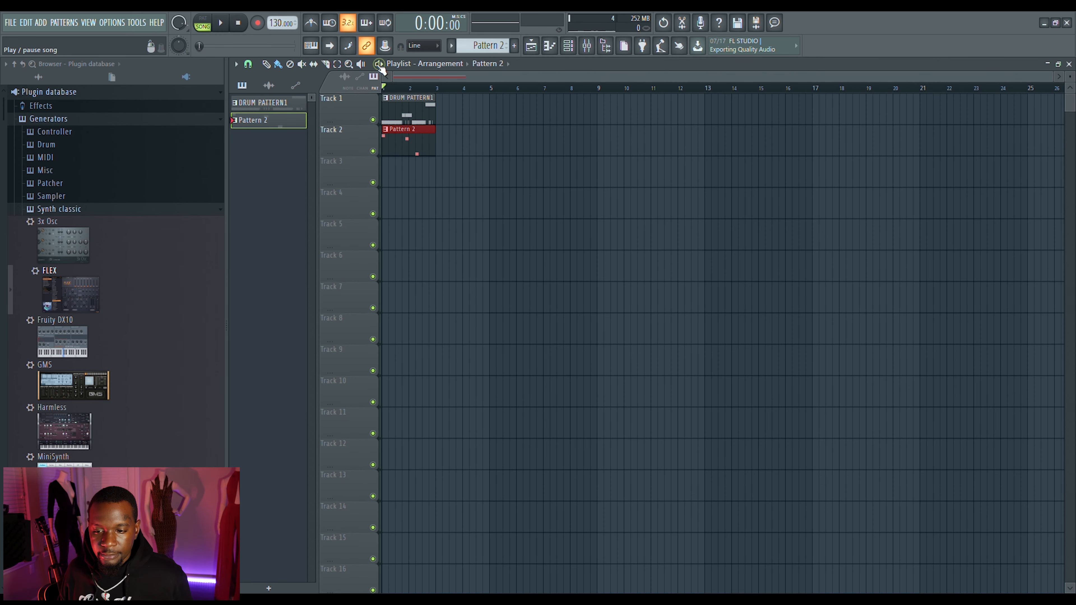
{"action": "key", "text": "space"}
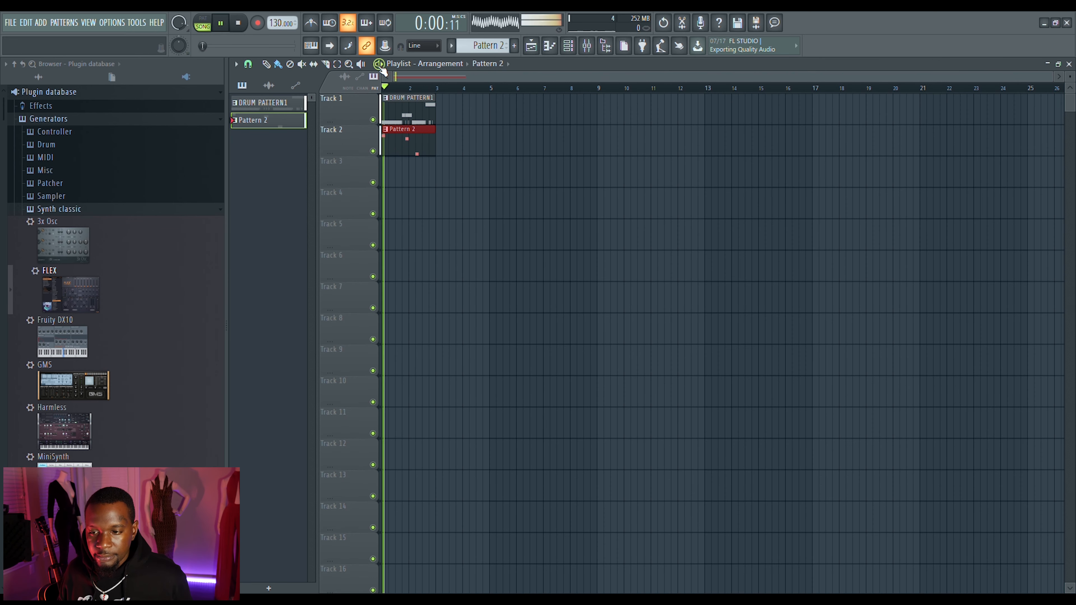
- Lower the FLEX channel's volume to about 57% in the channel rack while the song plays, and stop playback
{"action": "left_click", "coordinate": [568, 45]}
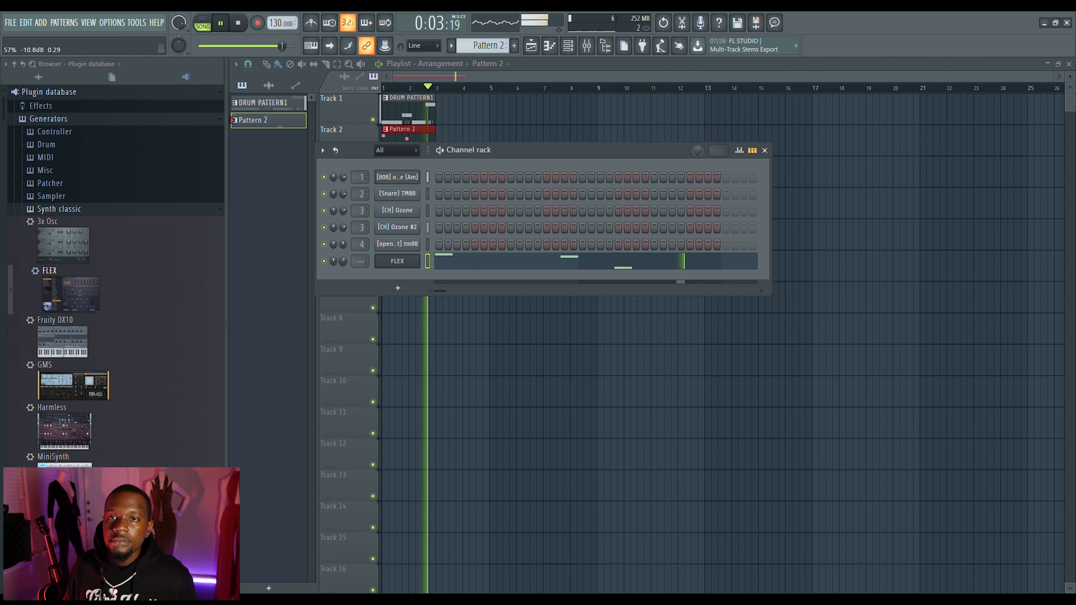
{"action": "left_click_drag", "start_coordinate": [343, 261], "coordinate": [343, 280]}
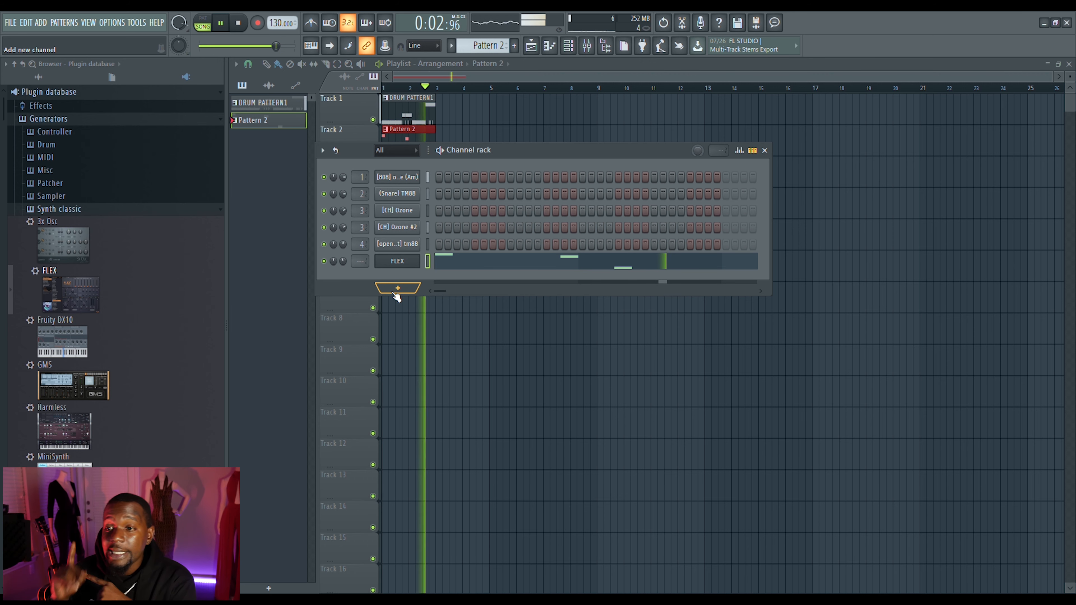
{"action": "key", "text": "space"}
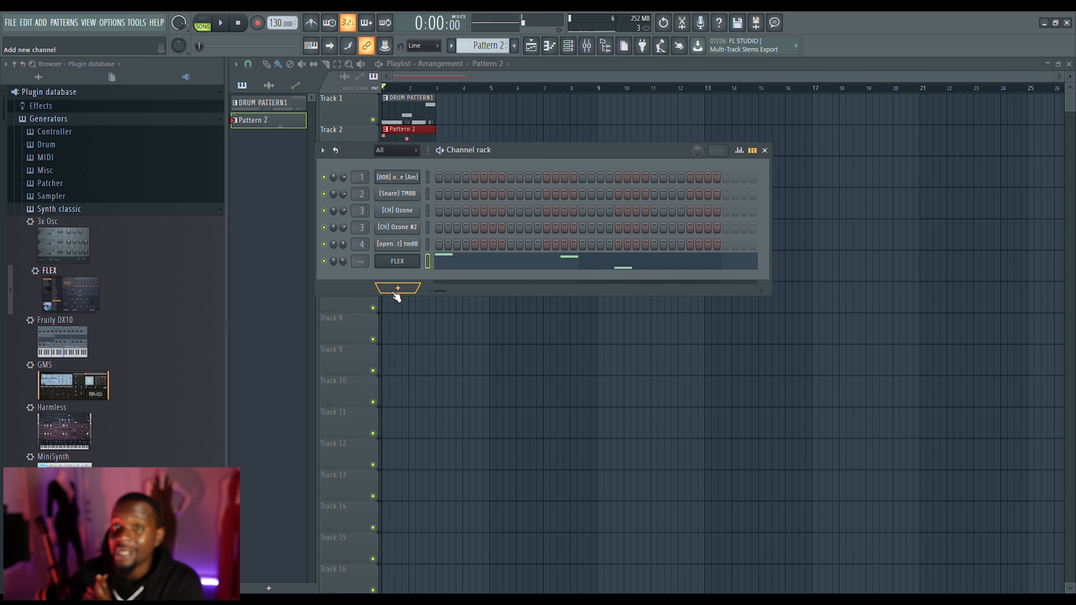